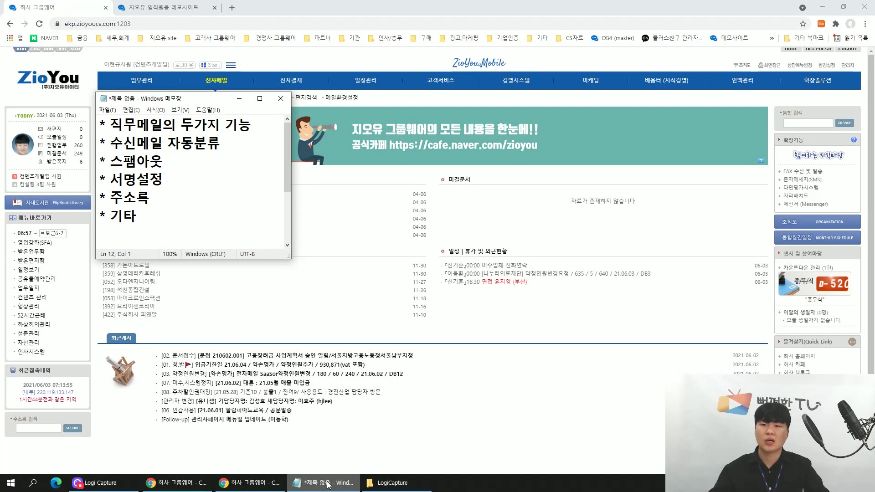
# Bring the groupware home page in front of the Notepad outline.
pyautogui.click(425, 460)
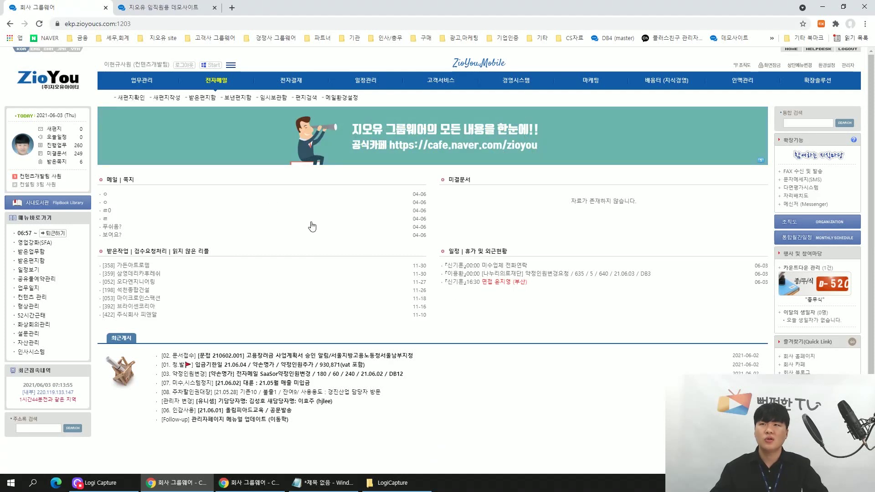
# Open the company mailing-list directory from 전자메일's 기타 mailboxes.
pyautogui.click(217, 82)
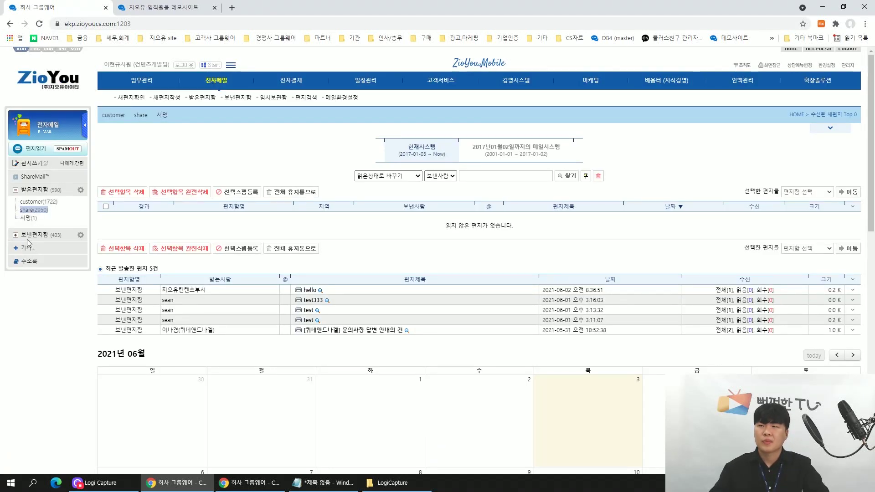
pyautogui.click(26, 249)
pyautogui.click(58, 284)
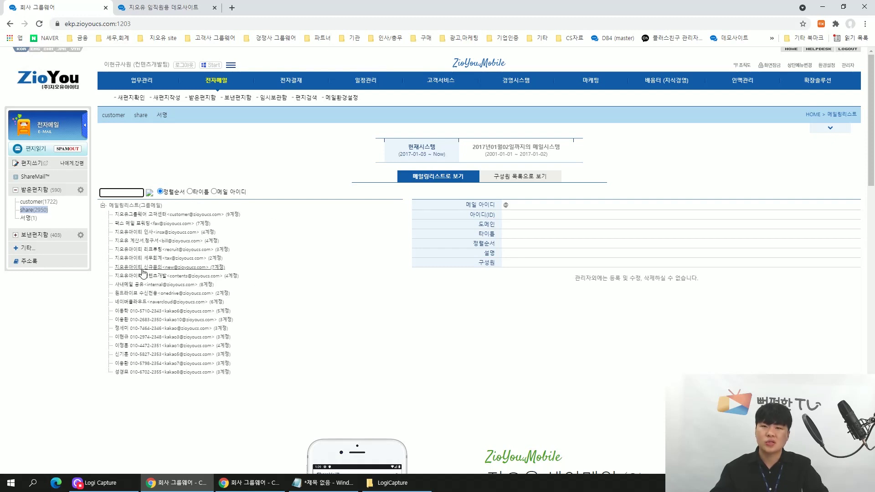
# View the details of the customer, fax, insa, bill and recruit mailing lists.
pyautogui.click(137, 215)
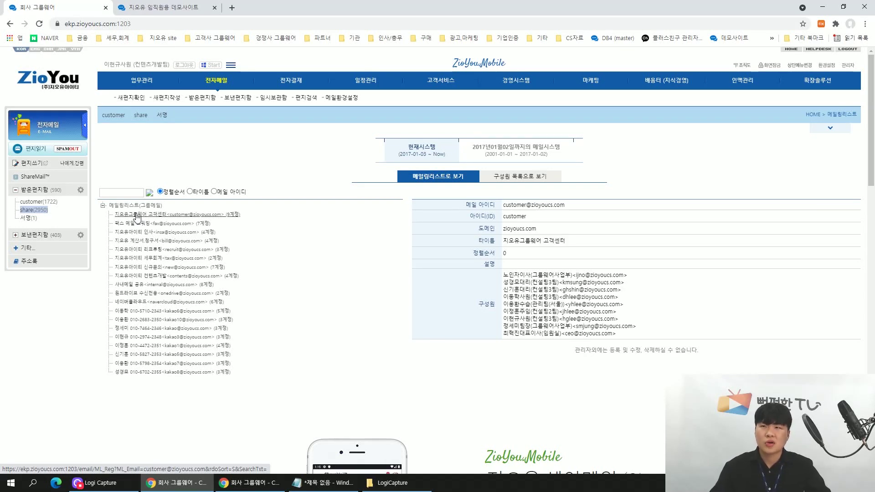
pyautogui.click(137, 215)
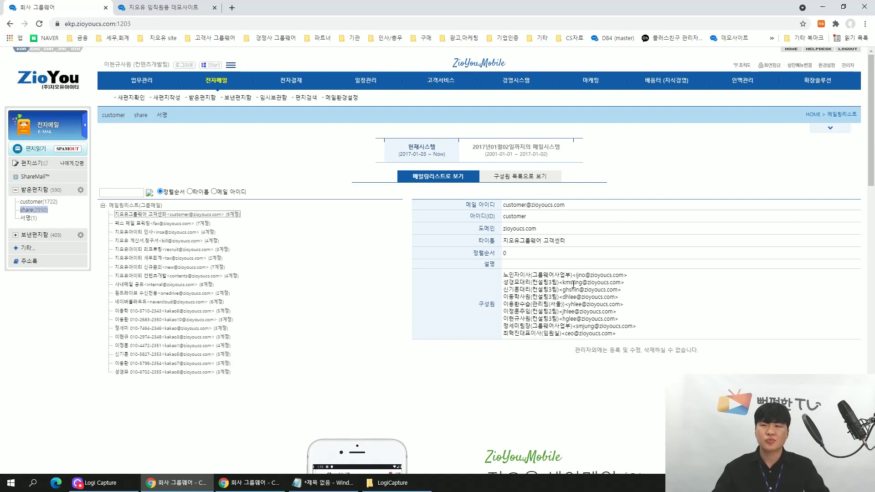
pyautogui.click(179, 225)
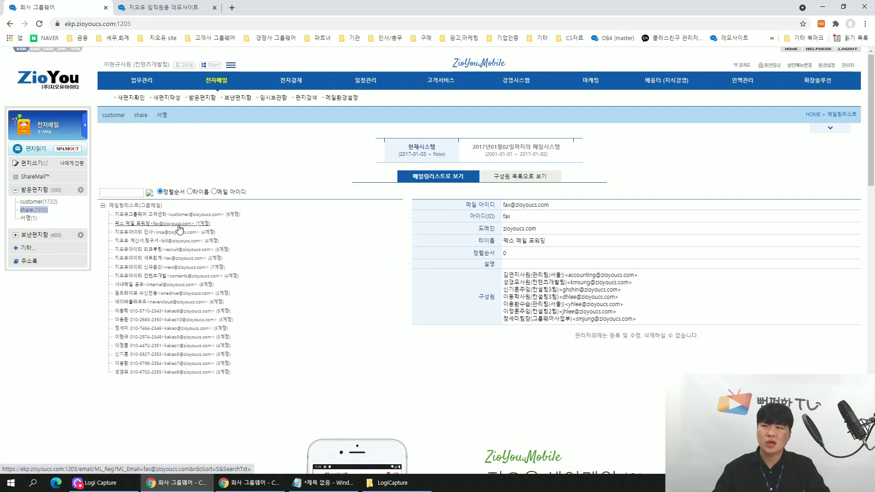
pyautogui.click(180, 232)
pyautogui.click(181, 241)
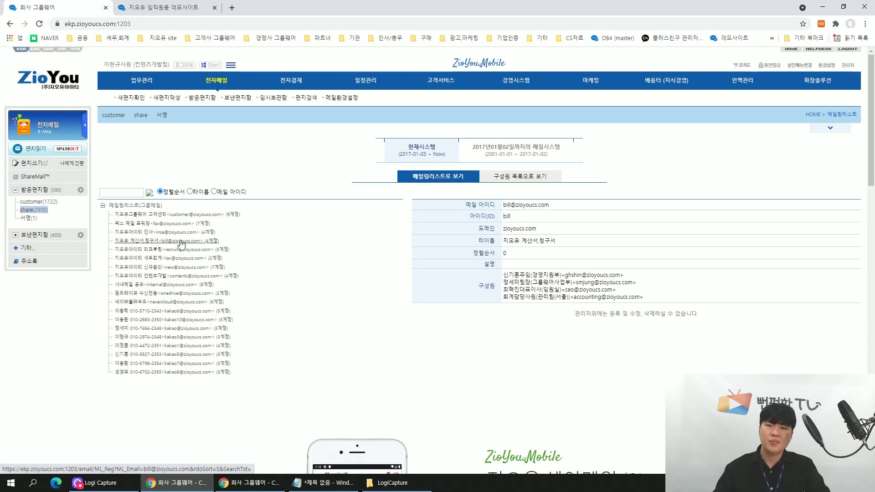
pyautogui.click(179, 250)
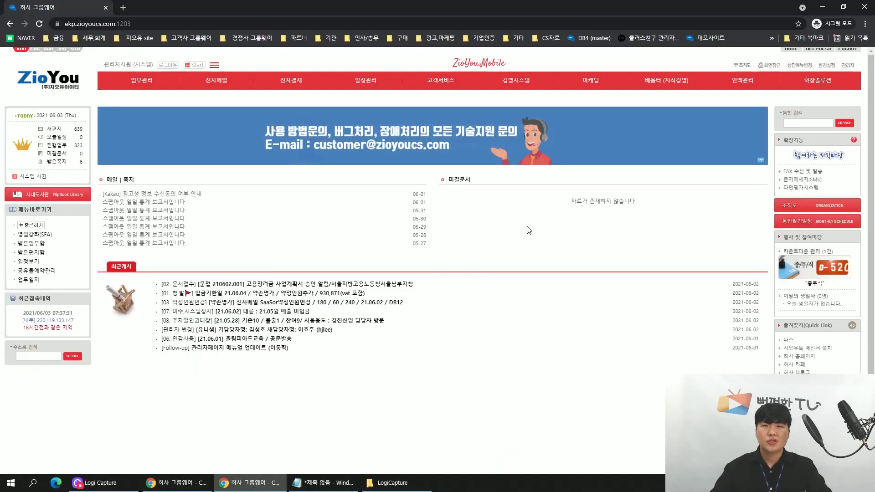
# Switch to the administrator's window and open the Administrator System via 관리자.
pyautogui.hotkey('alt', 'Tab')
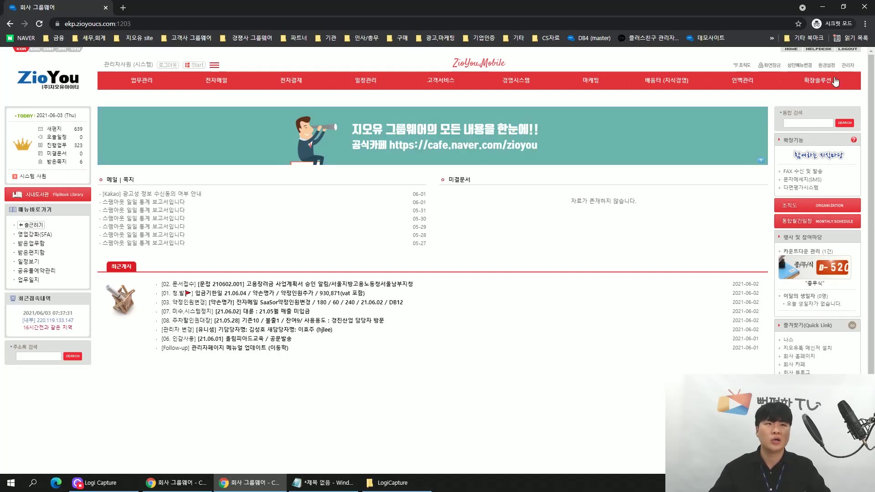
pyautogui.click(848, 66)
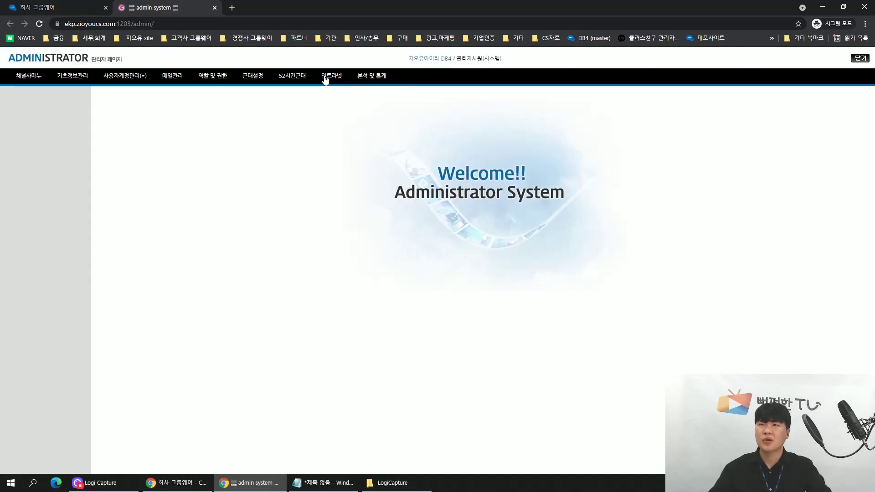
# Look through the shareMail senders and subscribers under 메일관리, then return to the employee's window.
pyautogui.click(169, 76)
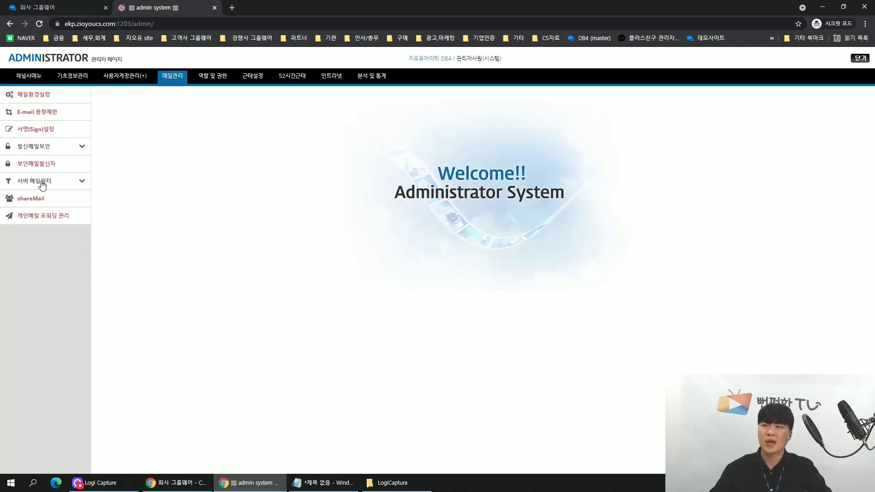
pyautogui.click(41, 200)
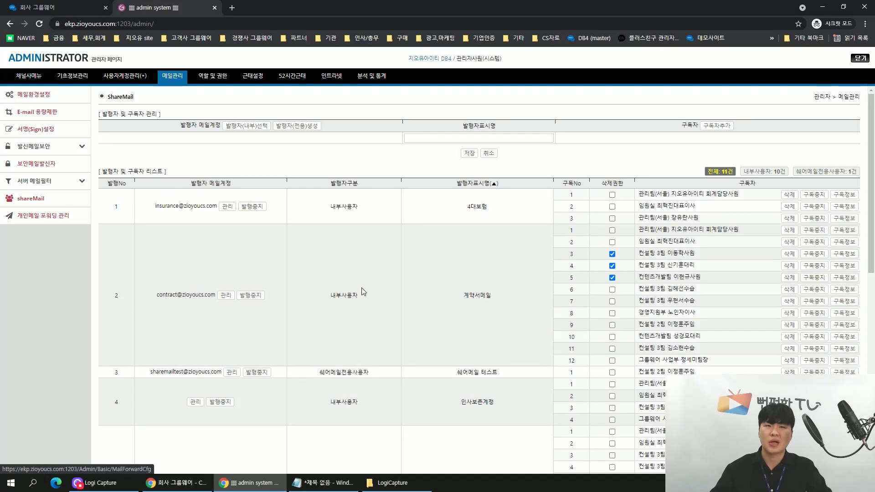
pyautogui.scroll(-1, 257, 254)
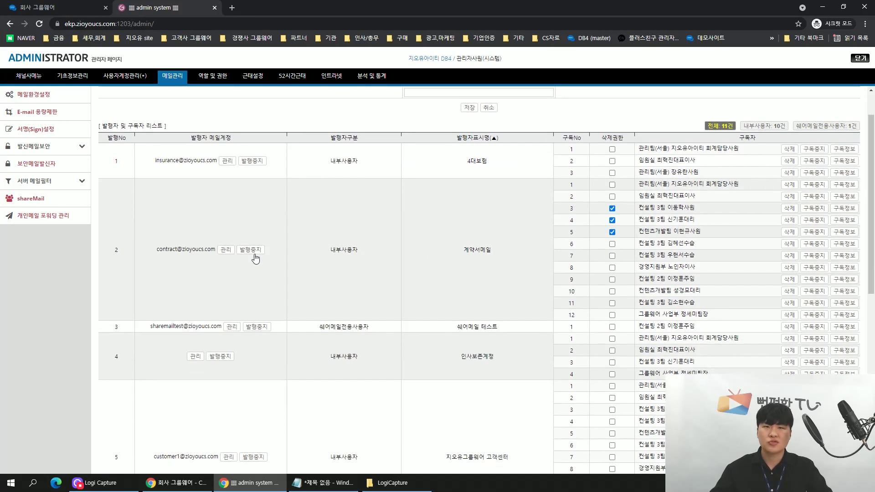
pyautogui.scroll(-8, 254, 255)
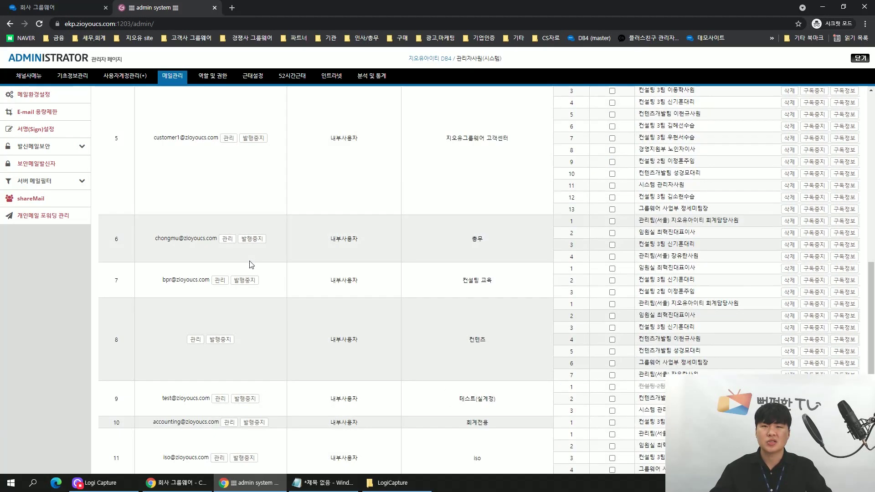
pyautogui.scroll(9, 247, 265)
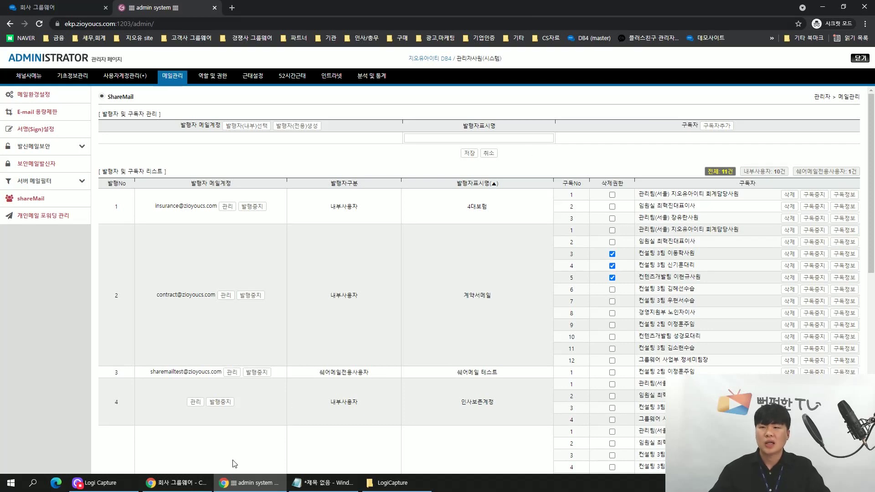
pyautogui.click(182, 486)
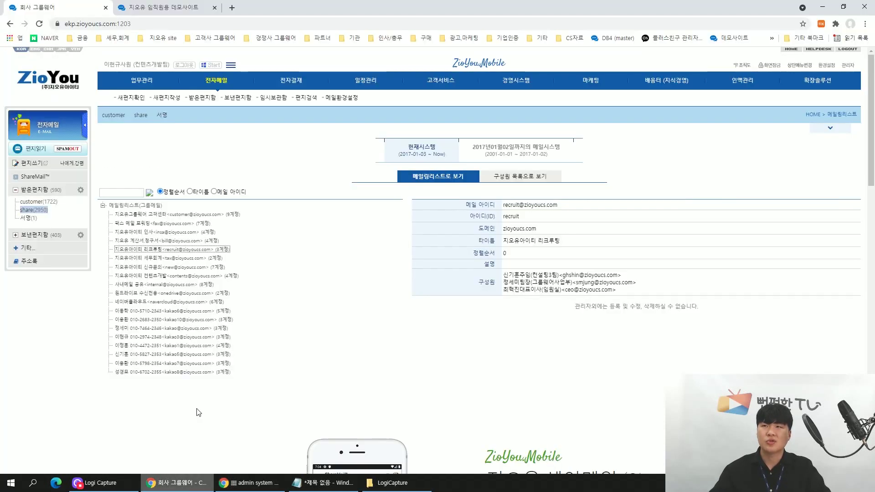
# Launch ShareMail from 전자메일, enter its dashboard, and open the 메일함 publisher list.
pyautogui.click(220, 79)
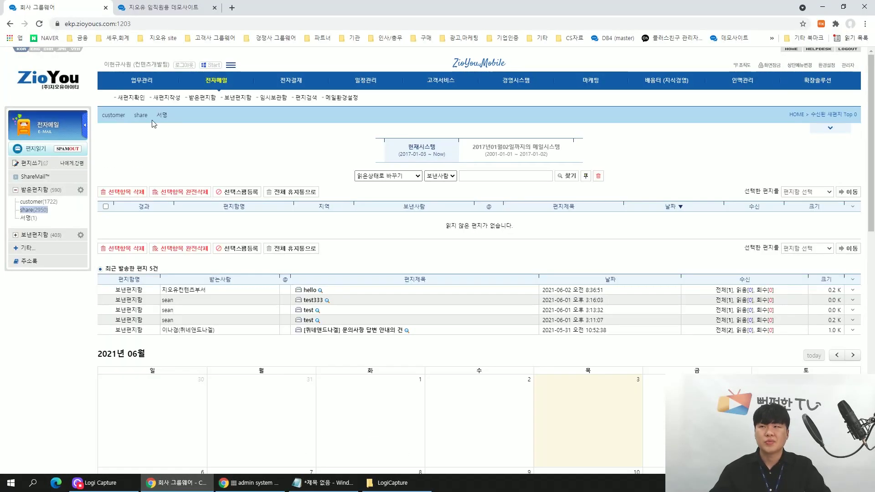
pyautogui.click(32, 179)
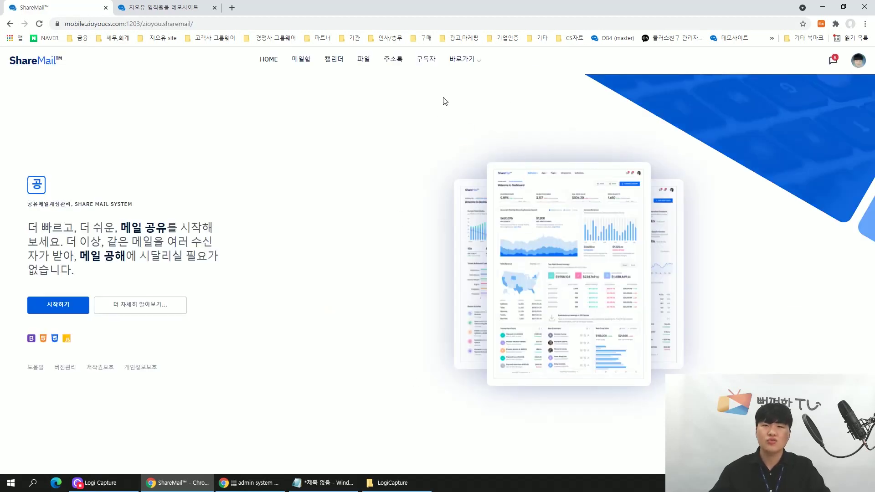
pyautogui.click(38, 307)
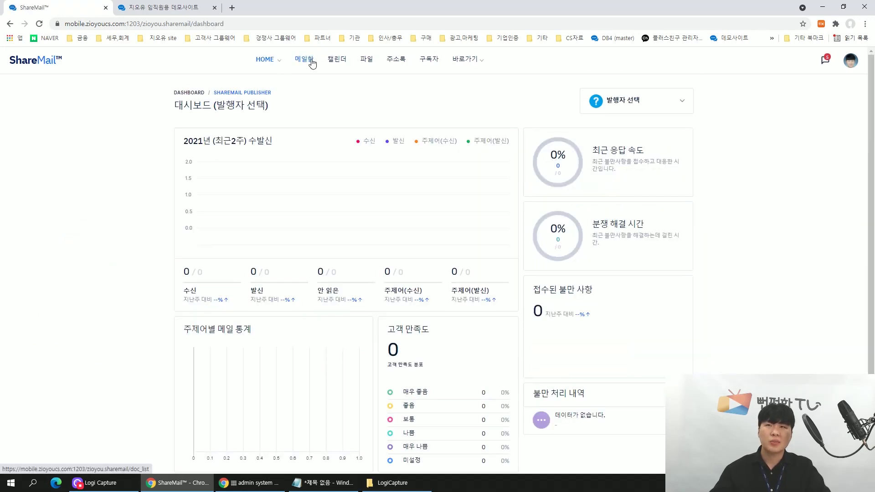
pyautogui.click(306, 63)
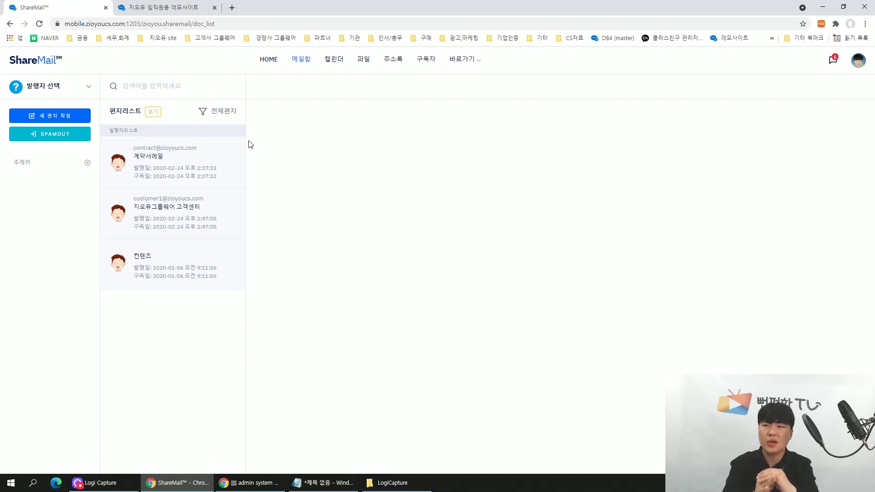
# Read the 광명시정신건강복지센터, 한(HAN) and 유니셈 signature mails in the 계약서메일 mailbox.
pyautogui.click(214, 159)
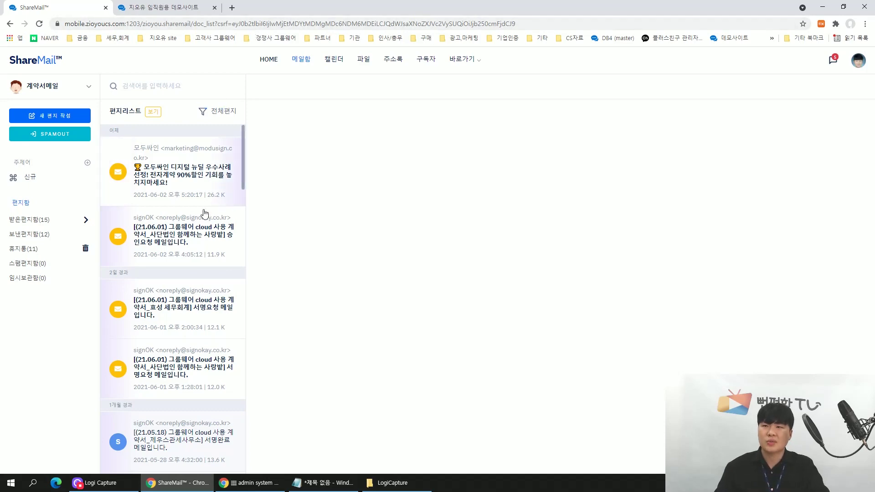
pyautogui.scroll(-15, 182, 415)
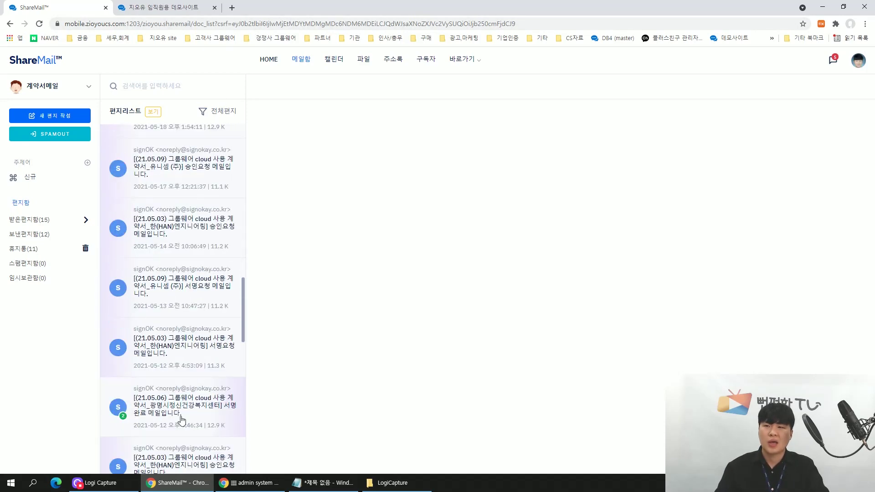
pyautogui.click(181, 415)
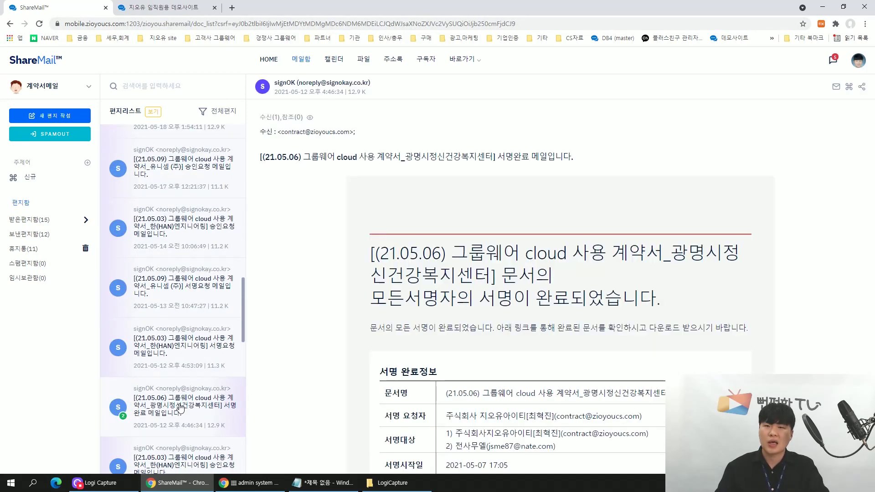
pyautogui.click(197, 325)
pyautogui.click(197, 301)
pyautogui.scroll(8, 191, 301)
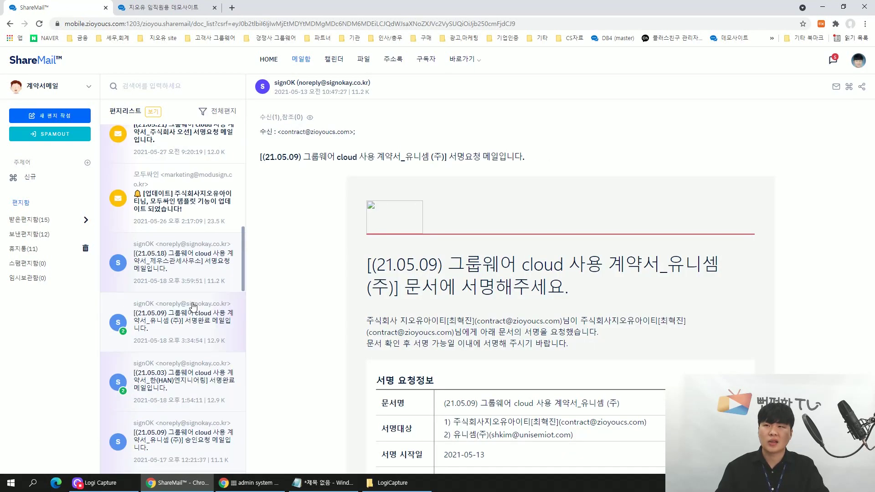
pyautogui.scroll(2, 190, 304)
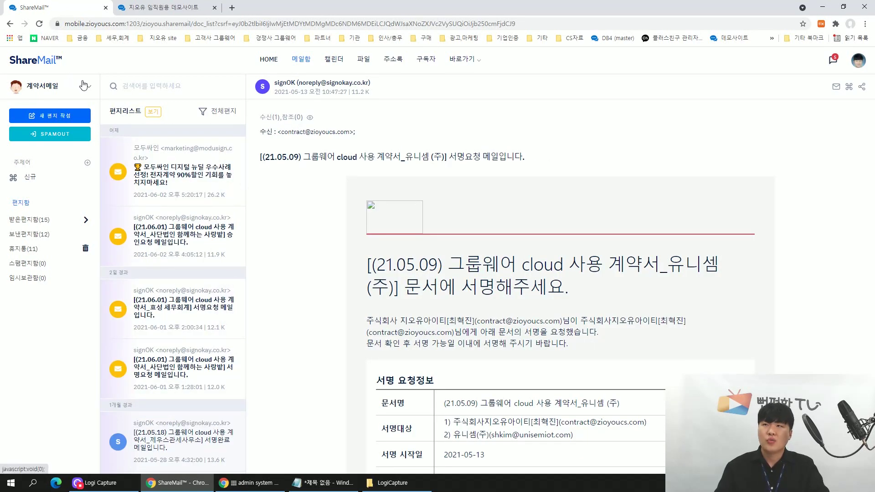
# Switch to the 지오유그룹웨어 고객센터 mailbox and read the Fw: TEST, RE: <테스트> and <테스트> mails.
pyautogui.click(89, 89)
pyautogui.click(68, 132)
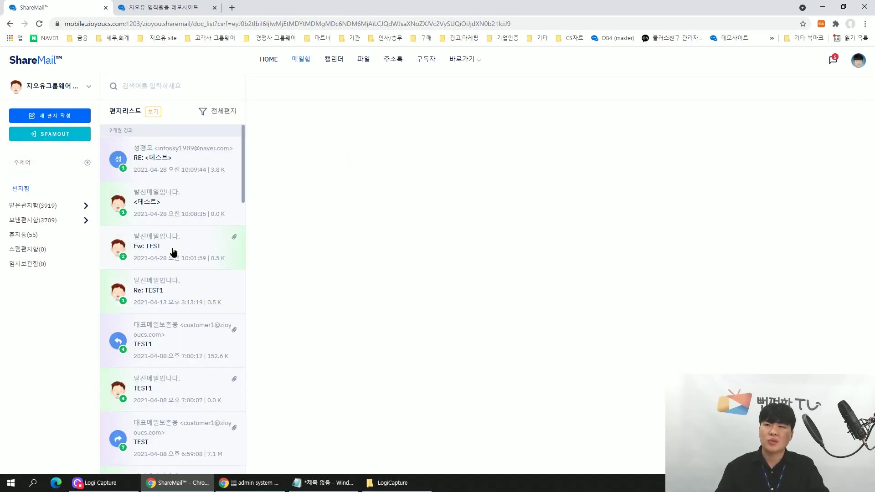
pyautogui.click(172, 249)
pyautogui.click(176, 171)
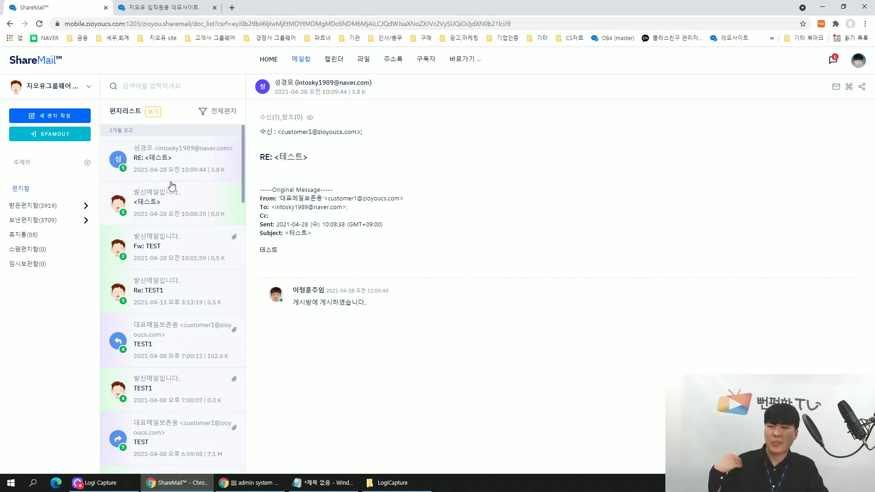
pyautogui.click(157, 206)
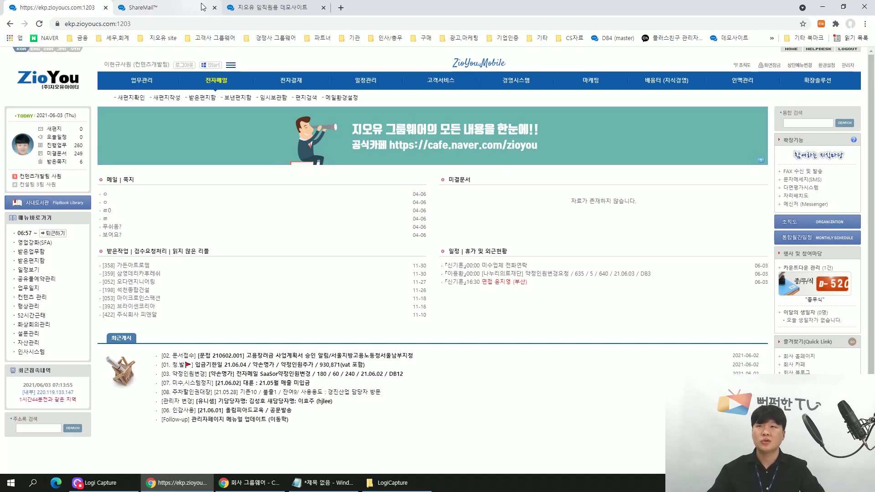
# Address a new mail to the customer's e-mail address in 받는사람.
pyautogui.click(242, 5)
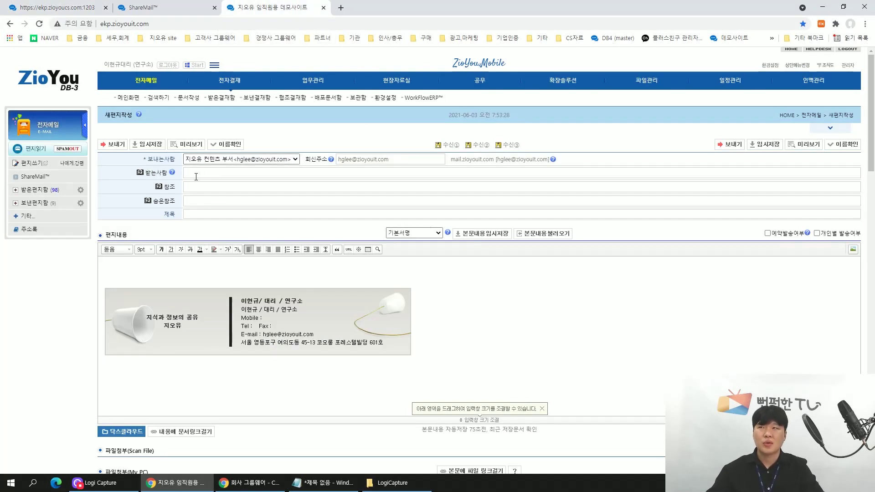
pyautogui.write('d')
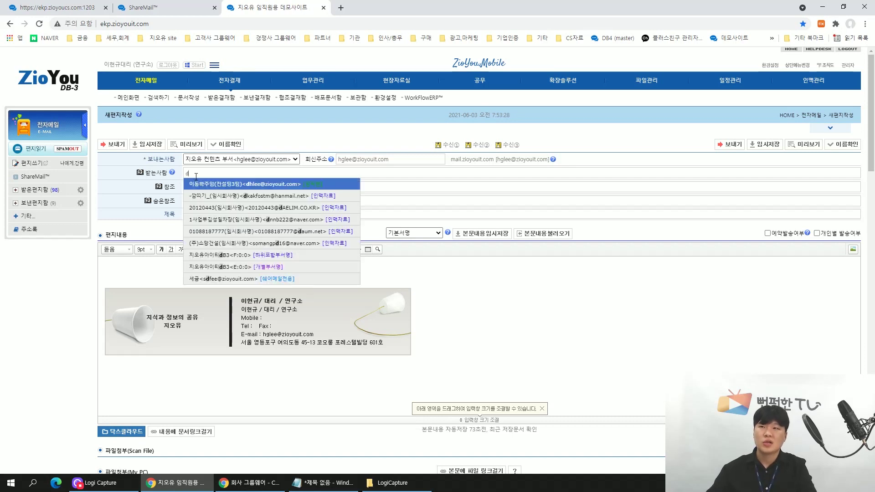
pyautogui.press('BackSpace')
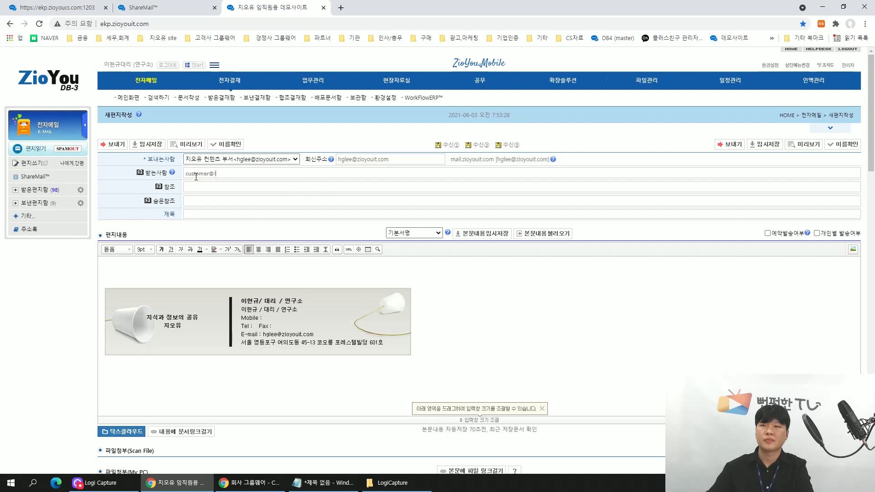
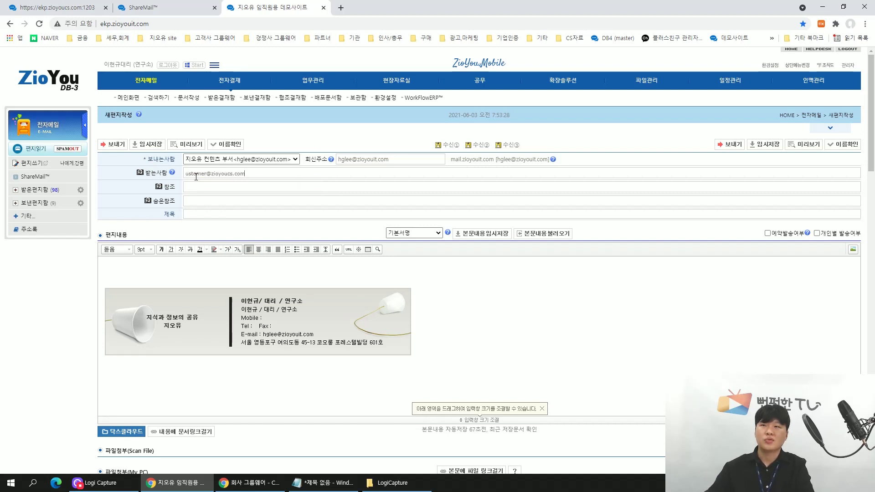
pyautogui.click(202, 201)
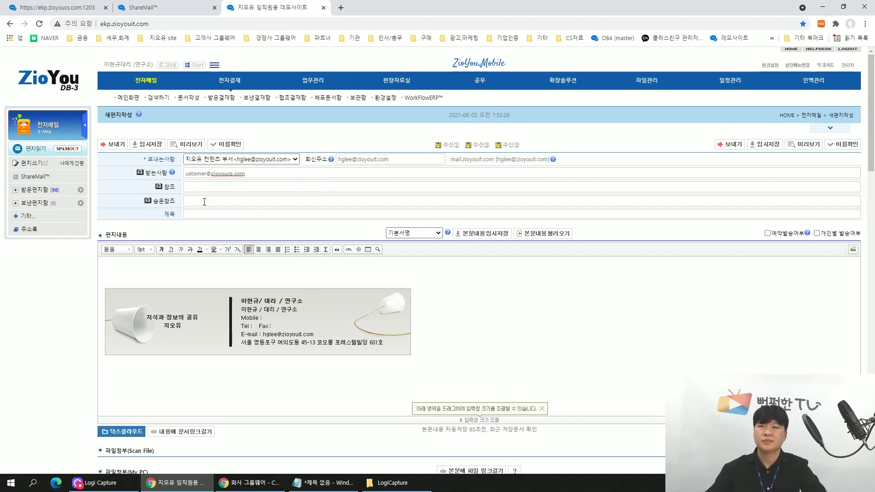
# Set the subject and body to 테스트입니다 and bring up the recipient picker.
pyautogui.click(202, 213)
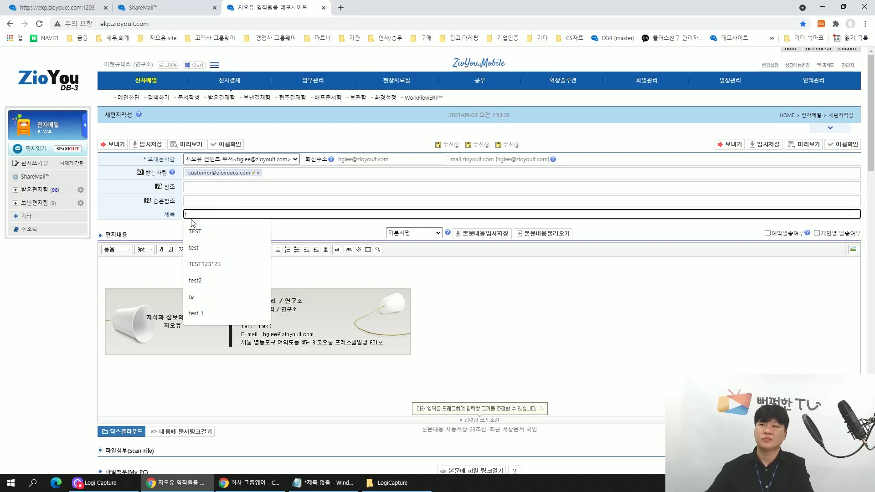
pyautogui.write('테스트입니다')
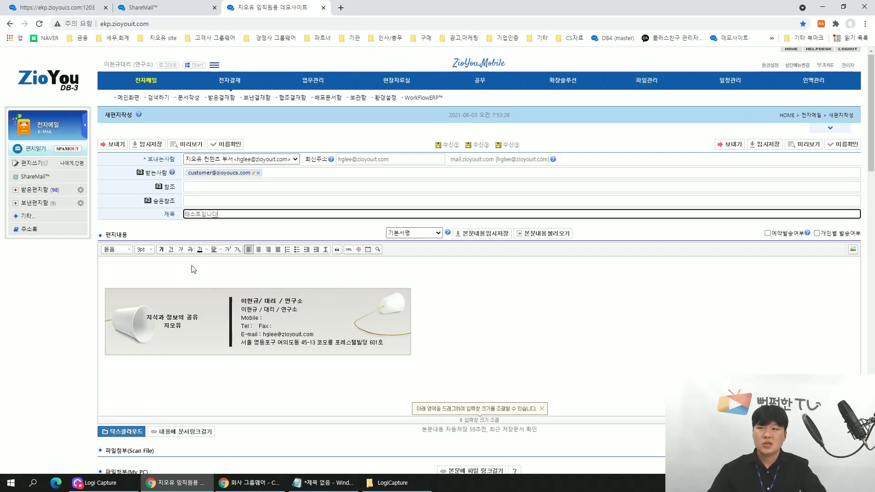
pyautogui.click(190, 270)
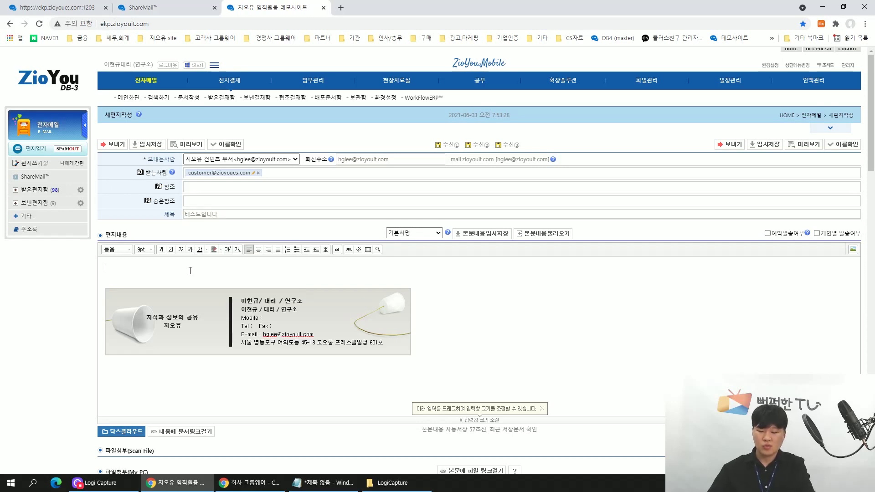
pyautogui.write('테스트입니다')
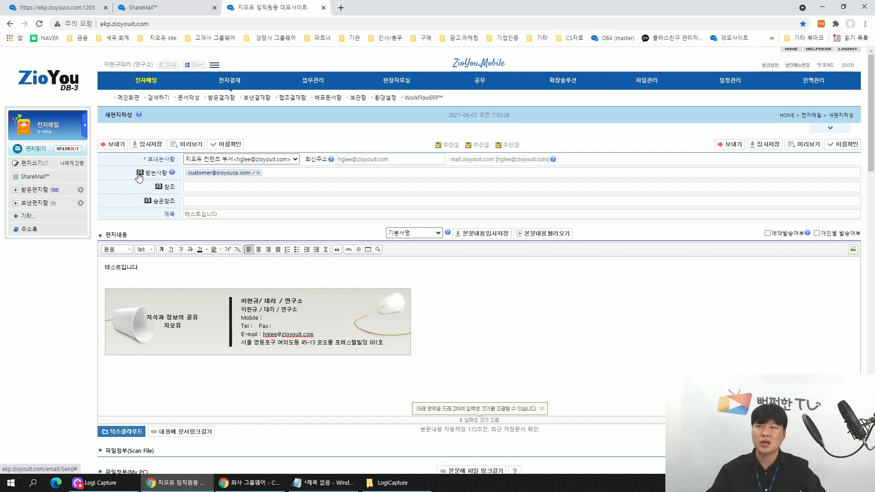
pyautogui.click(139, 176)
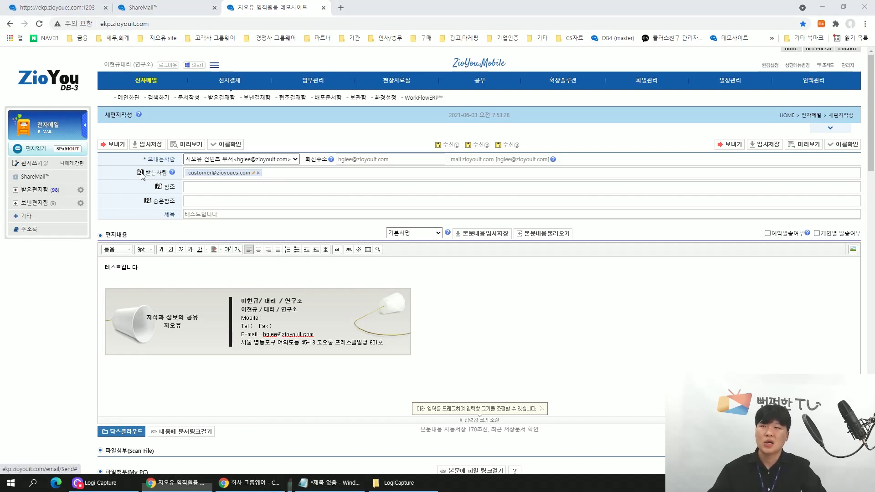
pyautogui.moveTo(160, 6); pyautogui.dragTo(371, 91)
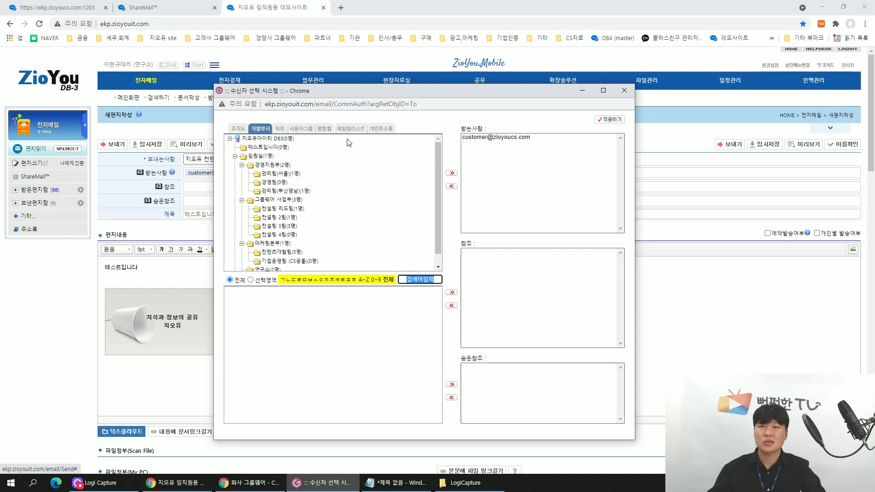
# Add the three 그룹웨어 사업부 members to the recipients and apply the selection.
pyautogui.click(281, 200)
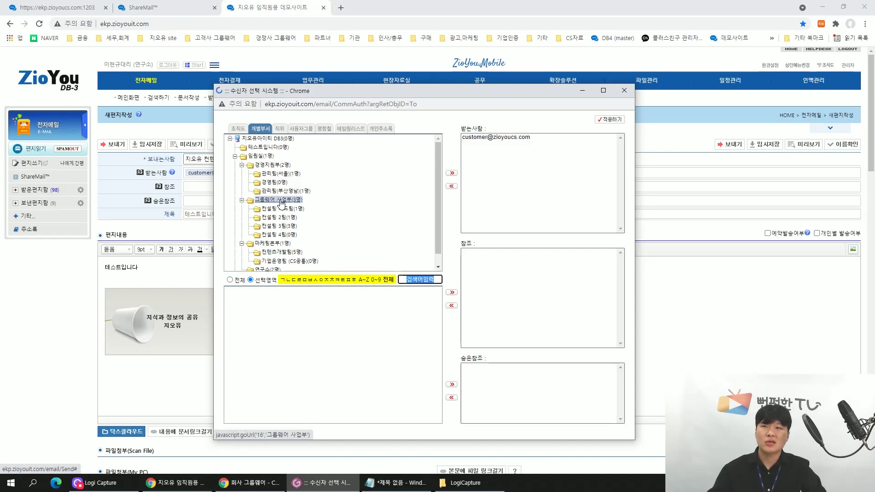
pyautogui.moveTo(268, 302); pyautogui.dragTo(272, 336)
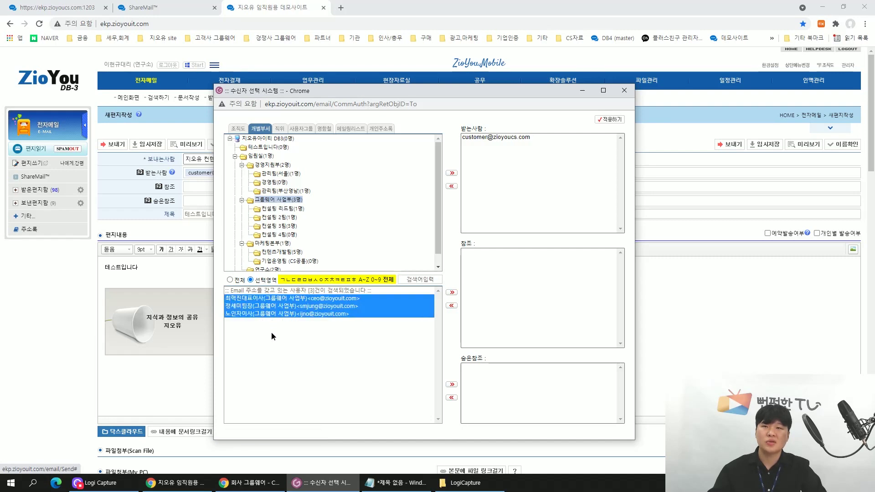
pyautogui.click(451, 174)
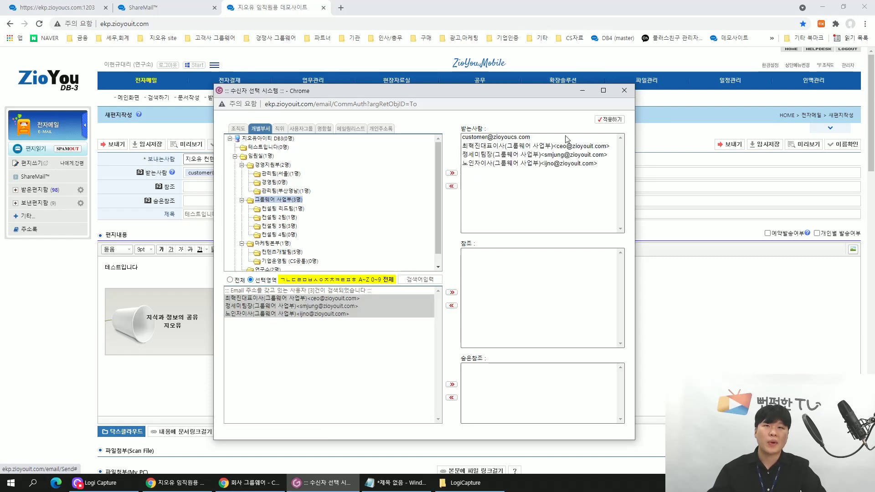
pyautogui.click(609, 119)
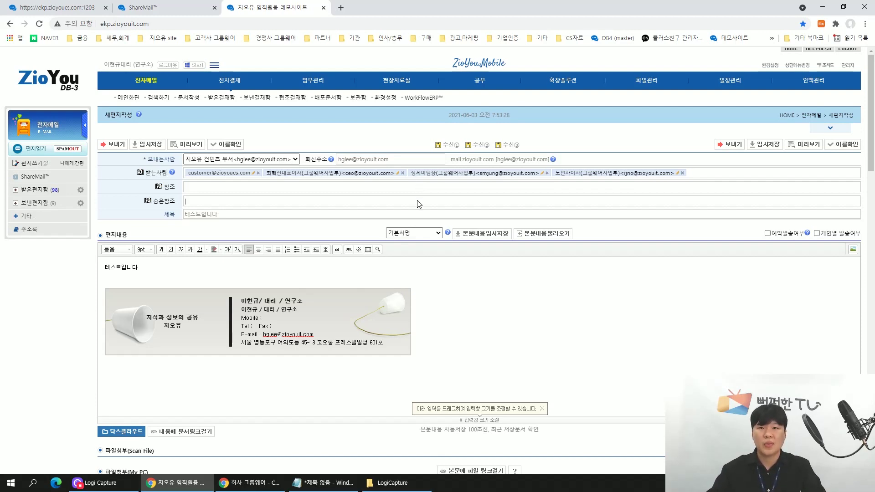
pyautogui.scroll(-2, 419, 203)
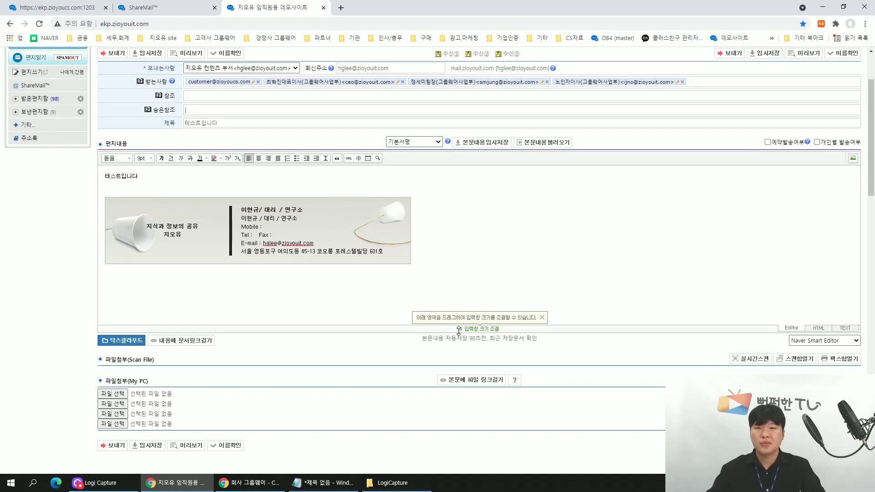
pyautogui.click(503, 340)
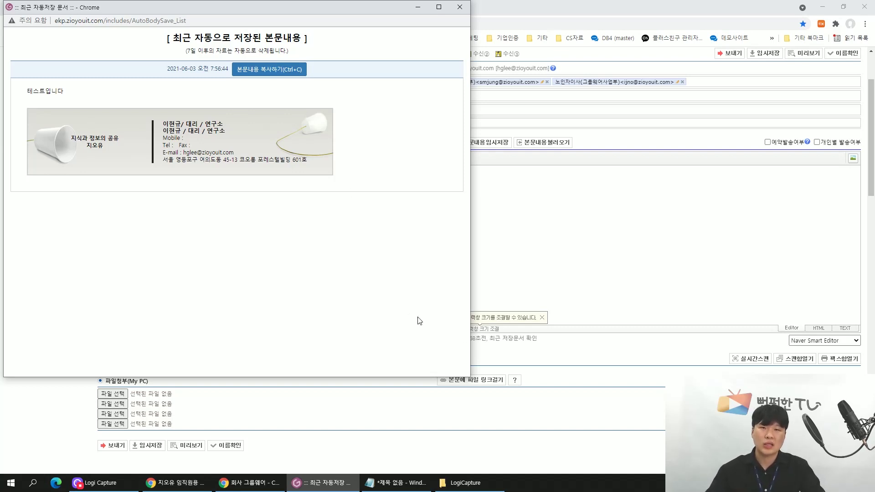
pyautogui.click(460, 7)
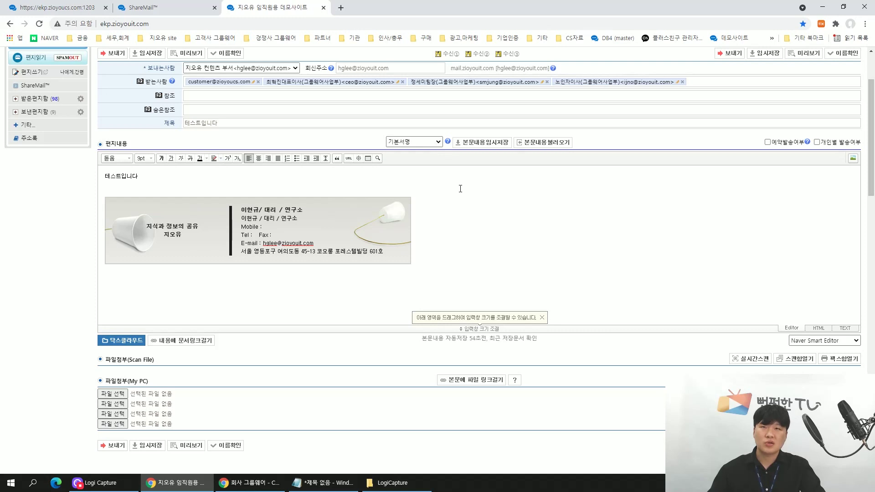
# Temporarily save the 테스트입니다 body and load it back once to check.
pyautogui.click(482, 143)
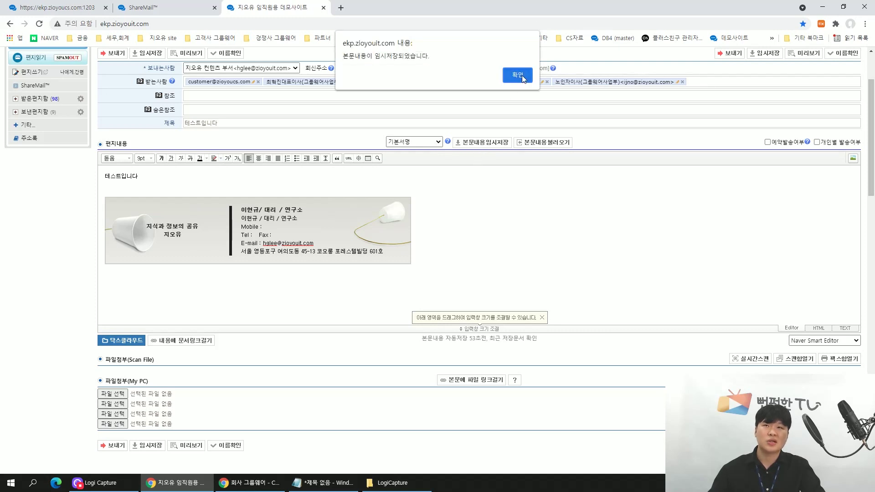
pyautogui.click(521, 75)
pyautogui.click(545, 144)
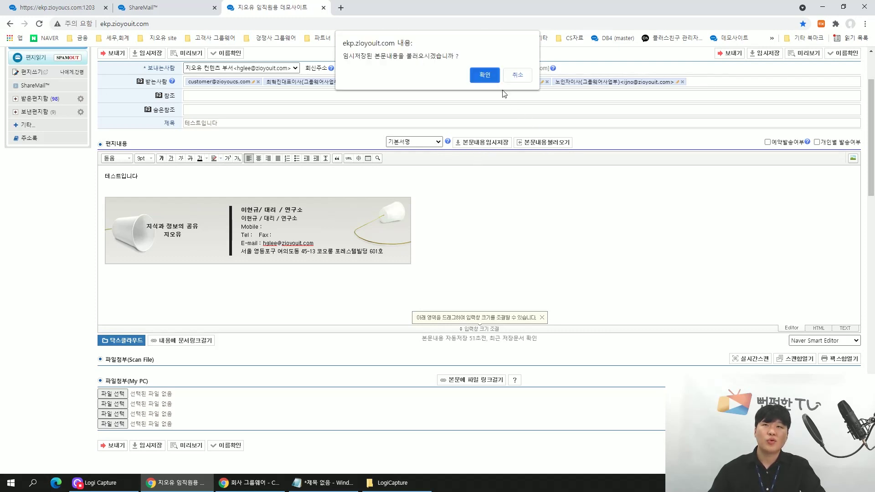
pyautogui.click(488, 76)
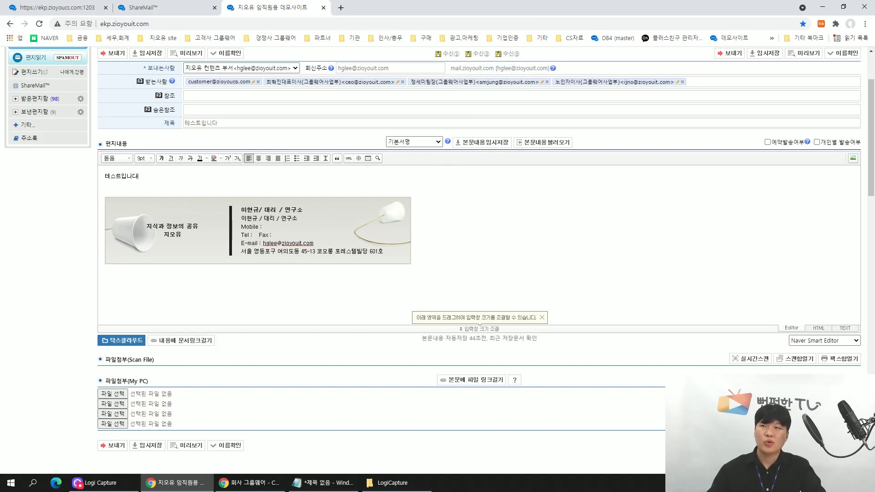
# Delete the body text and restore 테스트입니다 from the saved copy.
pyautogui.moveTo(138, 177); pyautogui.dragTo(34, 156)
pyautogui.press('BackSpace')
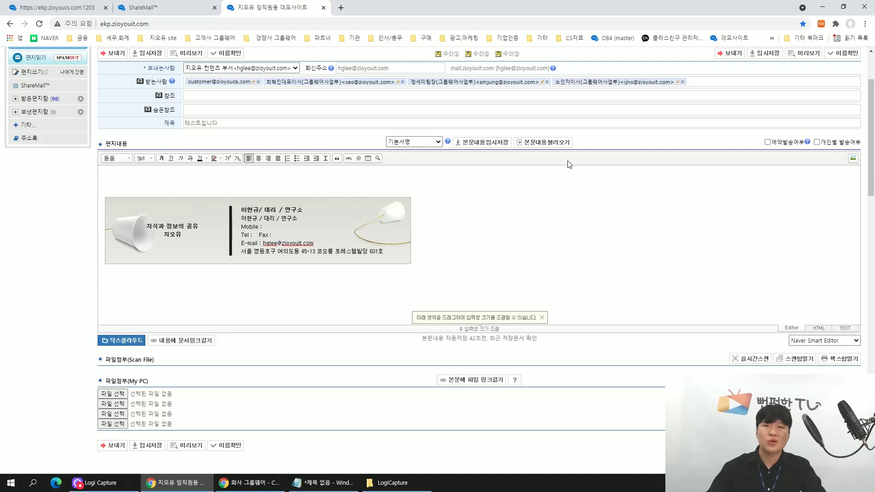
pyautogui.click(559, 144)
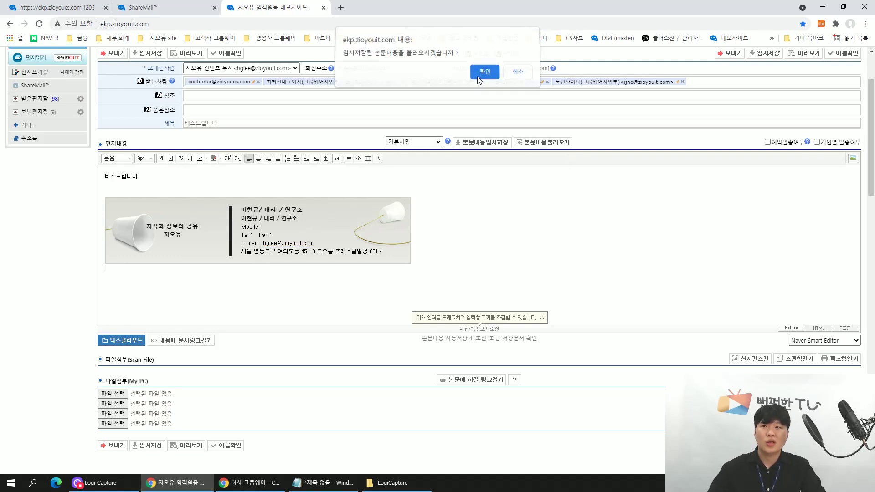
pyautogui.click(484, 72)
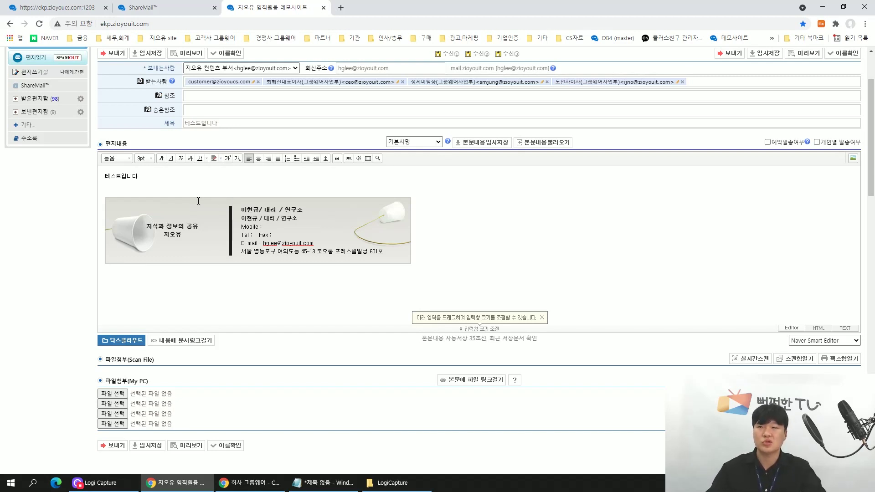
pyautogui.scroll(-1, 68, 223)
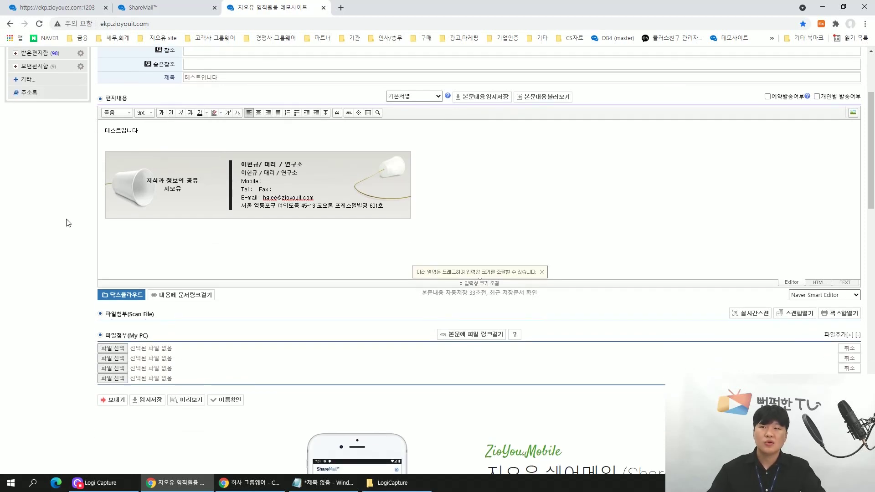
# Review the attachment upload policy (2GB link attachments kept 7 days) and close it.
pyautogui.scroll(-3, 68, 223)
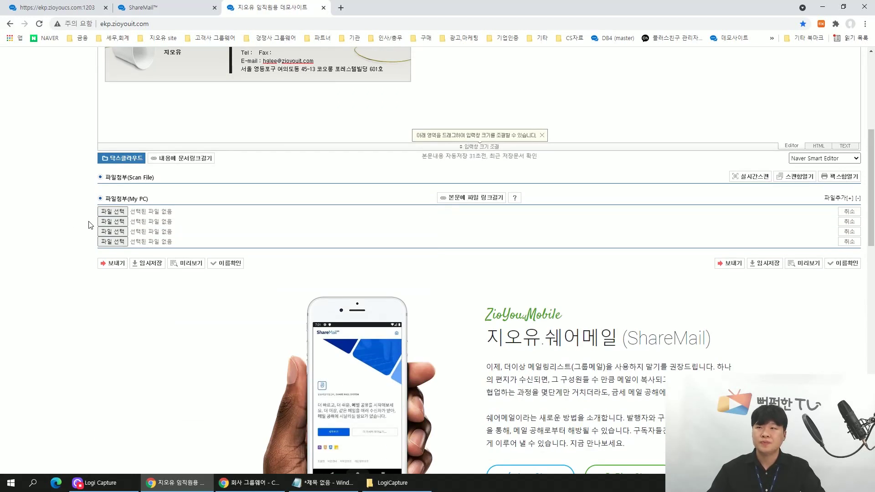
pyautogui.click(516, 199)
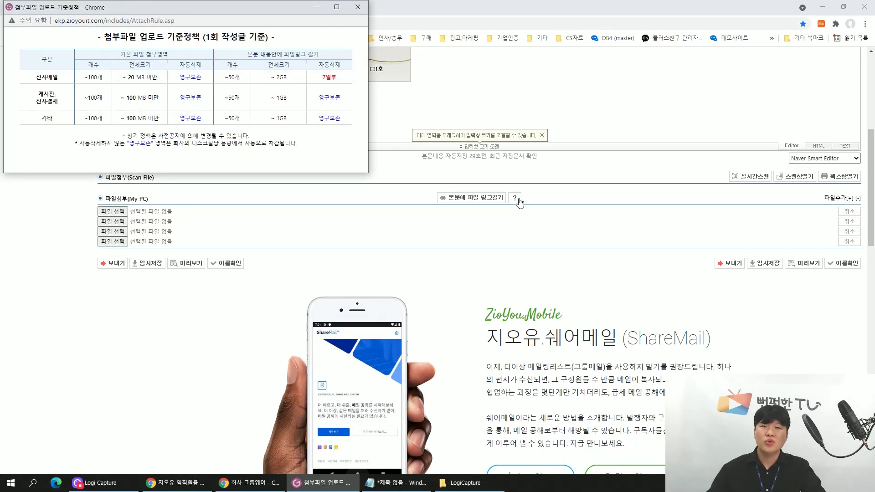
pyautogui.moveTo(253, 9); pyautogui.dragTo(497, 134)
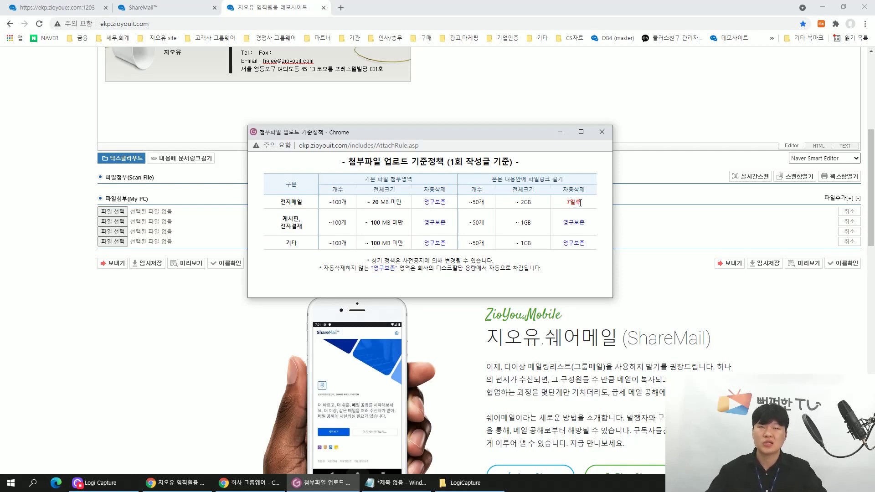
pyautogui.click(601, 132)
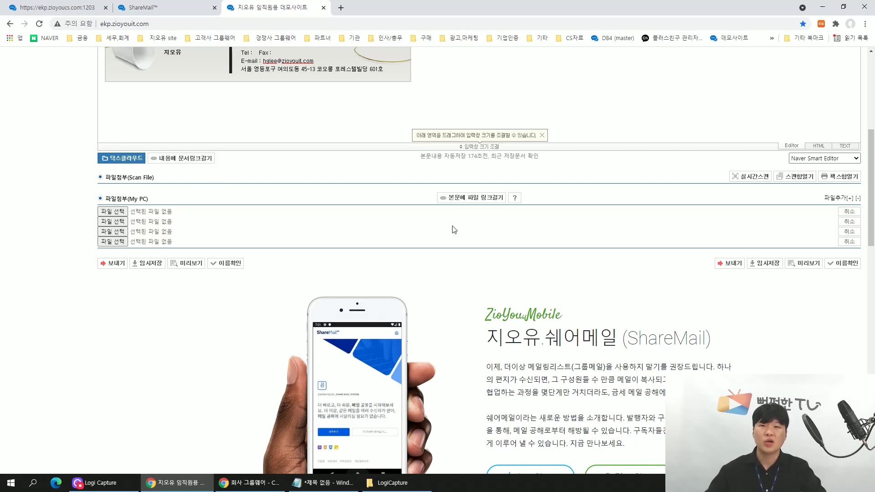
# Upload export (72).xlsx (12.92 KB) as a large-file download link in the mail body.
pyautogui.click(485, 199)
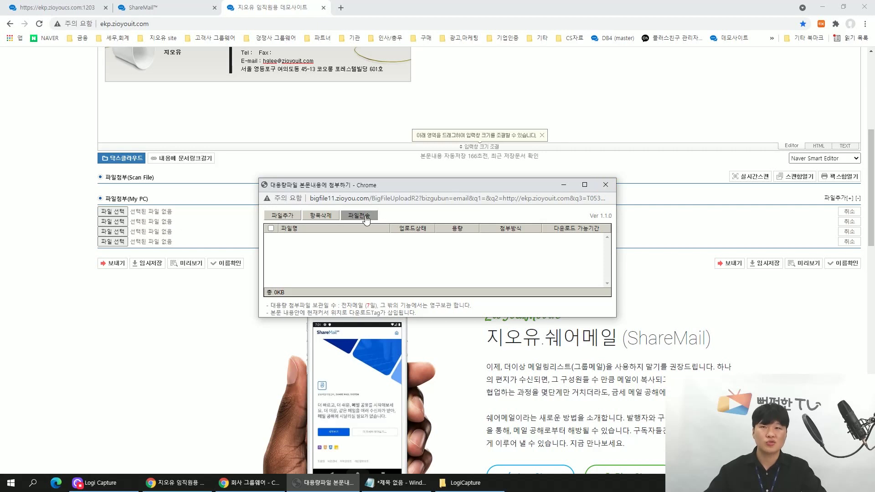
pyautogui.click(280, 218)
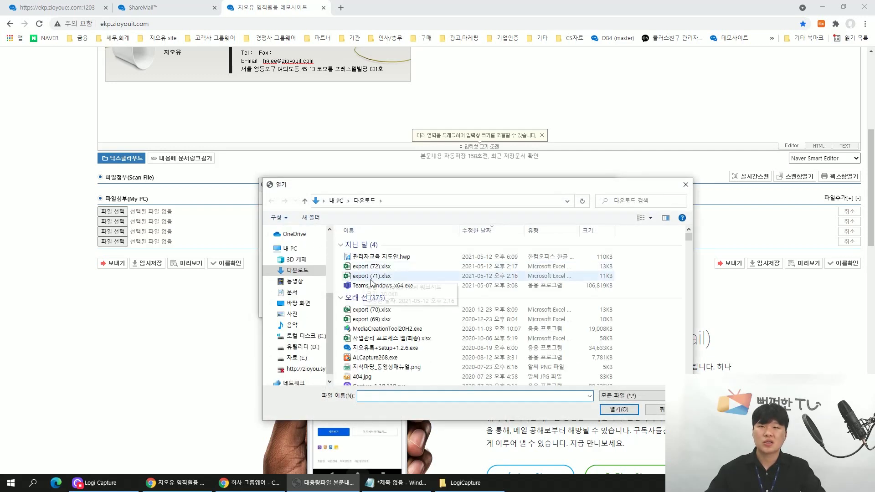
pyautogui.doubleClick(371, 266)
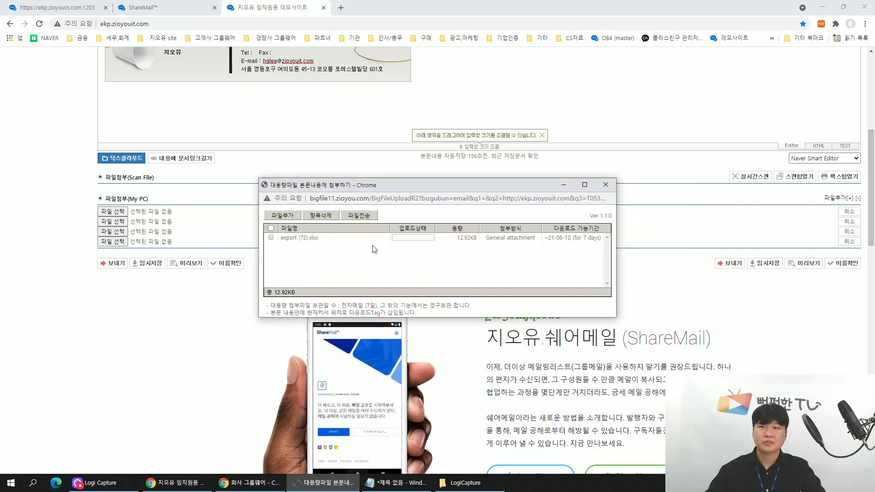
pyautogui.click(363, 221)
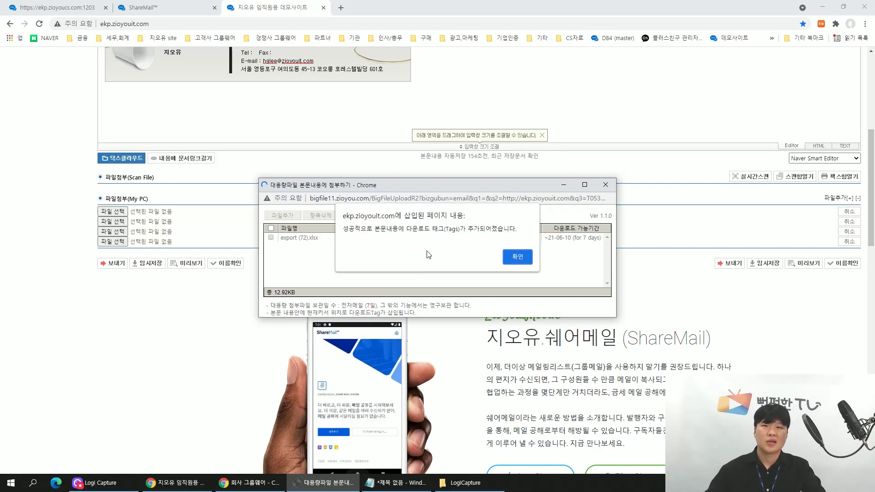
pyautogui.moveTo(374, 228); pyautogui.dragTo(483, 229)
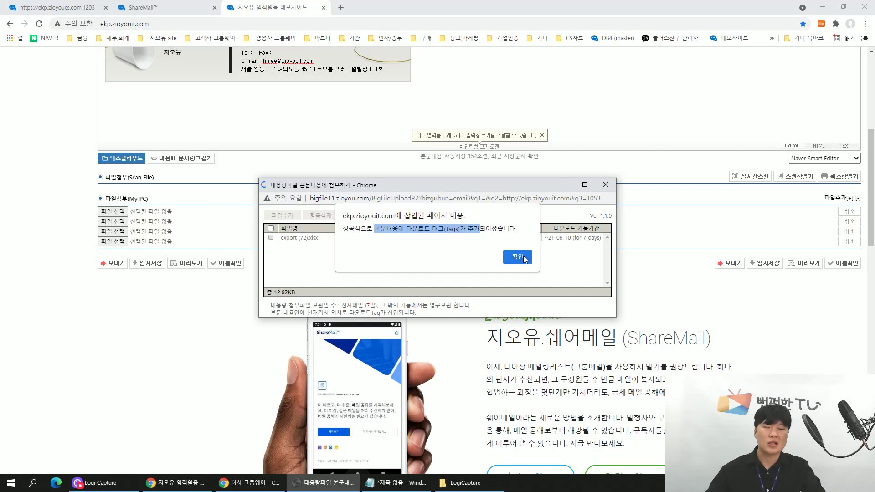
pyautogui.click(518, 257)
pyautogui.scroll(5, 409, 258)
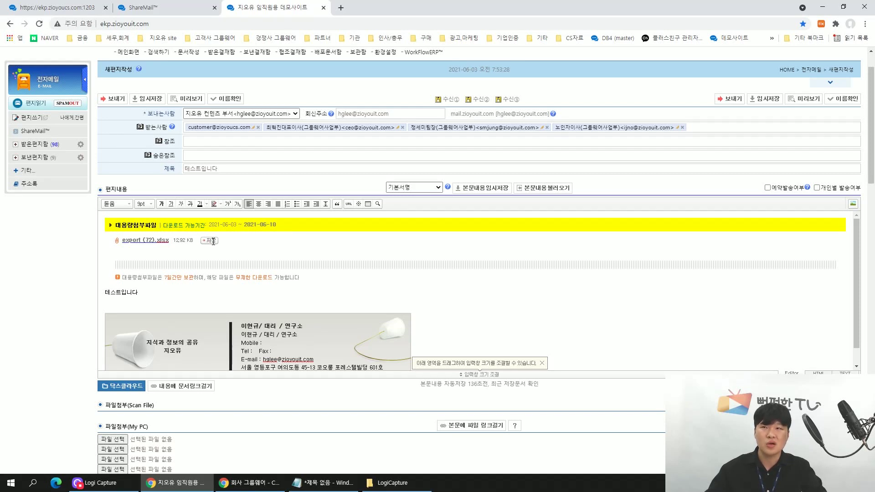
# Remove the three extra recipients, leaving only customer, and send the 테스트입니다 mail.
pyautogui.click(402, 128)
pyautogui.click(402, 127)
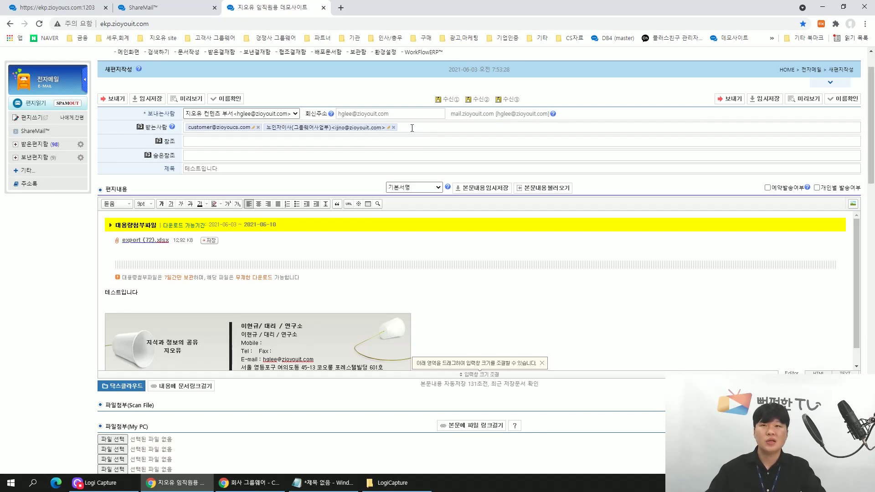
pyautogui.click(392, 128)
pyautogui.scroll(1, 351, 156)
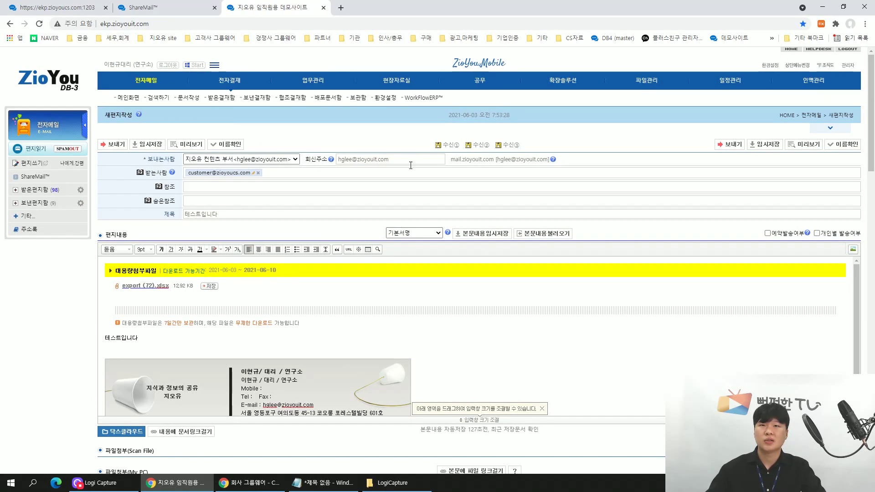
pyautogui.click(727, 145)
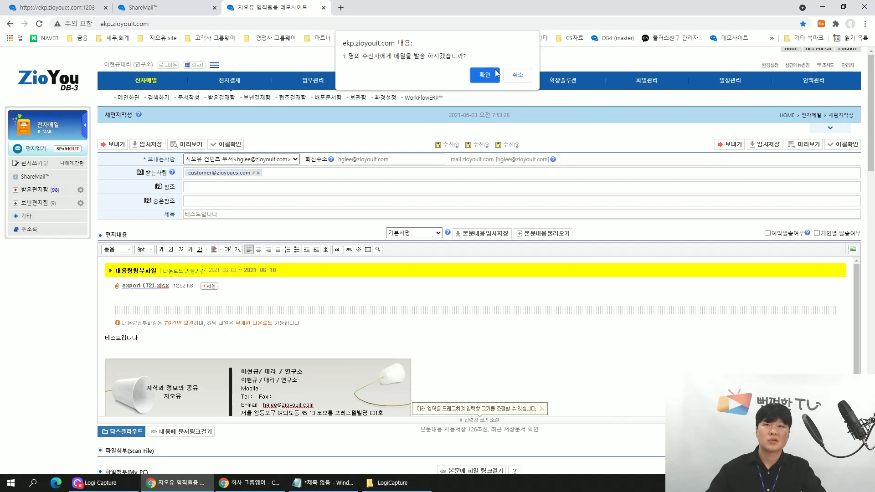
pyautogui.click(484, 77)
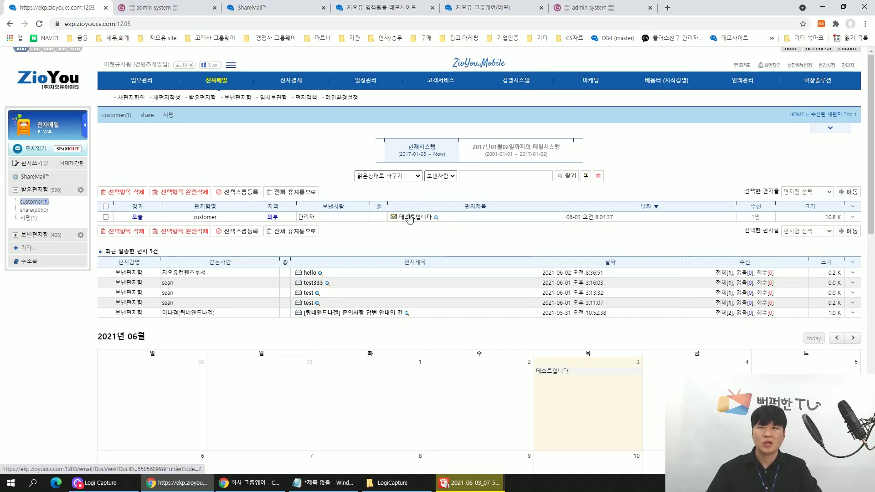
# Confirm the 테스트입니다 mail with its attachment is in the customer folder, then return to ShareMail.
pyautogui.click(409, 218)
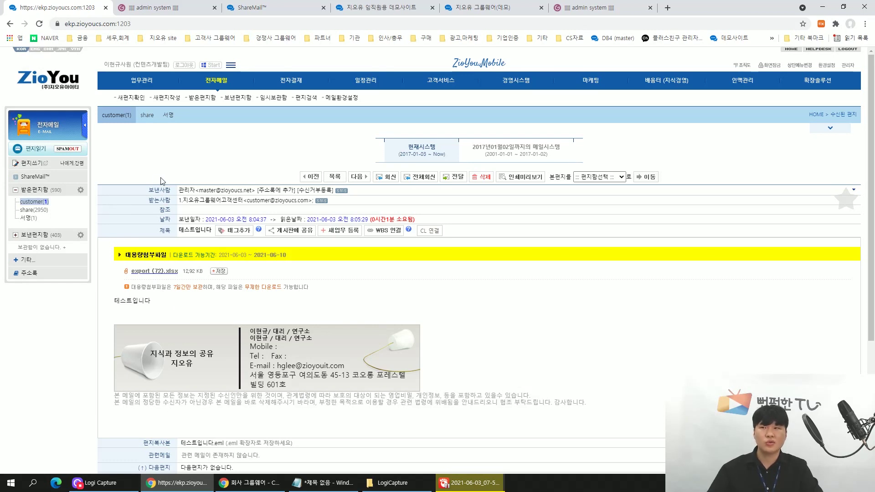
pyautogui.click(218, 85)
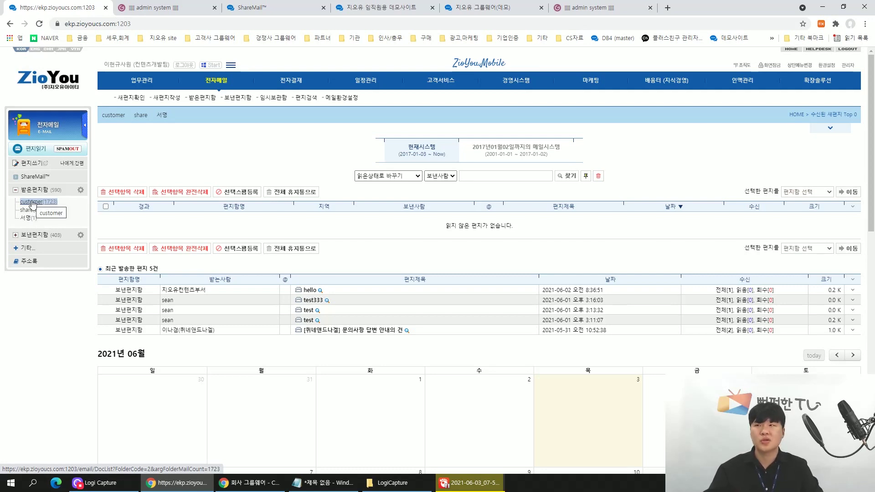
pyautogui.click(33, 204)
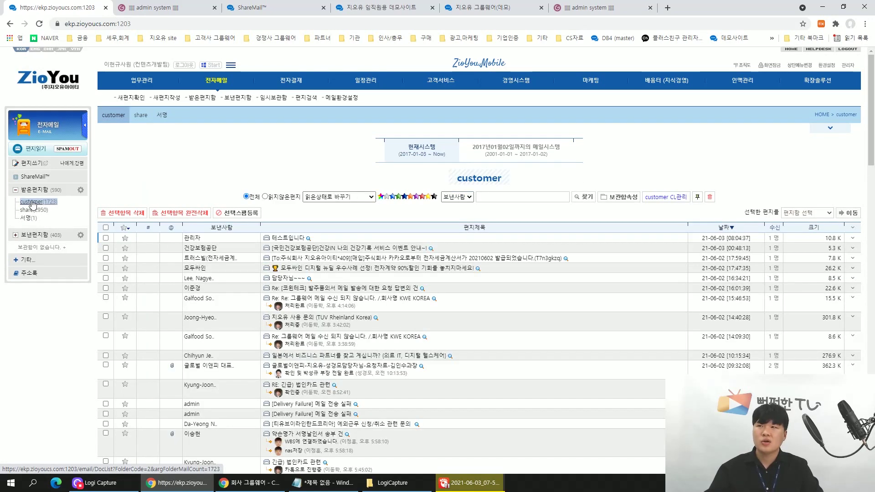
pyautogui.click(287, 241)
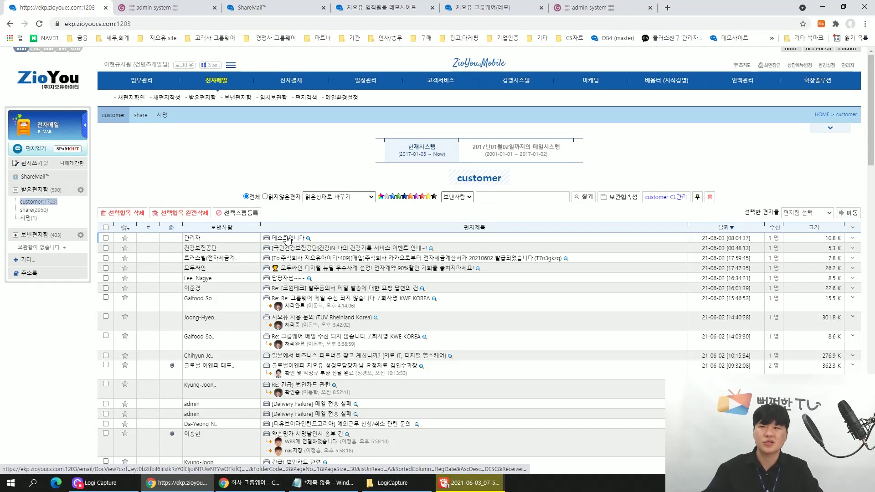
pyautogui.click(288, 238)
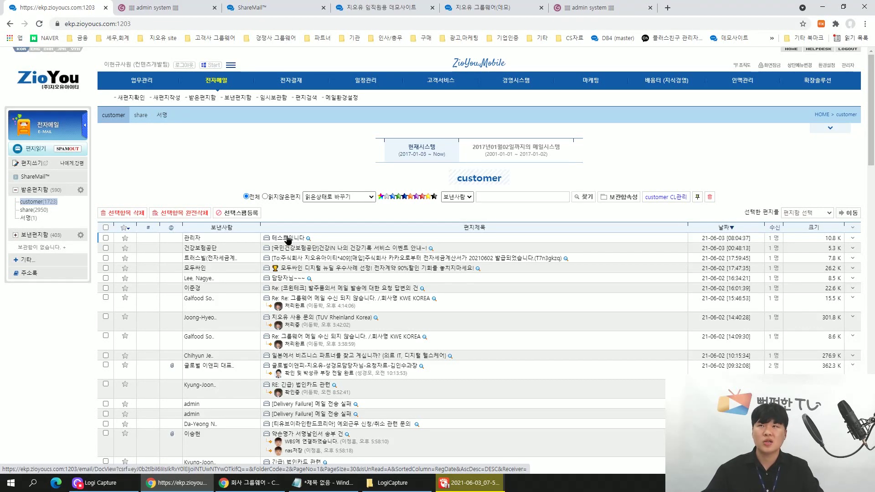
pyautogui.click(285, 14)
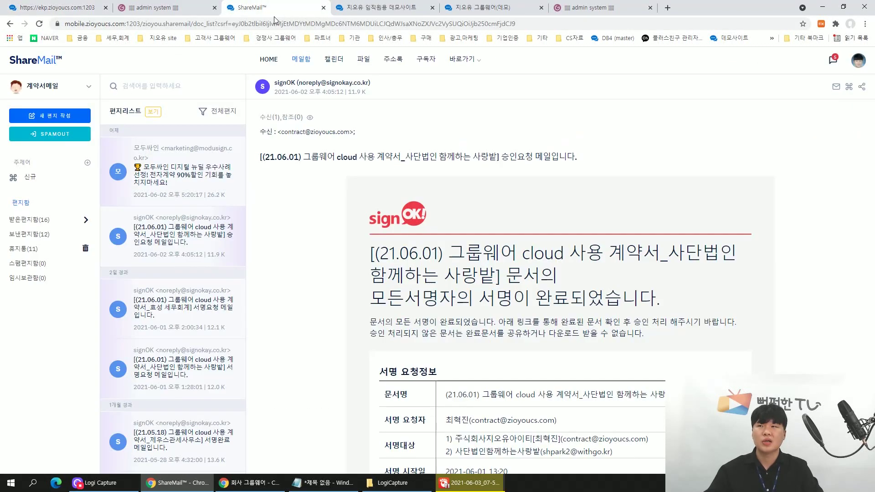
# Preview the 모두싸인 mail and the signOK contract mails, including the 21.05.18 and 21.05.21 ones.
pyautogui.click(151, 139)
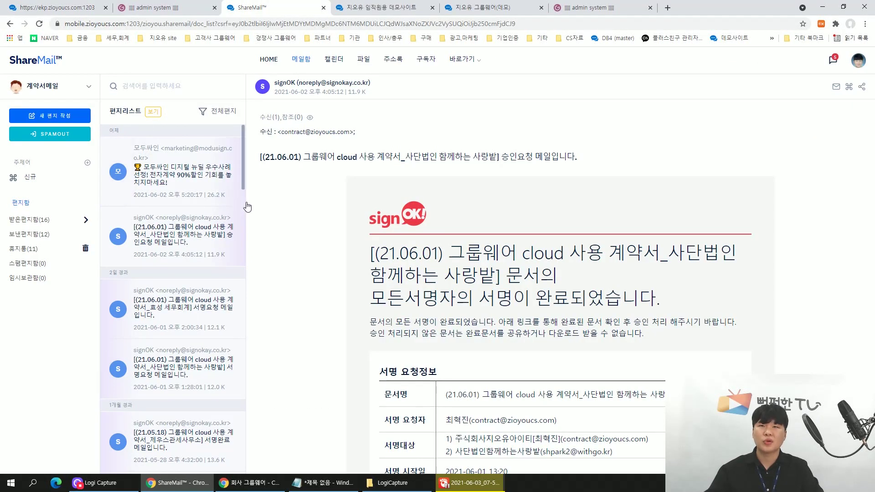
pyautogui.click(171, 234)
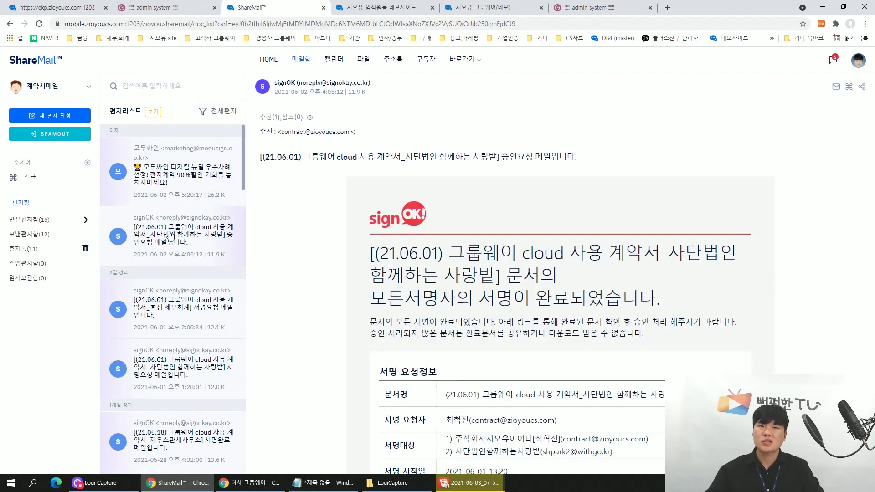
pyautogui.click(164, 294)
pyautogui.click(172, 363)
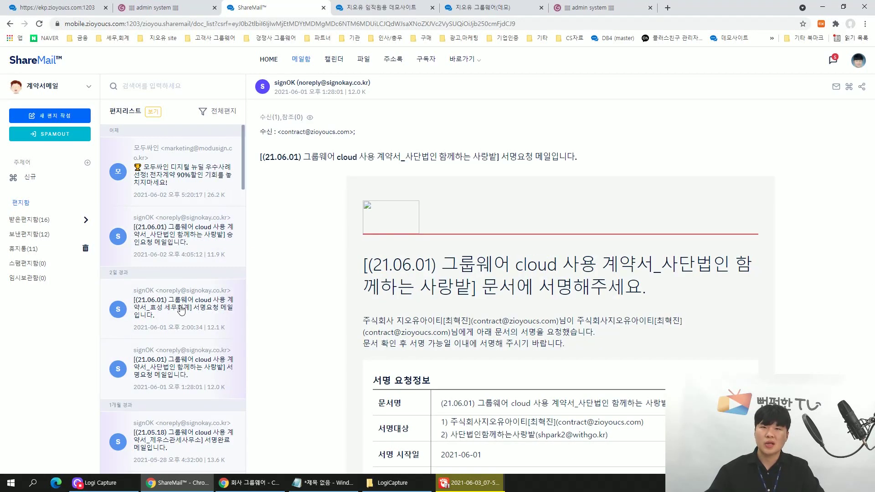
pyautogui.scroll(-2, 182, 315)
pyautogui.click(171, 348)
pyautogui.click(189, 401)
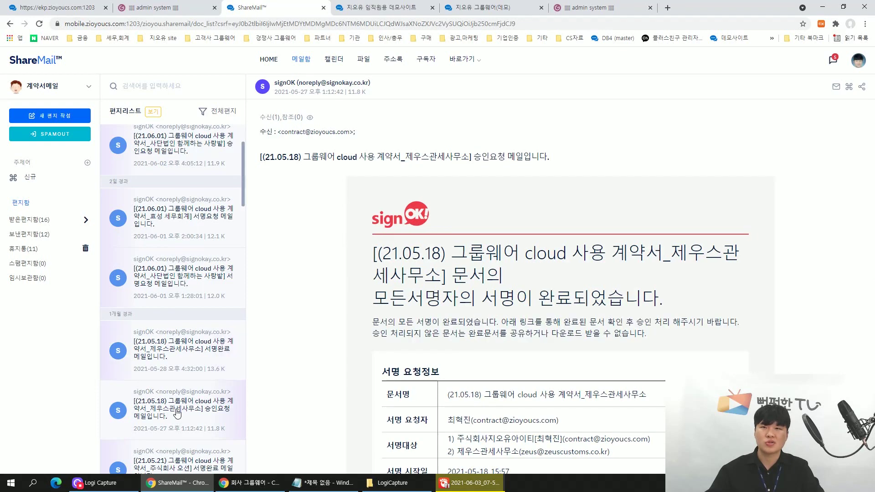
pyautogui.scroll(-6, 184, 392)
pyautogui.click(192, 275)
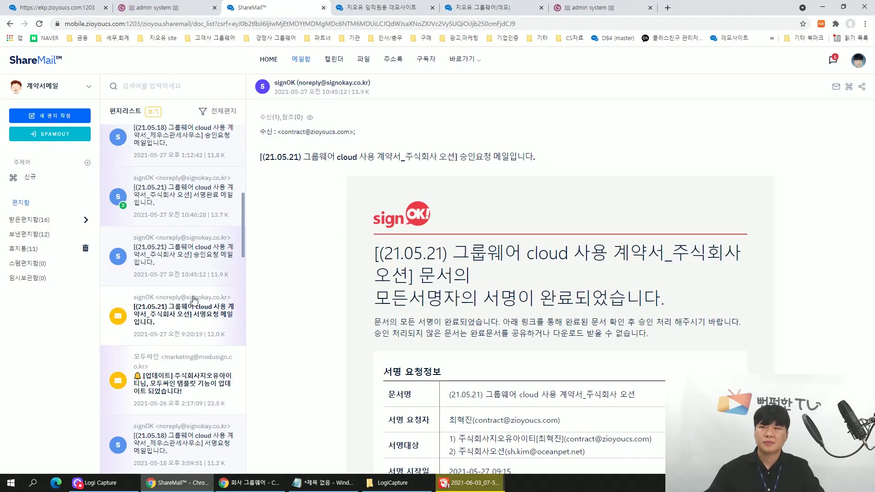
pyautogui.click(176, 434)
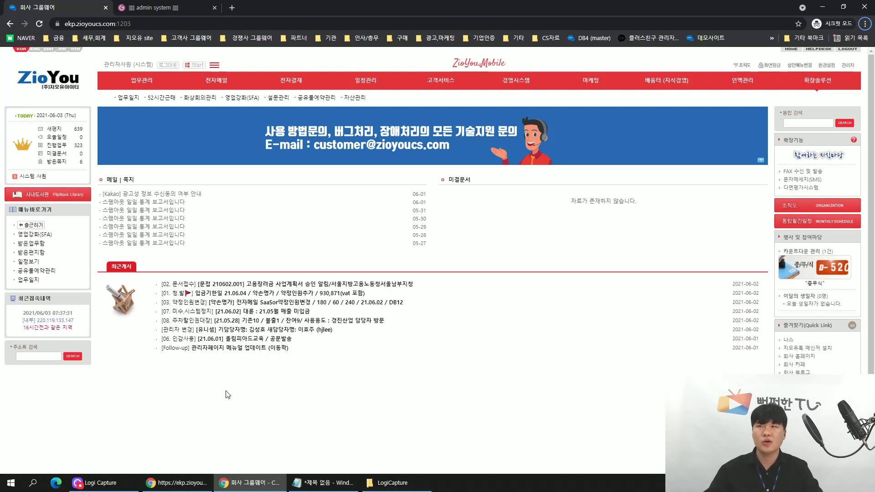
# Open mailing list management and load the customer mailing list's details and members.
pyautogui.click(220, 80)
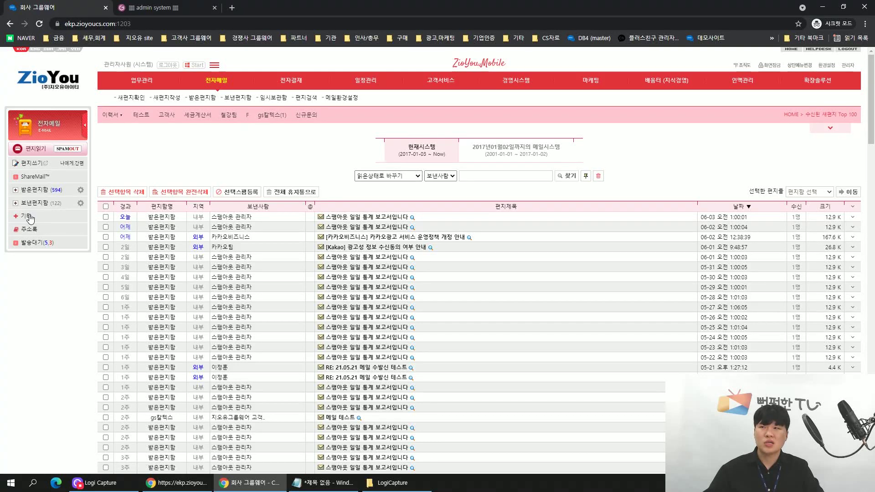
pyautogui.click(29, 218)
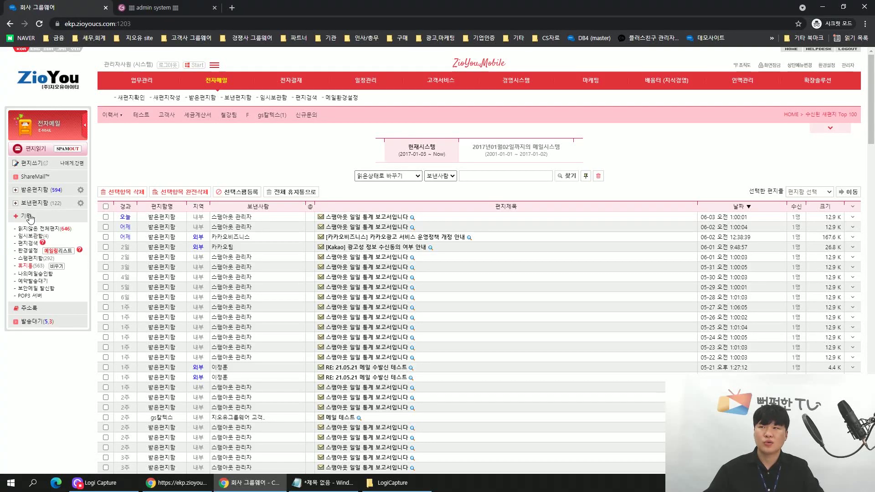
pyautogui.click(63, 254)
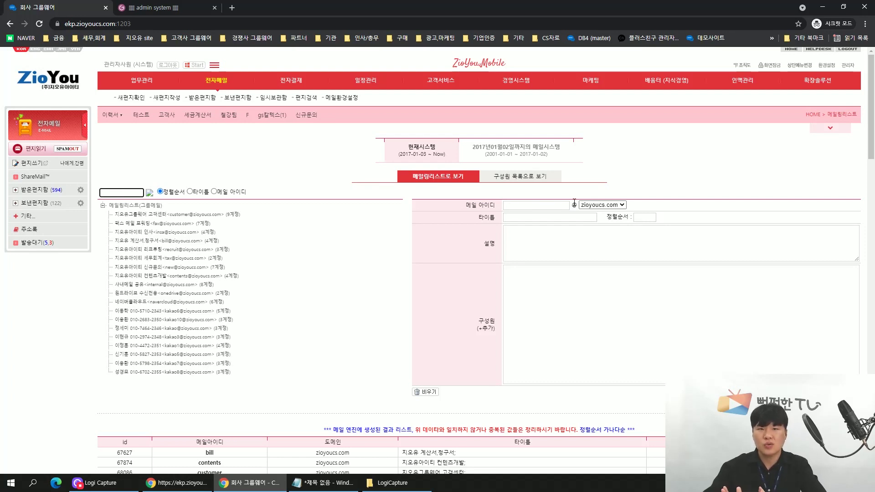
pyautogui.click(206, 218)
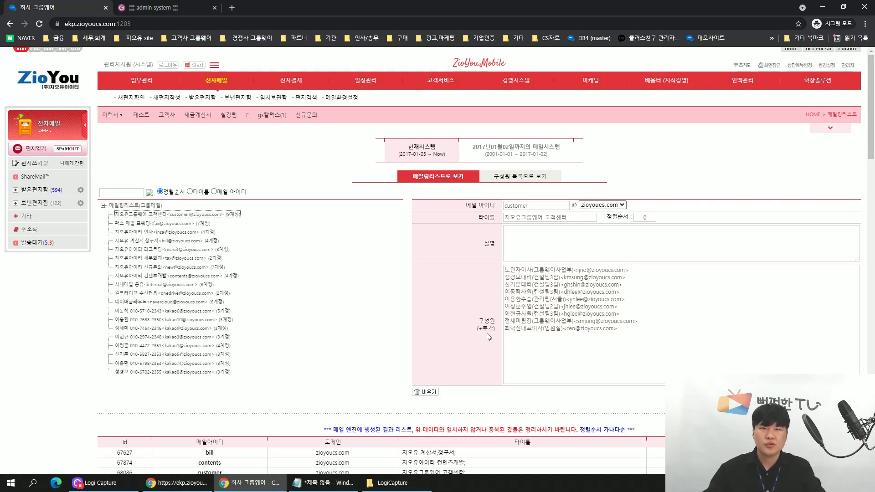
# Add the second 컨설팅 리드팀 member from 그룹웨어 사업부 to the chosen recipients.
pyautogui.scroll(-3, 488, 333)
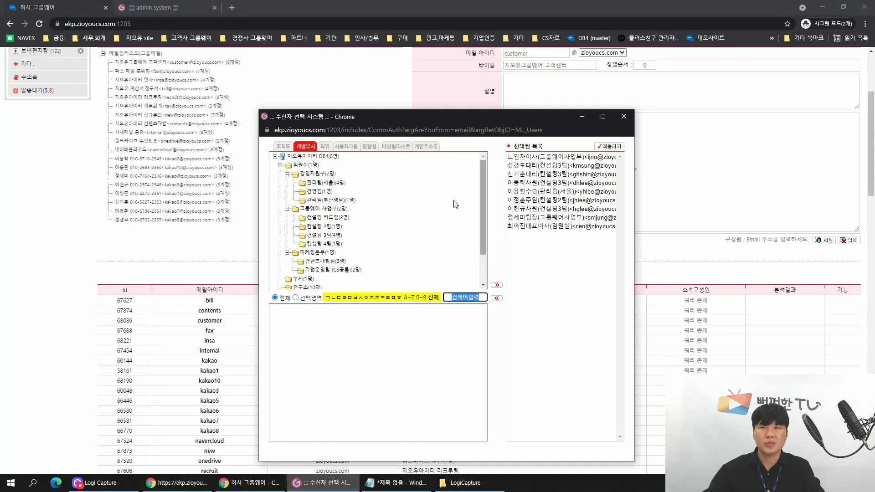
pyautogui.click(306, 280)
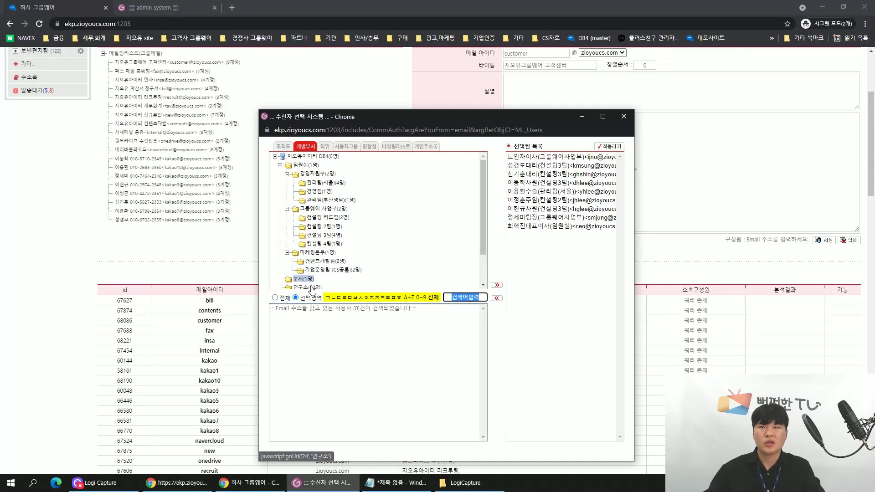
pyautogui.scroll(-1, 308, 280)
pyautogui.click(308, 276)
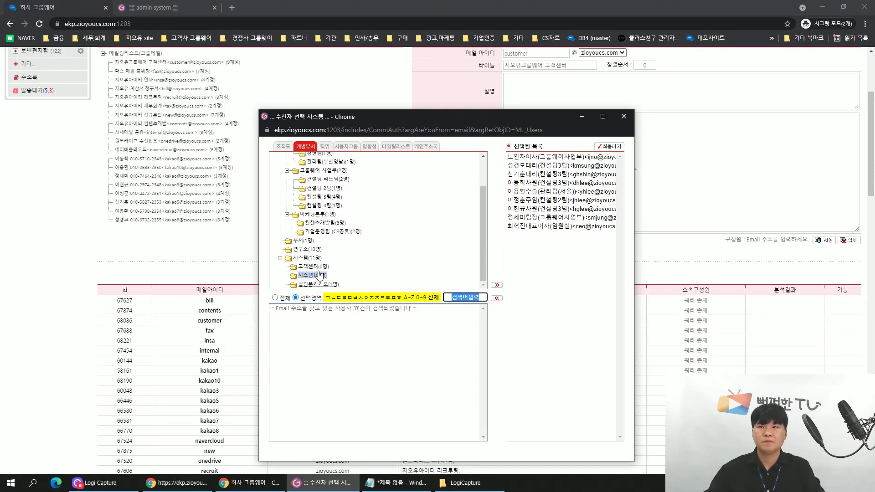
pyautogui.click(325, 214)
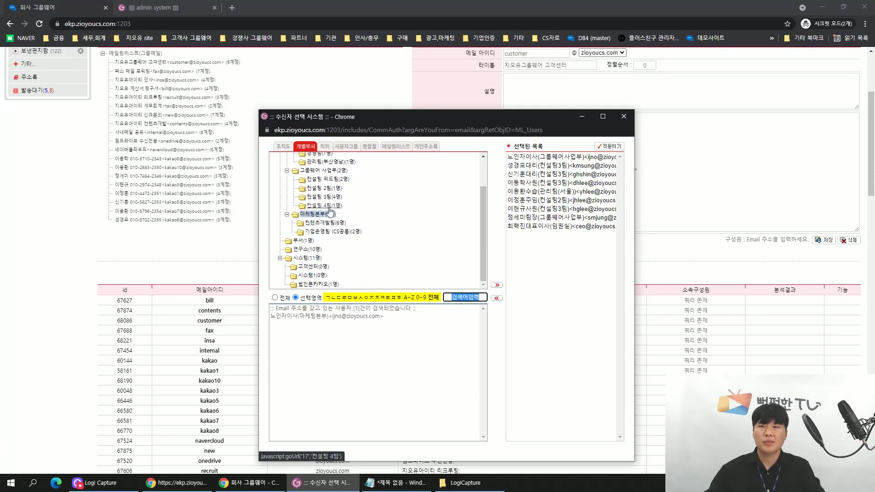
pyautogui.scroll(1, 338, 204)
pyautogui.click(336, 209)
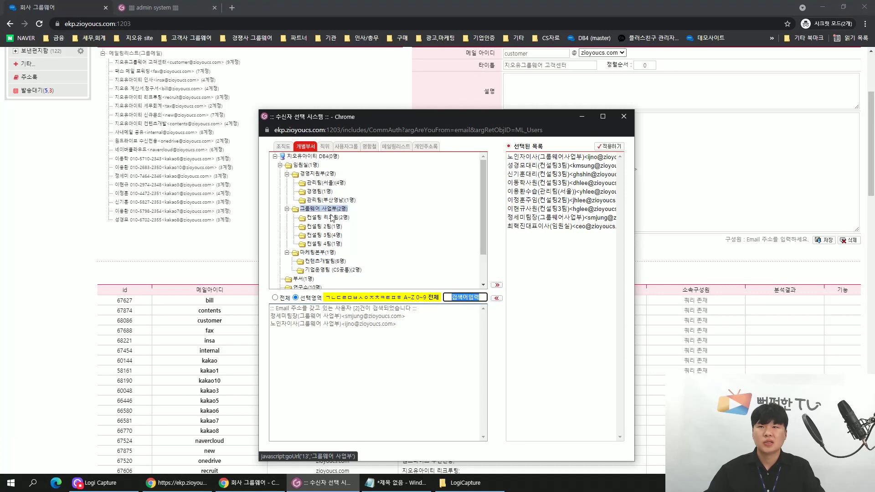
pyautogui.click(332, 218)
pyautogui.click(328, 324)
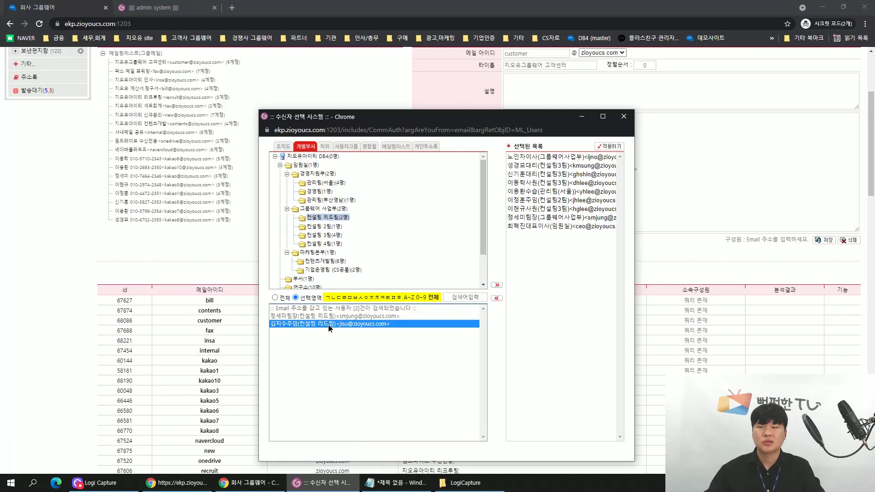
pyautogui.click(497, 286)
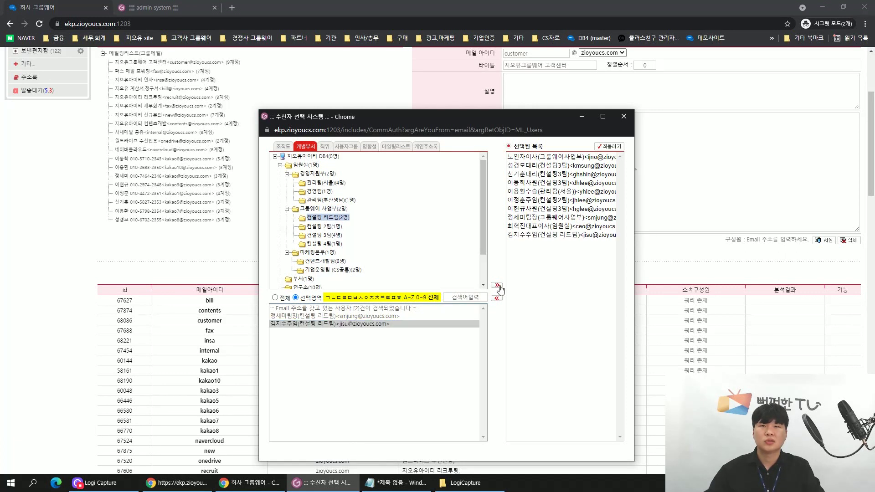
# Apply the new member to the customer mailing list and return to the groupware home page.
pyautogui.click(609, 146)
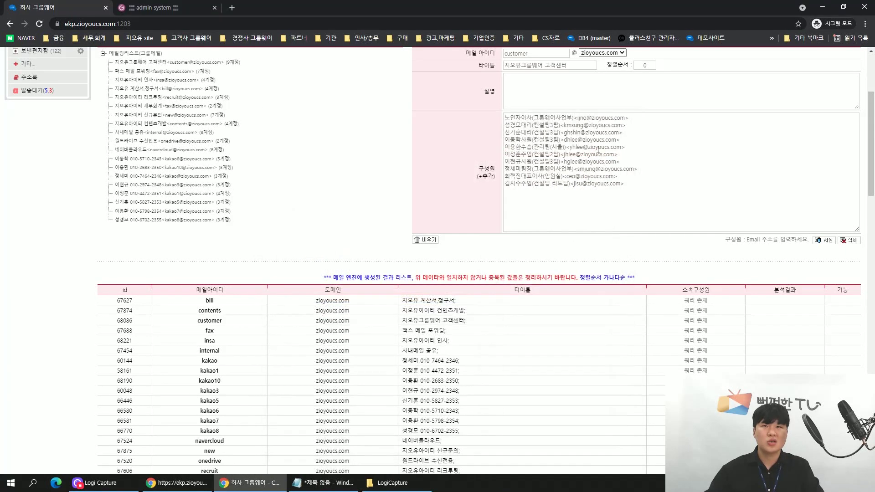
pyautogui.scroll(3, 474, 253)
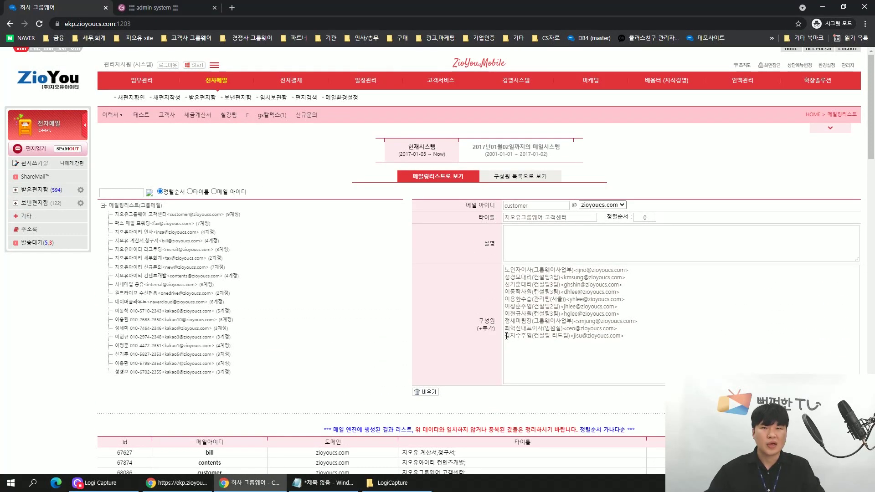
pyautogui.moveTo(505, 336); pyautogui.dragTo(624, 336)
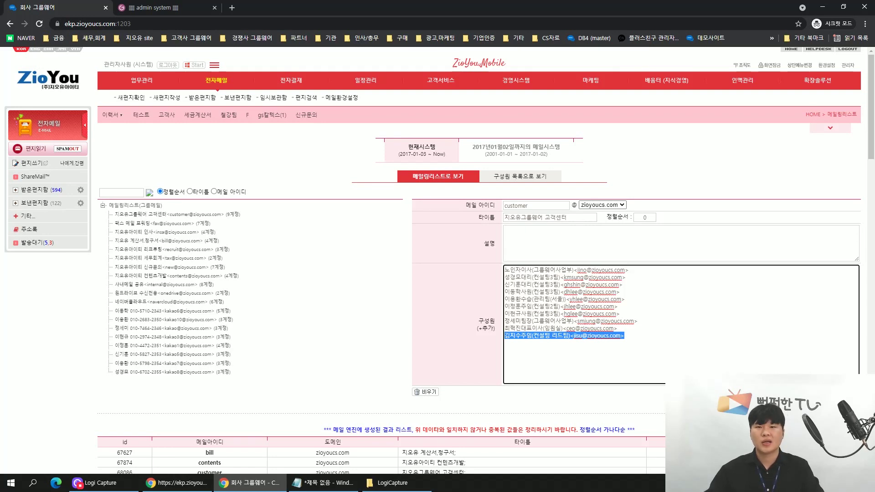
pyautogui.click(60, 85)
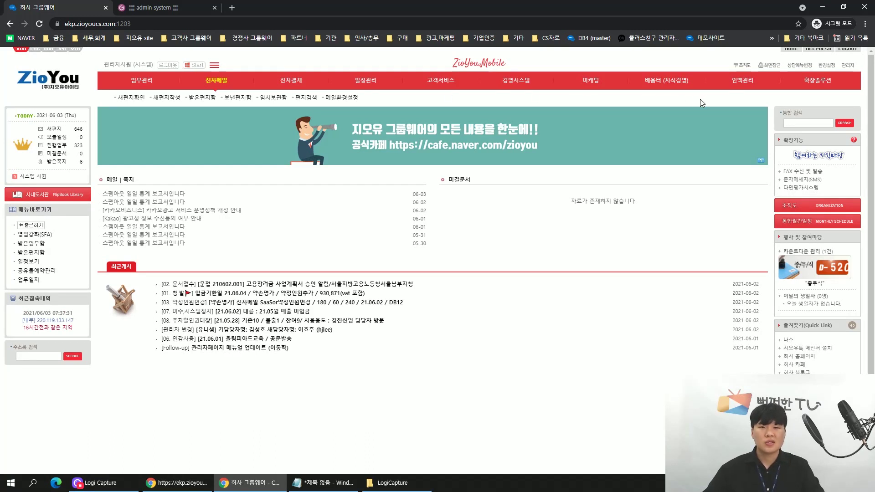
# In the Administrator System, view 메일관리 > shareMail to review the 계약서메일 publisher's 12 subscribers.
pyautogui.click(846, 68)
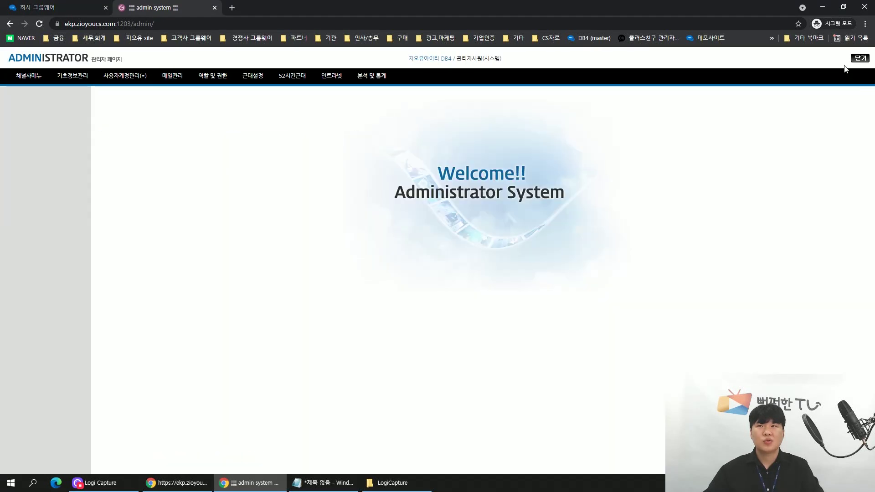
pyautogui.click(173, 75)
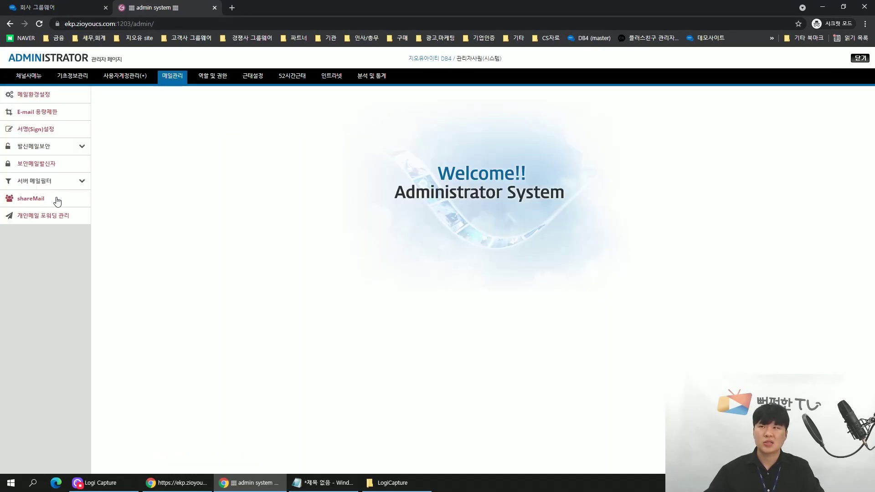
pyautogui.click(40, 202)
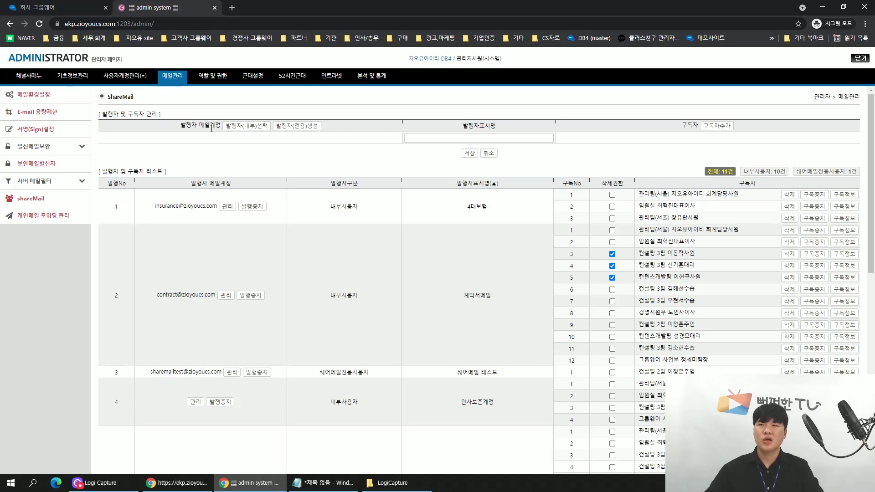
pyautogui.scroll(-10, 201, 292)
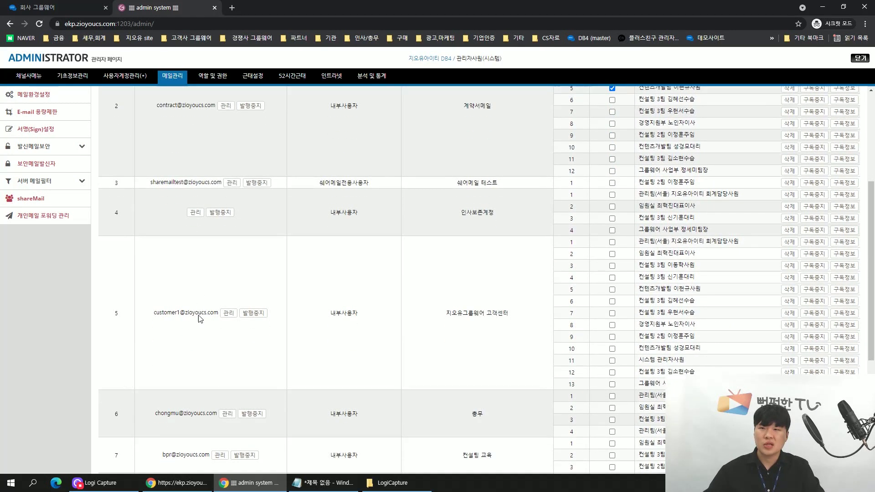
pyautogui.scroll(-2, 199, 337)
pyautogui.scroll(15, 195, 347)
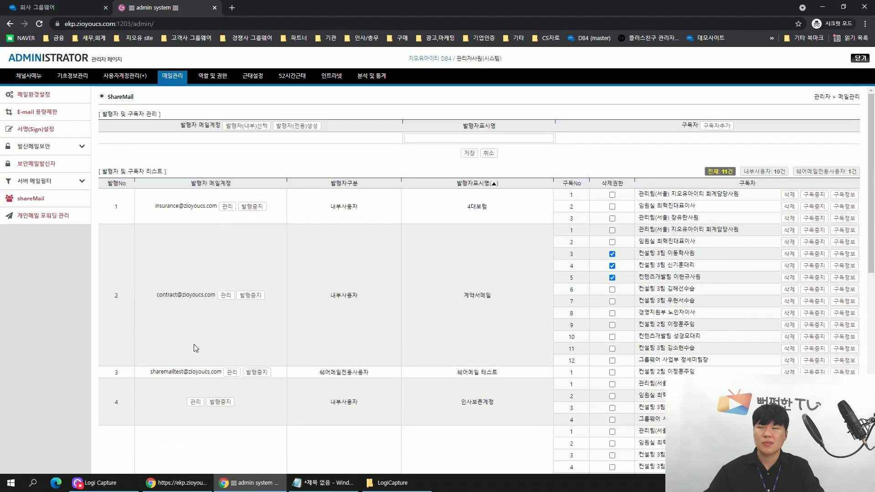
pyautogui.moveTo(155, 206); pyautogui.dragTo(232, 211)
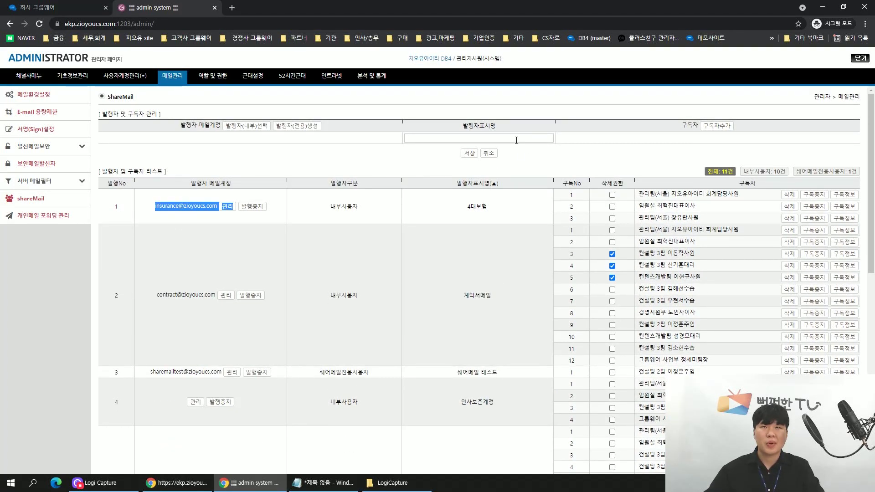
pyautogui.click(469, 207)
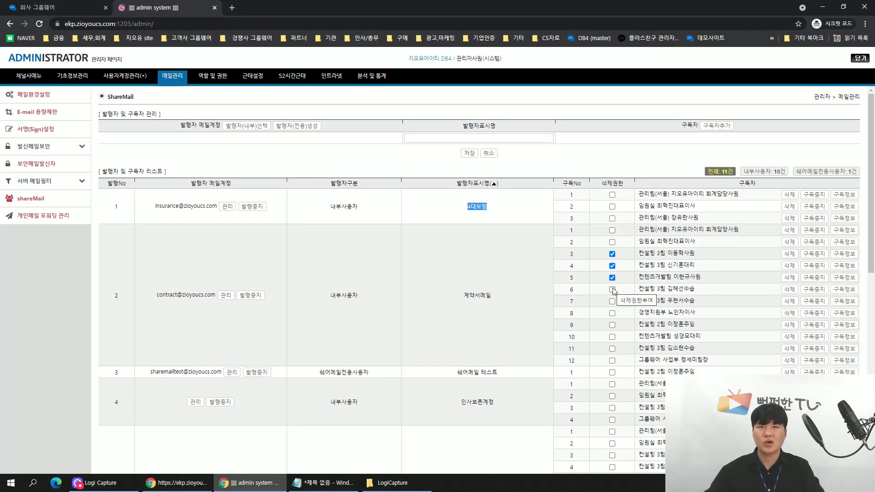
# Back in the groupware tab, view the ShareMail™ page under 전자메일, then go to the inbox list.
pyautogui.click(13, 6)
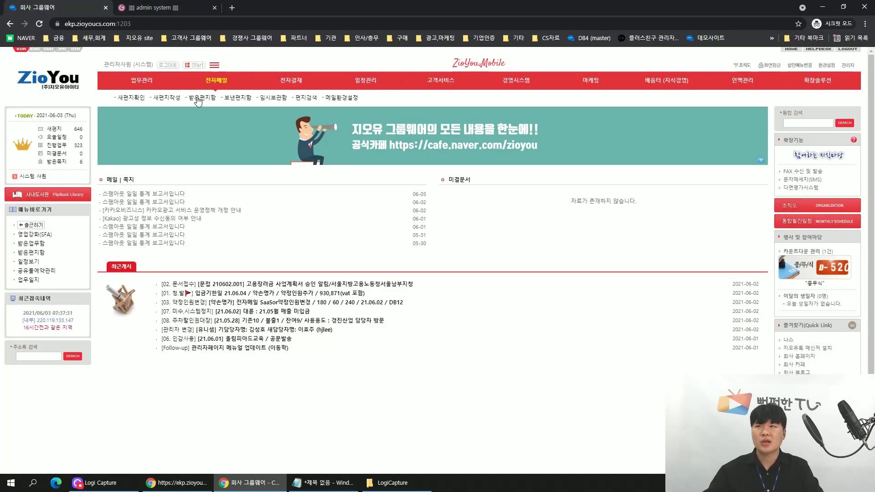
pyautogui.click(215, 82)
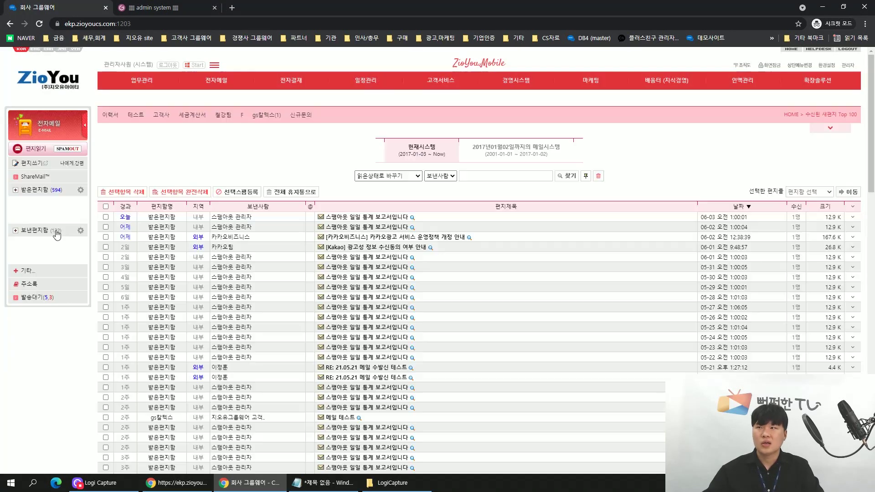
pyautogui.click(35, 179)
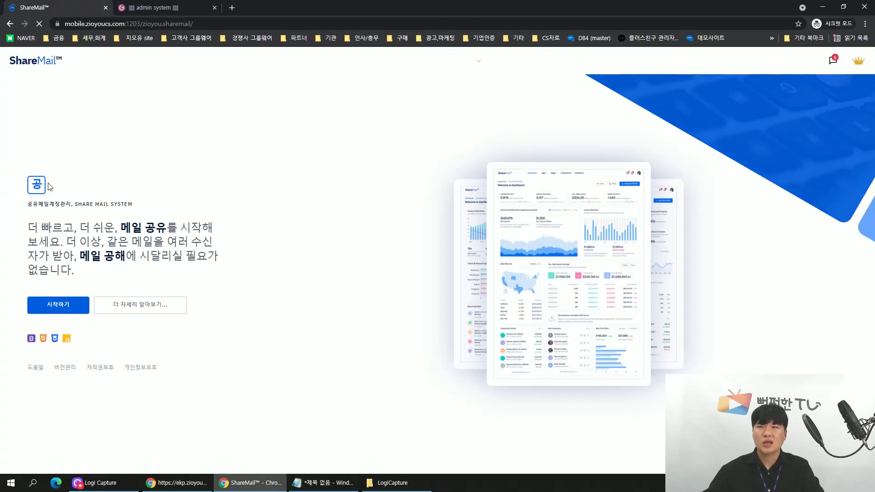
pyautogui.click(78, 303)
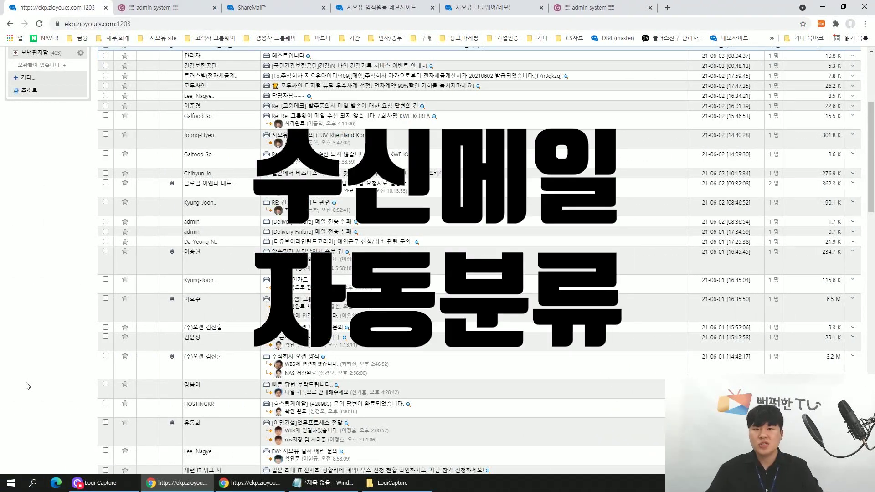
# Expand 기타 in the mail menu and open 환경설정 to see the mail settings overview.
pyautogui.scroll(5, 28, 386)
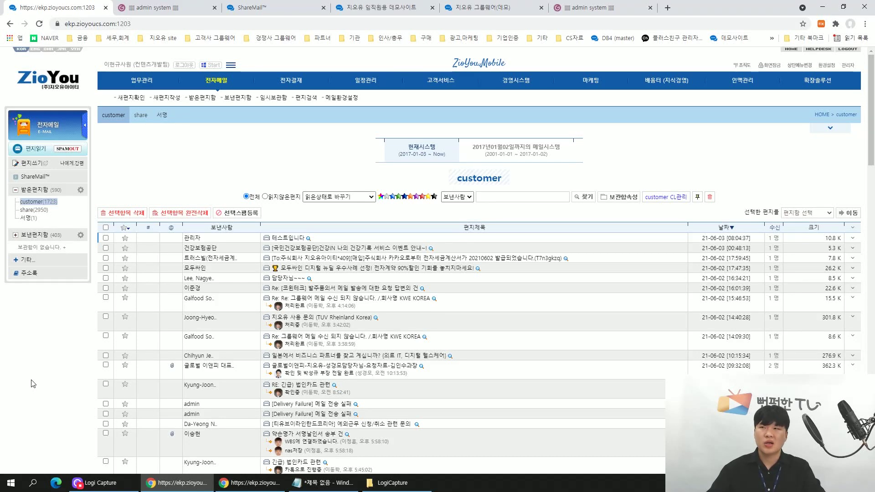
pyautogui.click(28, 264)
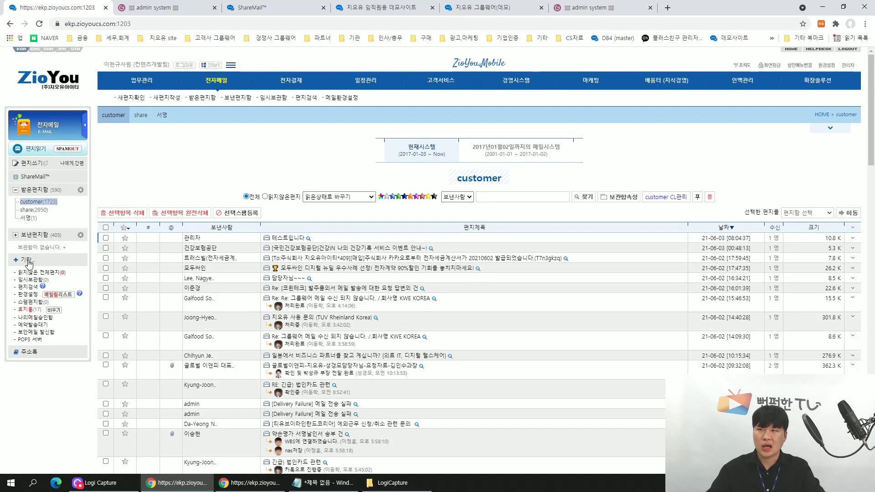
pyautogui.click(26, 299)
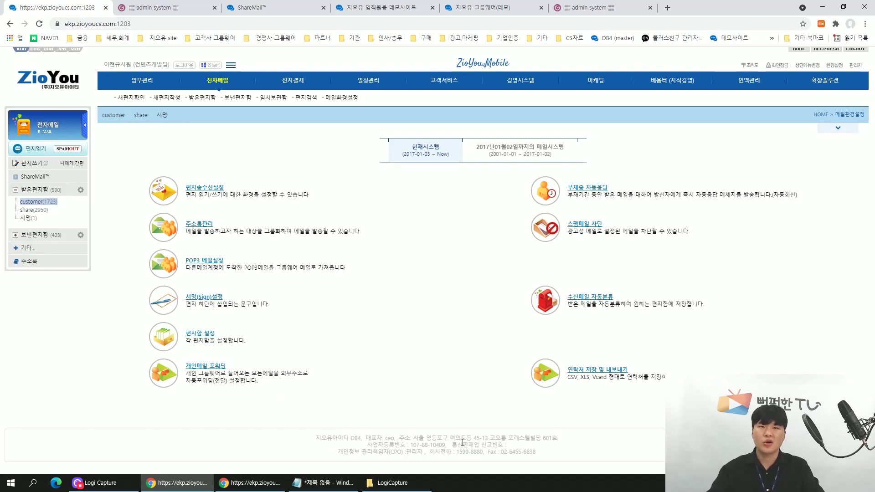
# Open 수신메일 자동분류 to view the two existing customer-mail auto-sort rules.
pyautogui.click(605, 297)
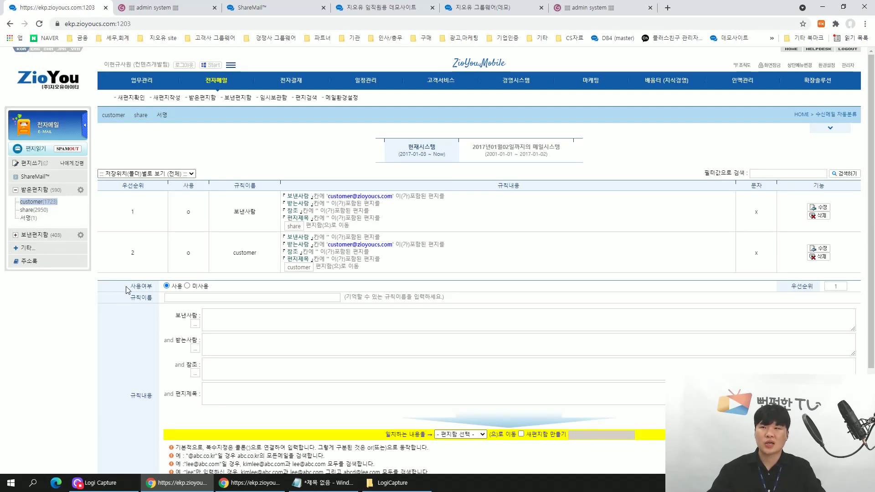
# Name the new auto-sort rule contract and enter a sample sender e-mail address as its 보낸사람 condition.
pyautogui.click(187, 297)
pyautogui.write('ㅇ')
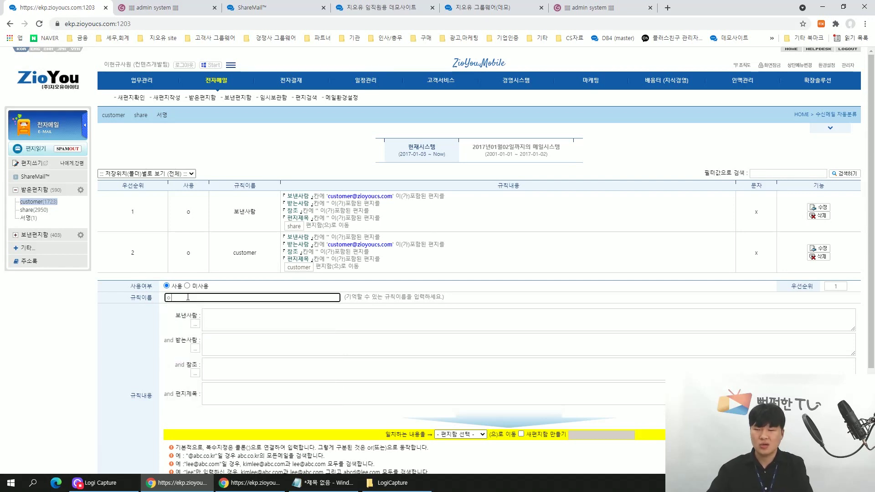
pyautogui.write('contract')
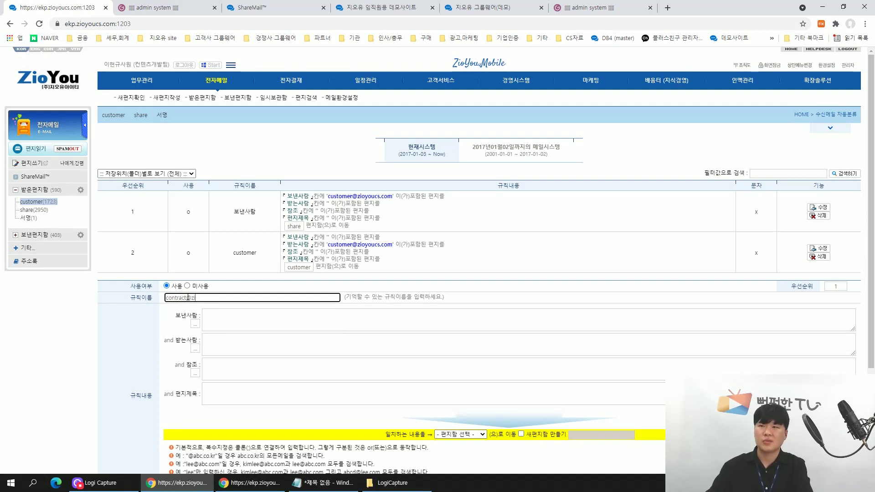
pyautogui.doubleClick(188, 297)
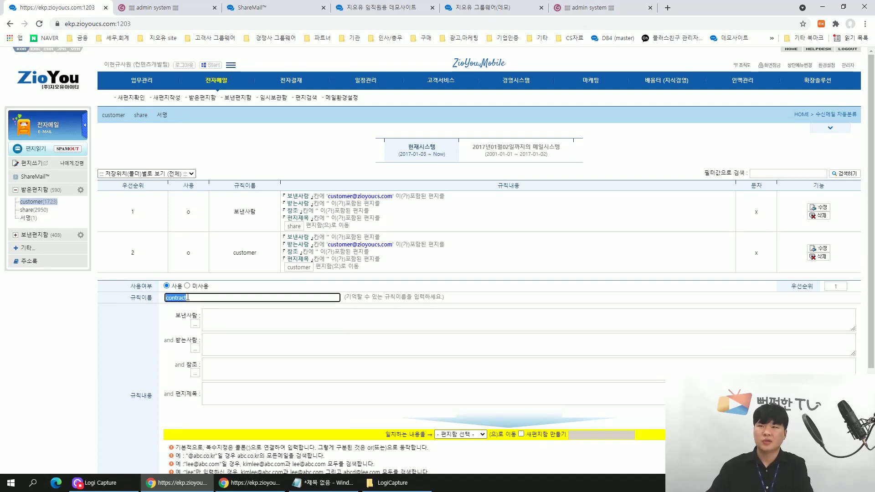
pyautogui.press('Tab')
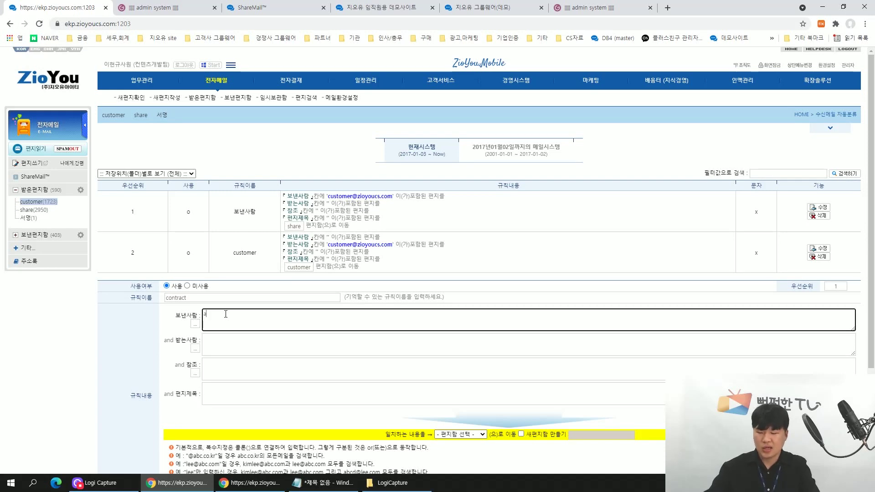
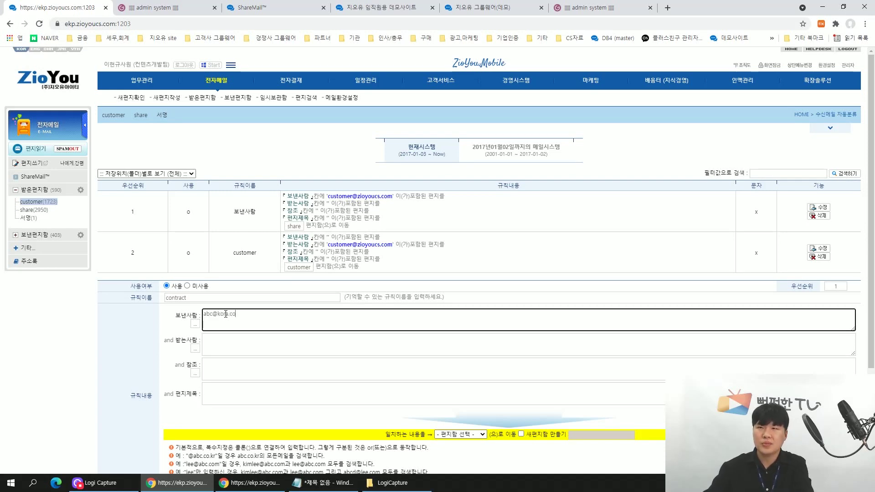
pyautogui.scroll(-1, 225, 313)
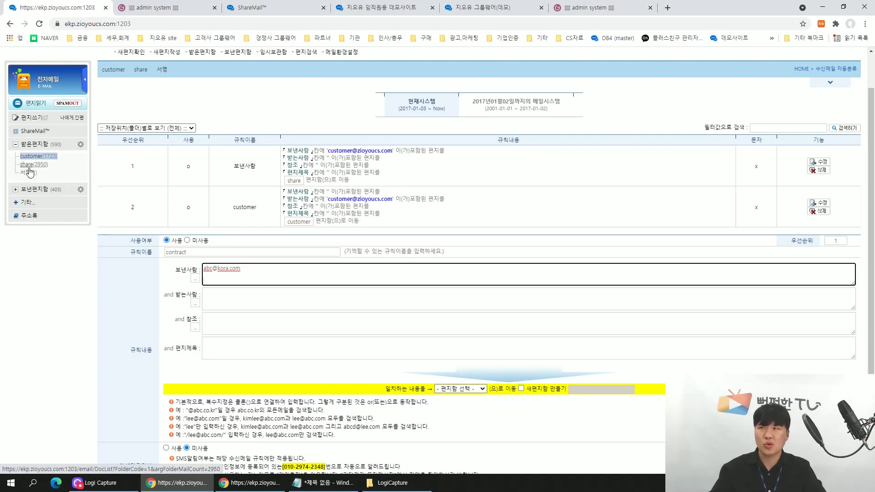
# Send the contract rule's mail to a newly created 계약서 folder and save the rule.
pyautogui.click(468, 390)
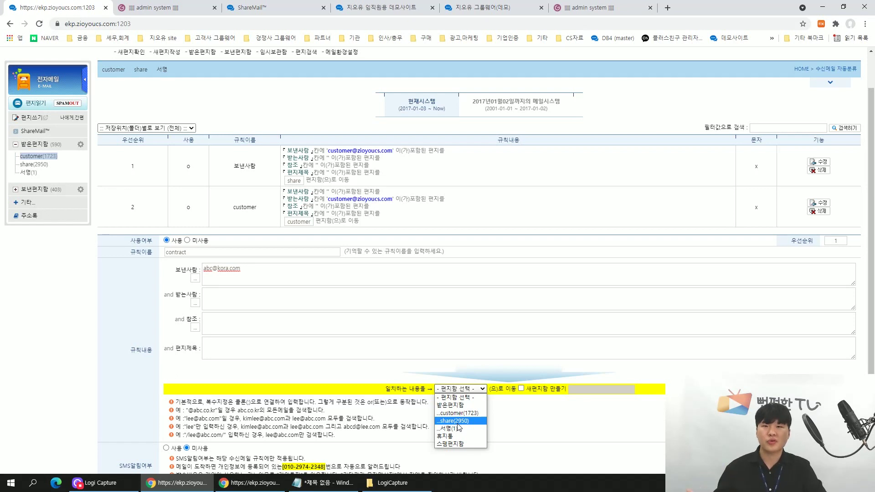
pyautogui.click(531, 421)
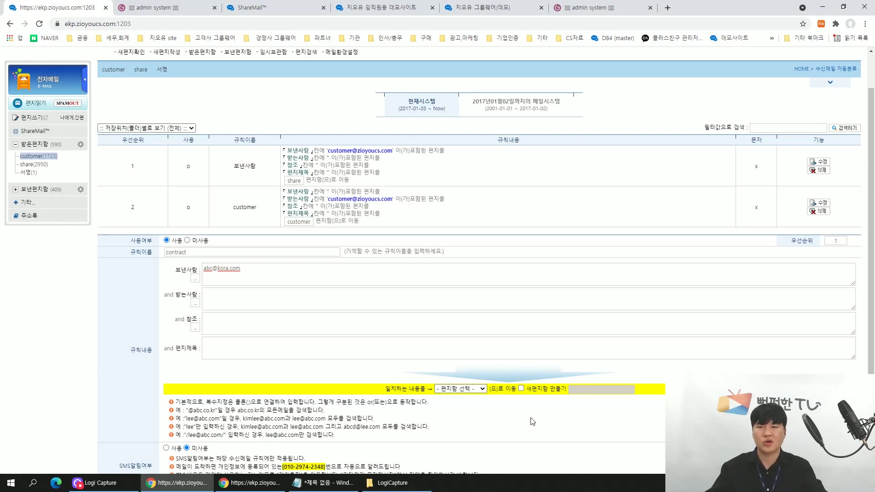
pyautogui.click(520, 388)
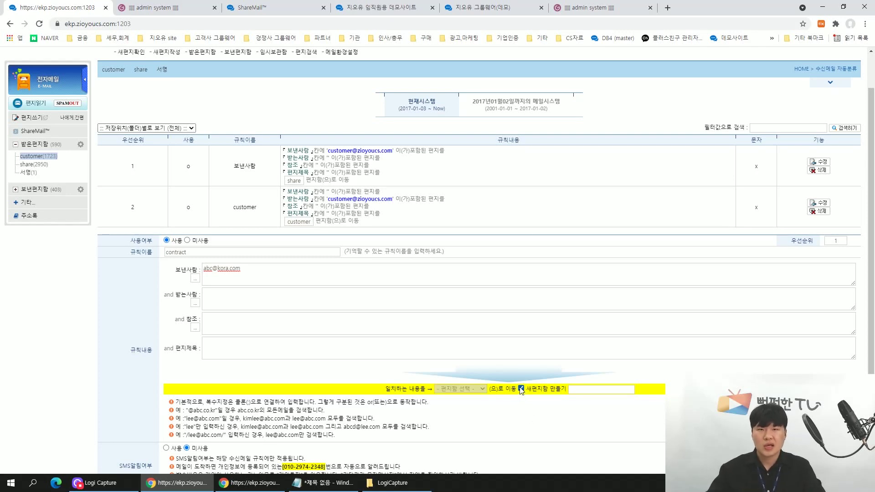
pyautogui.click(576, 390)
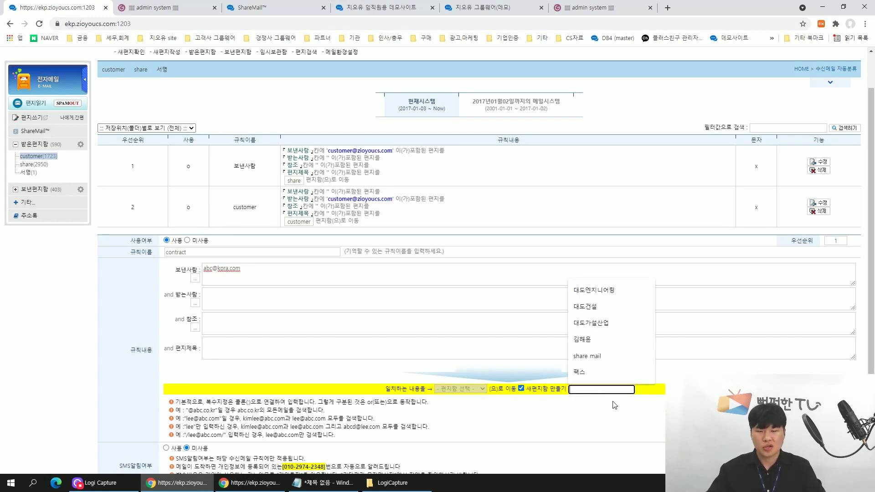
pyautogui.write('계약서')
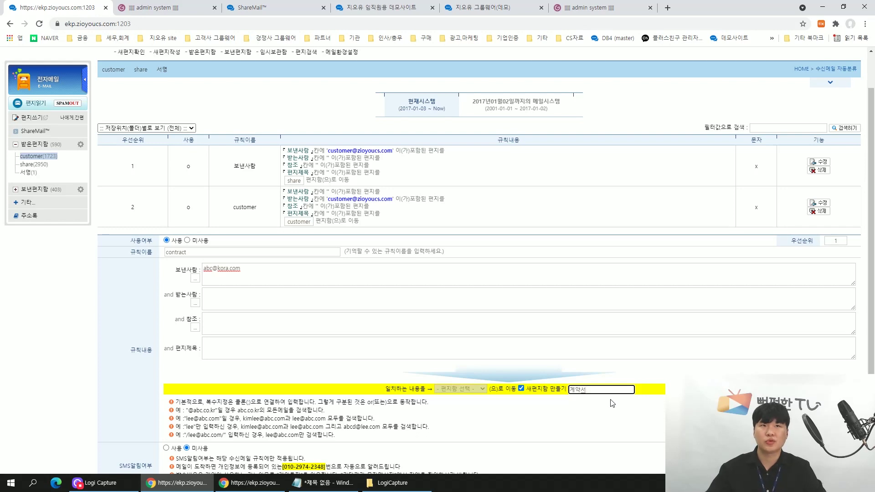
pyautogui.scroll(-2, 611, 406)
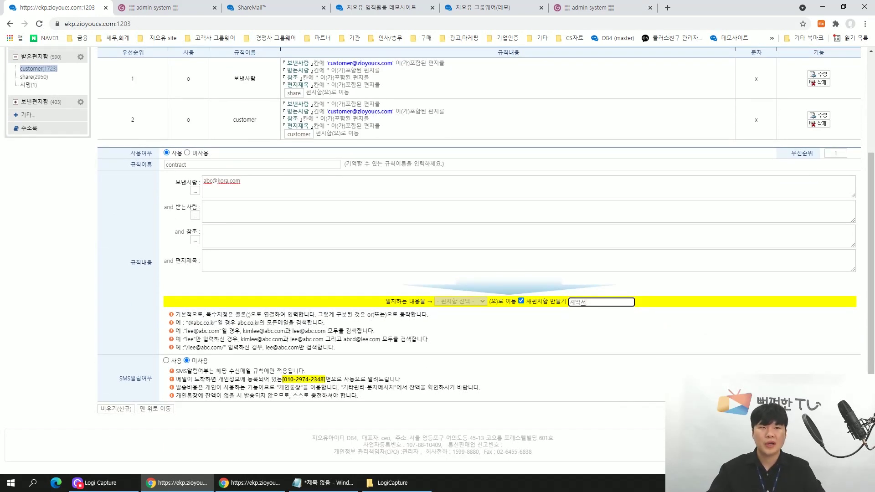
pyautogui.press('Return')
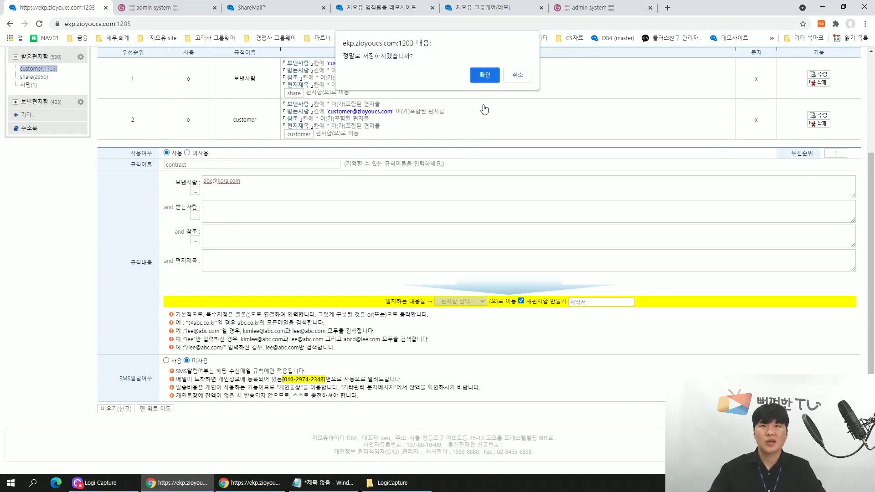
pyautogui.click(485, 75)
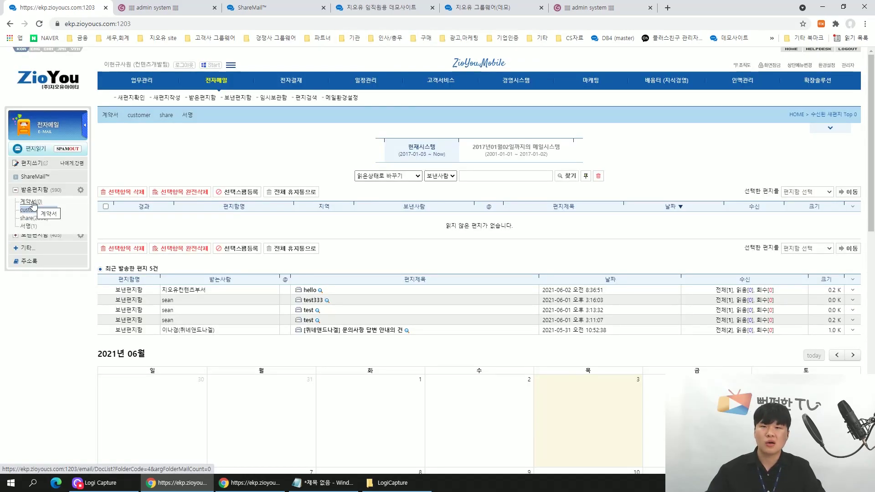
# Check the empty 계약서 folder, then view the customer, share and 서명 folders' mail.
pyautogui.click(33, 203)
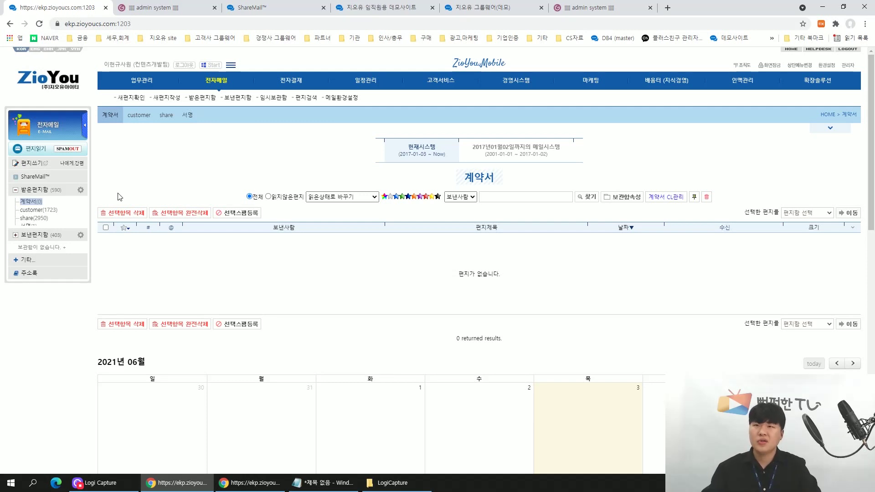
pyautogui.moveTo(52, 209)
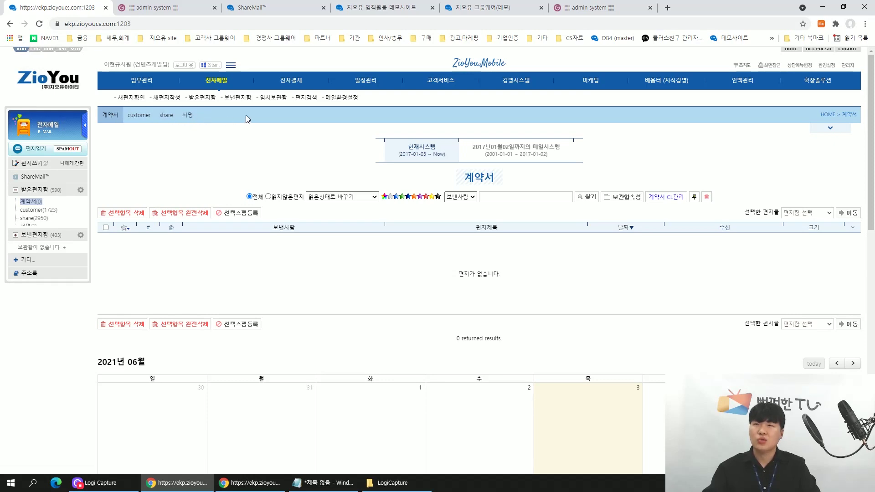
pyautogui.click(152, 119)
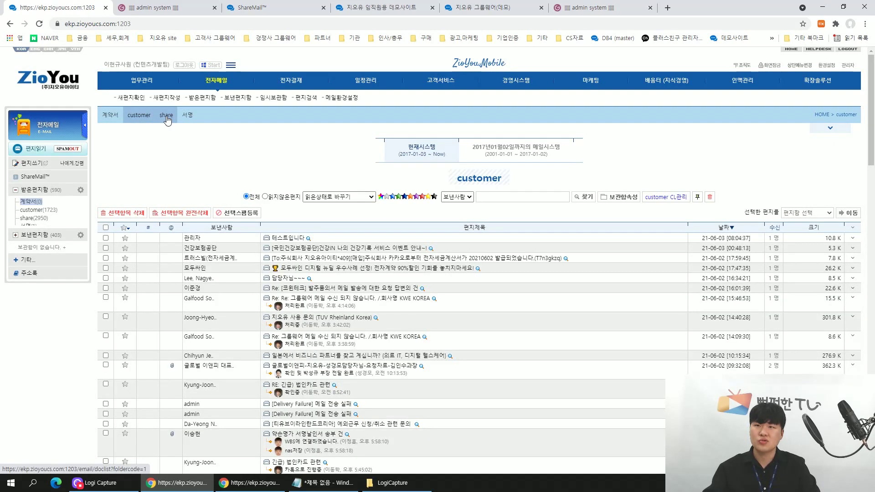
pyautogui.click(166, 115)
pyautogui.click(185, 118)
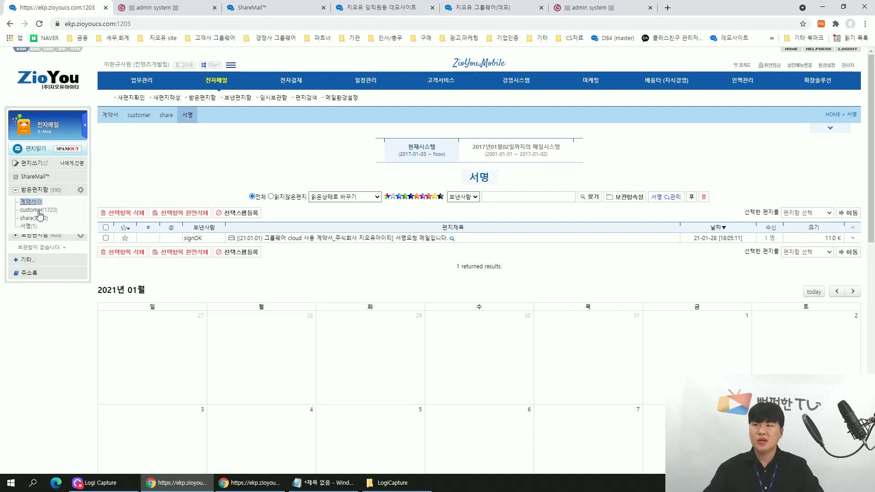
# Open mail settings (환경설정) to the 수신메일 자동분류 incoming-mail auto-sort rules.
pyautogui.click(26, 261)
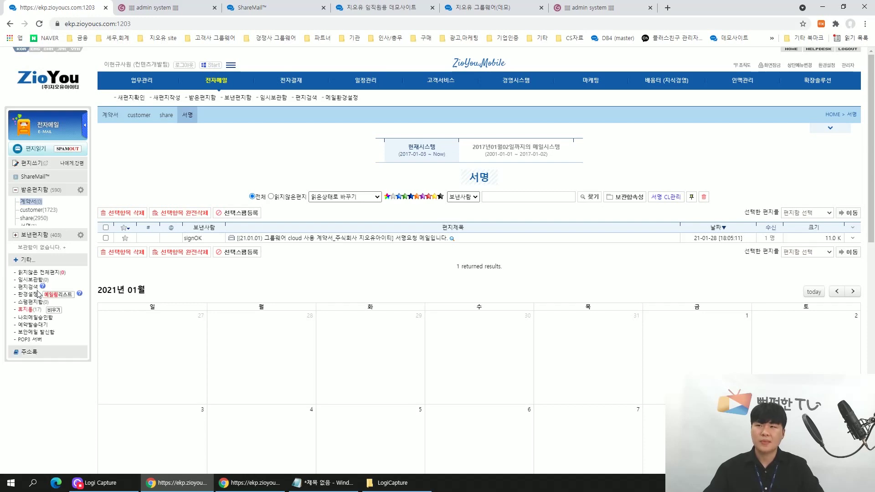
pyautogui.click(28, 295)
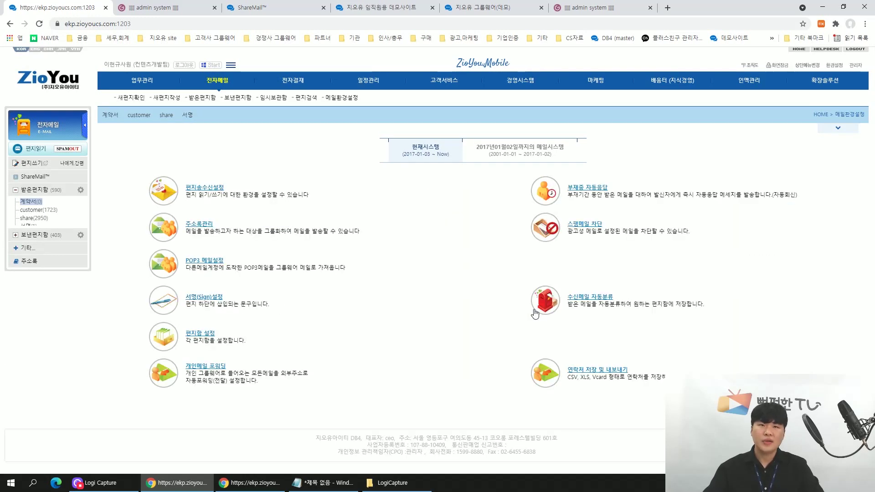
pyautogui.click(588, 304)
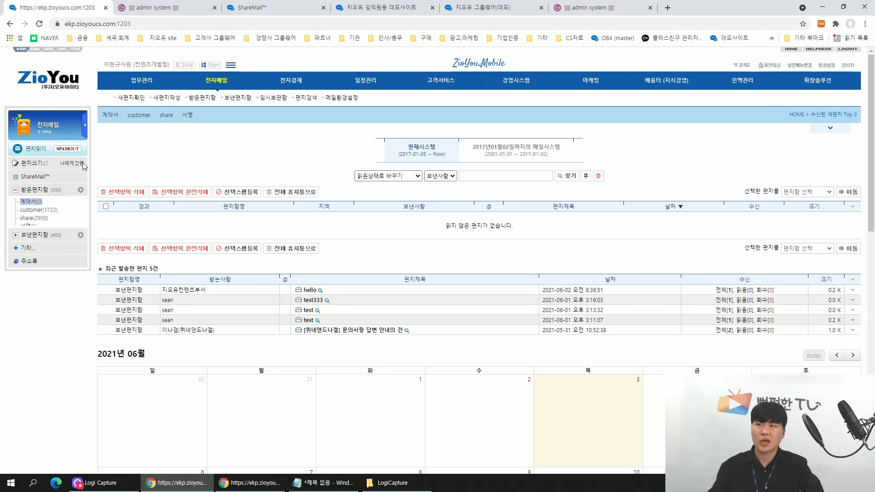
# Open the customer folder and highlight the processing and forwarding comments beneath its messages.
pyautogui.click(31, 211)
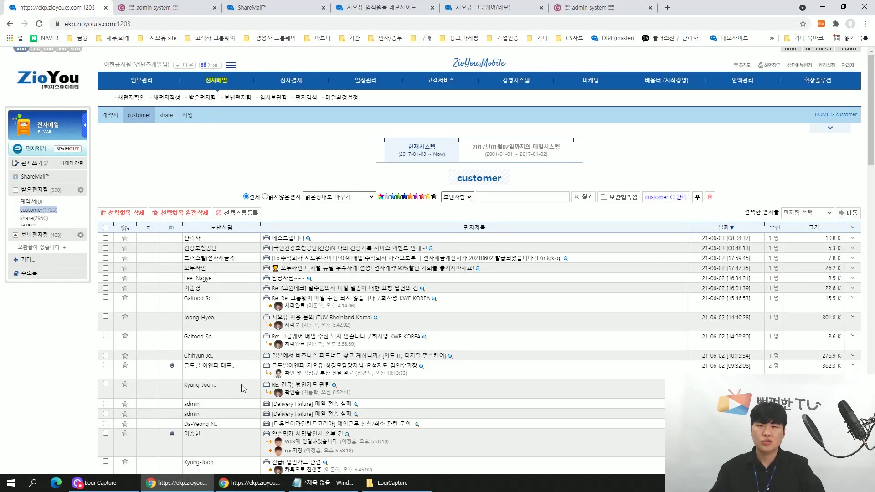
pyautogui.scroll(-4, 242, 388)
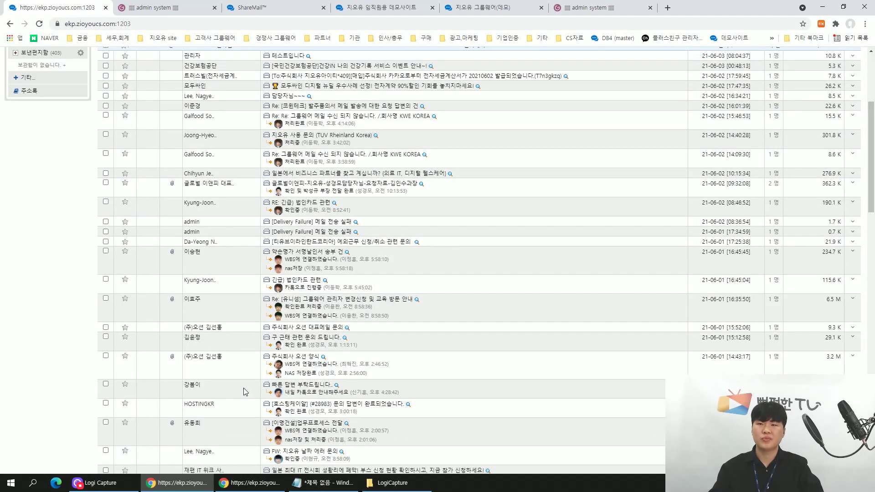
pyautogui.scroll(4, 244, 391)
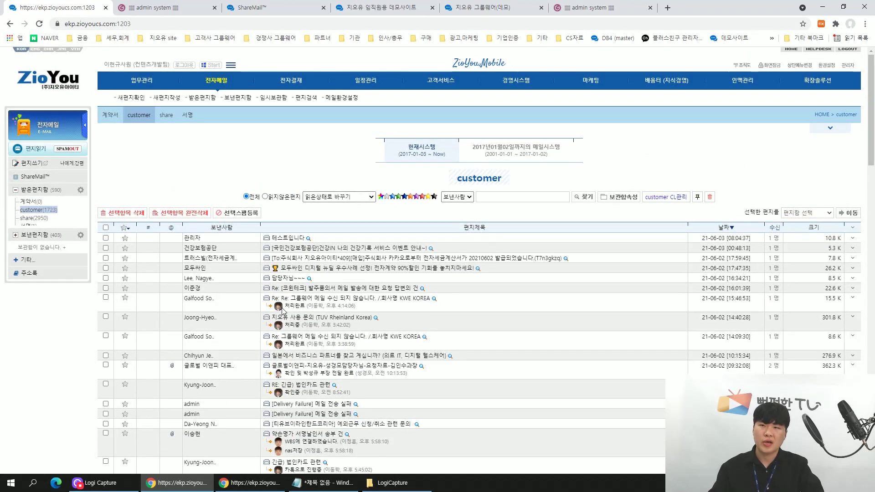
pyautogui.moveTo(285, 307); pyautogui.dragTo(294, 324)
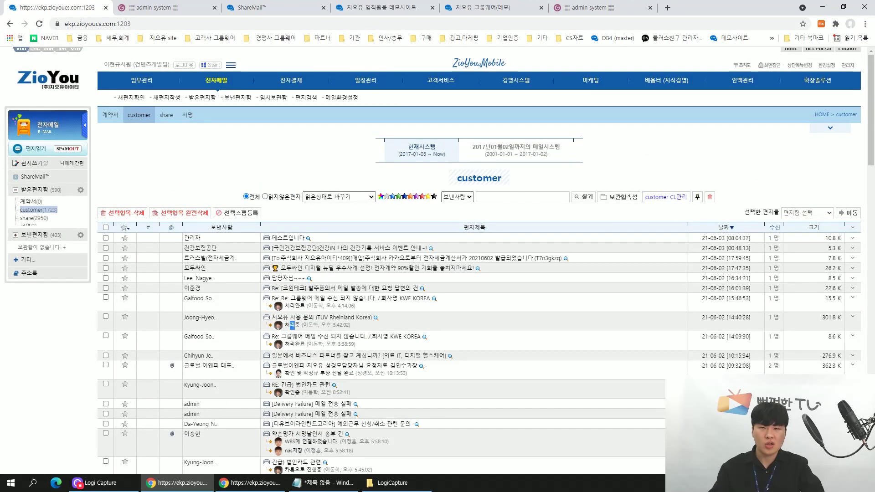
pyautogui.click(285, 372)
pyautogui.moveTo(284, 373); pyautogui.dragTo(351, 380)
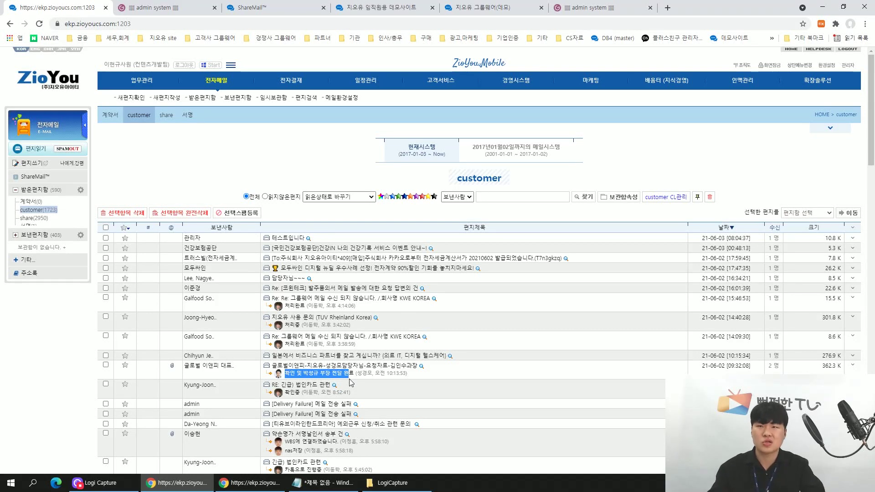
pyautogui.click(446, 381)
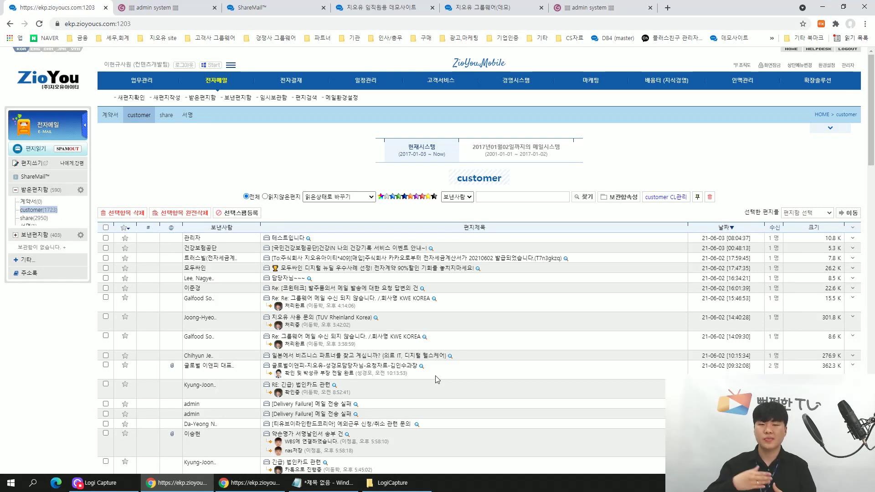
# Tag the 테스트입니다 mail with the shared tag 내용확인 및 진행중, then return to the customer list.
pyautogui.click(291, 241)
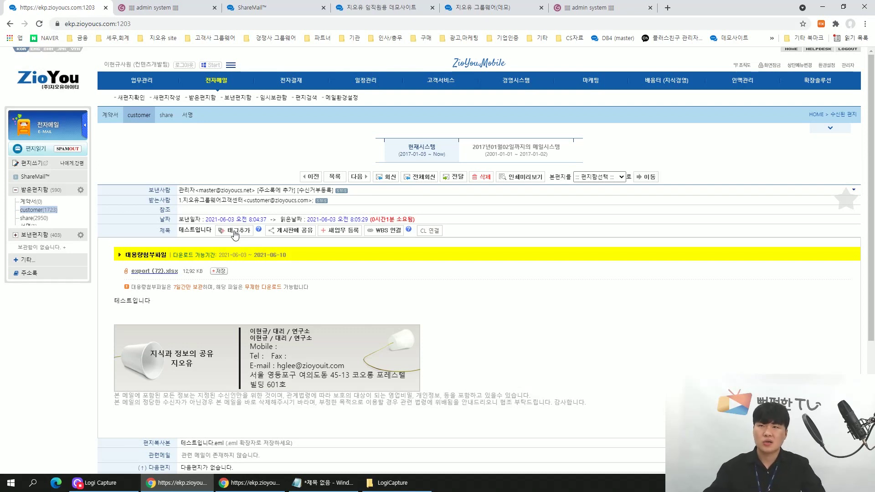
pyautogui.click(235, 233)
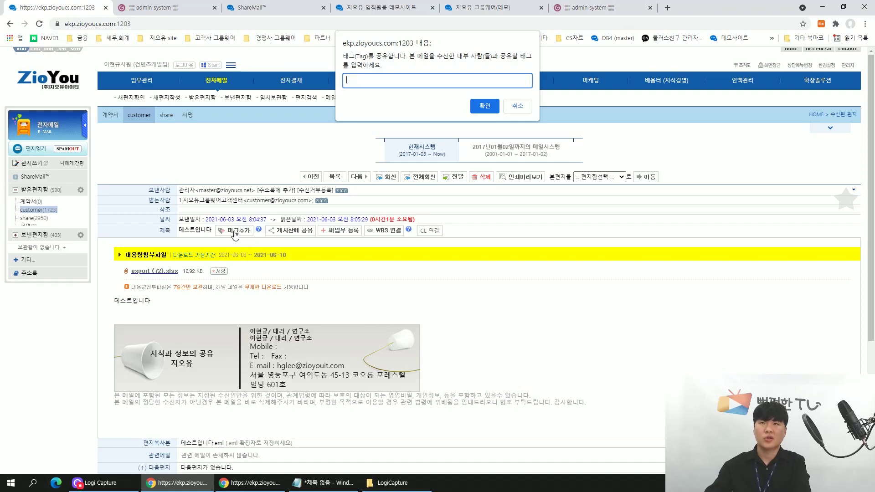
pyautogui.write('내용확')
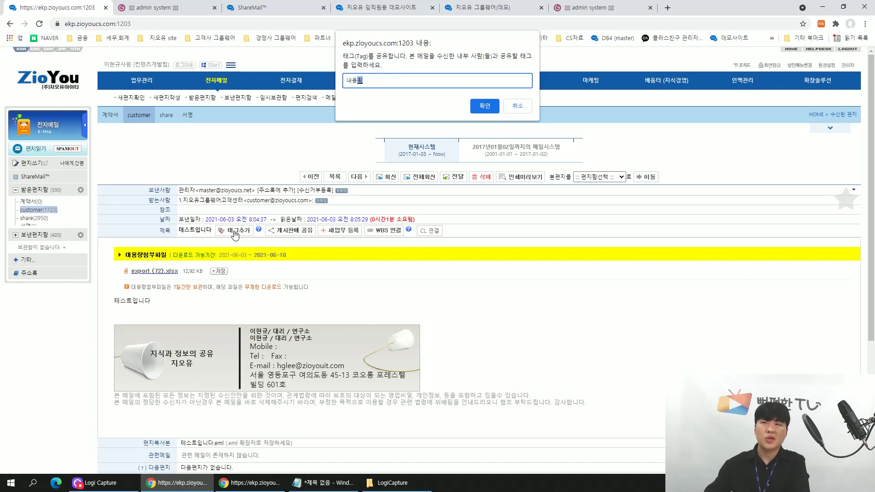
pyautogui.write('인 및 진행중')
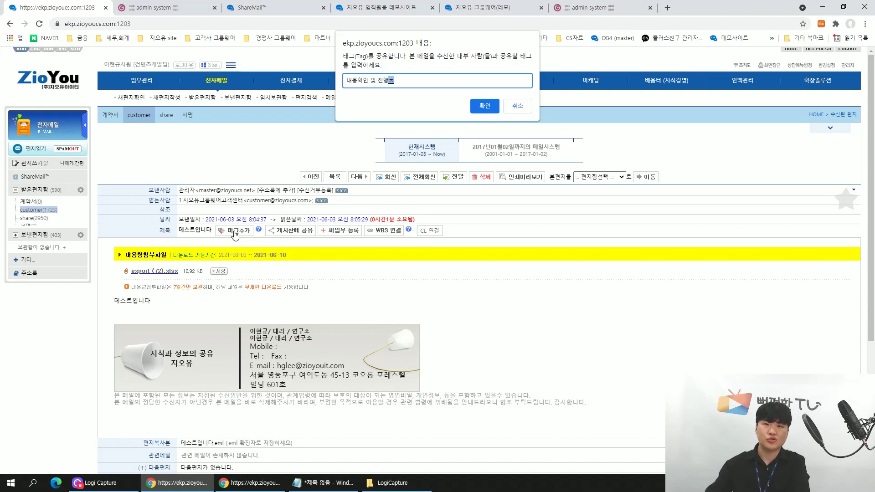
pyautogui.press('Return')
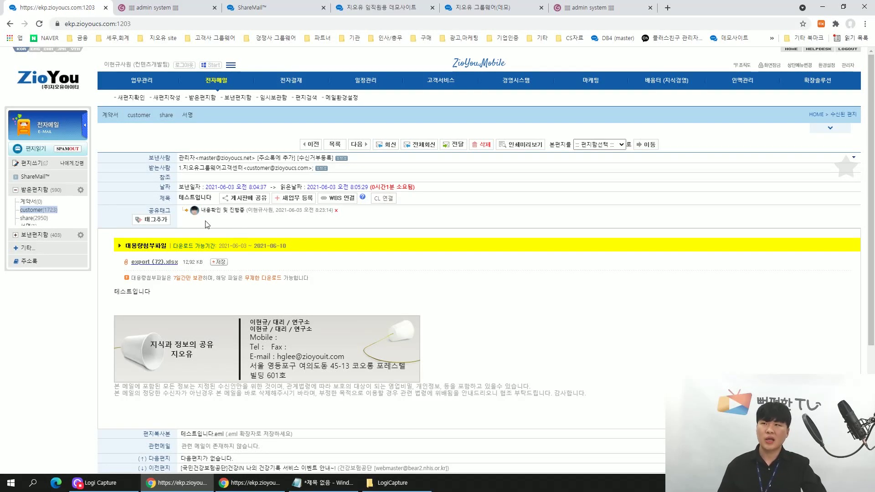
pyautogui.click(40, 211)
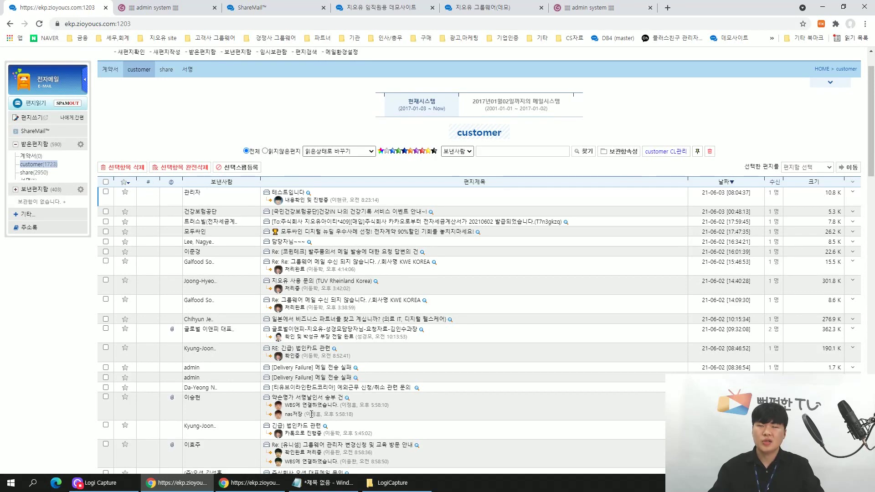
# Switch ShareMail to the second shared mailbox account.
pyautogui.scroll(-3, 300, 385)
pyautogui.scroll(-2, 299, 385)
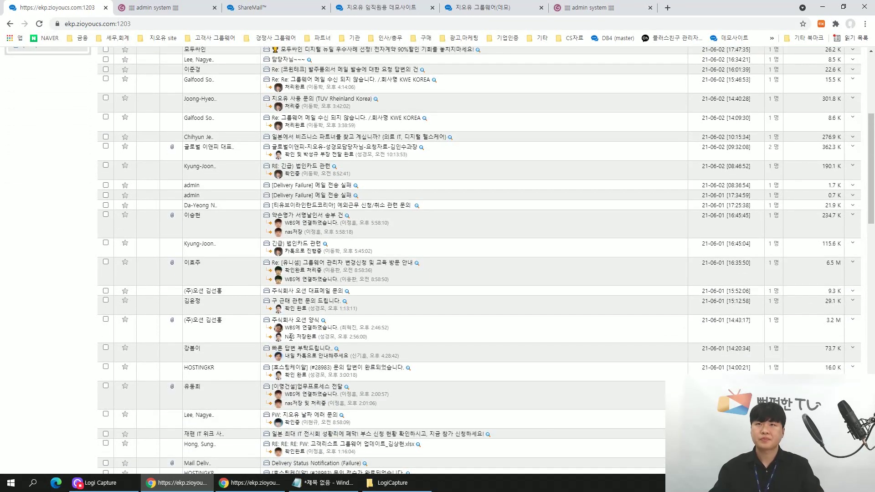
pyautogui.click(276, 6)
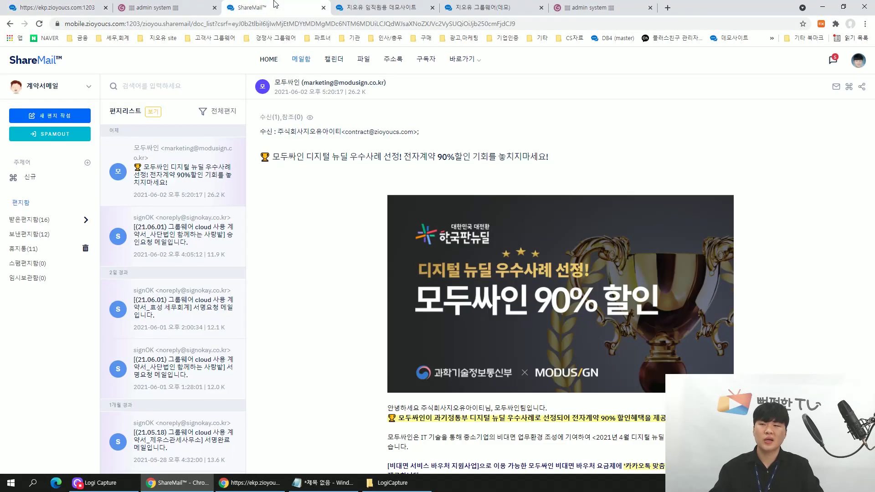
pyautogui.click(35, 84)
pyautogui.click(53, 126)
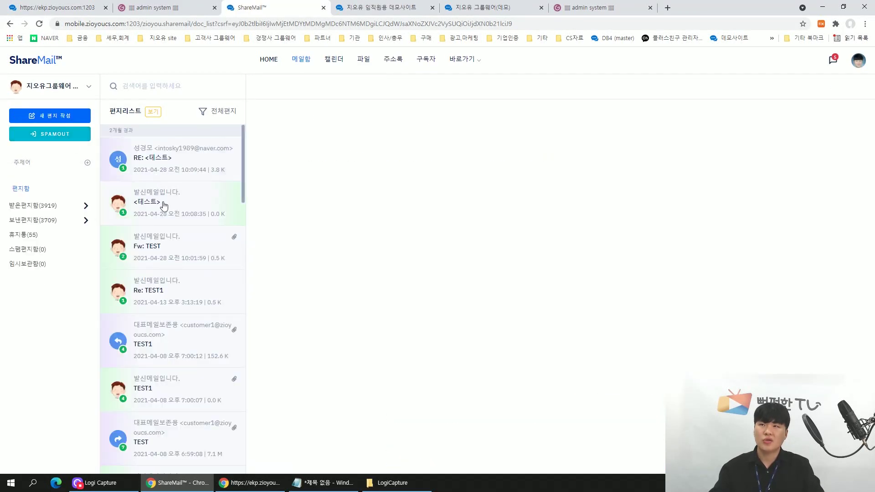
# Review the account's TEST mails and Fw: TEST's sharing options, then return to groupware.
pyautogui.click(164, 206)
pyautogui.click(172, 249)
pyautogui.click(172, 286)
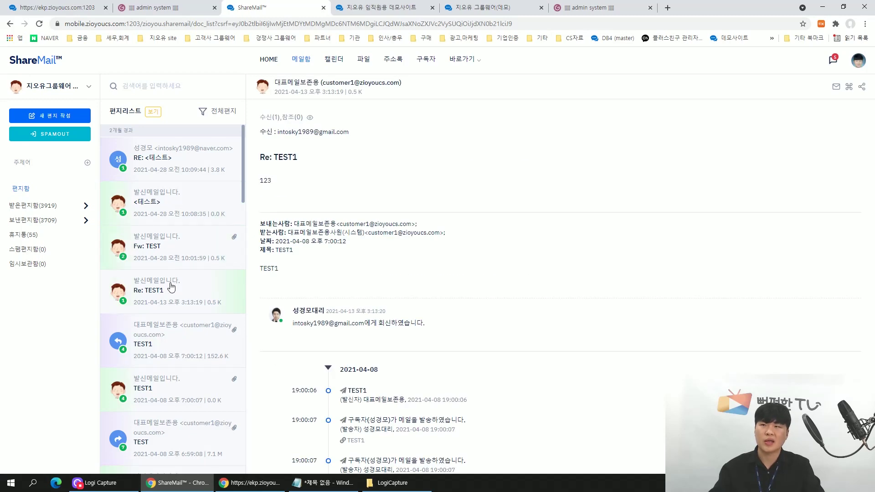
pyautogui.click(172, 257)
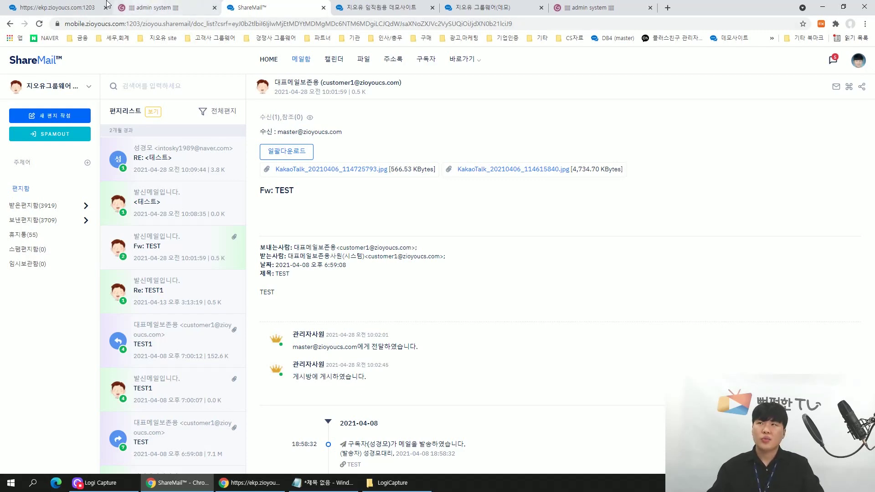
pyautogui.click(74, 2)
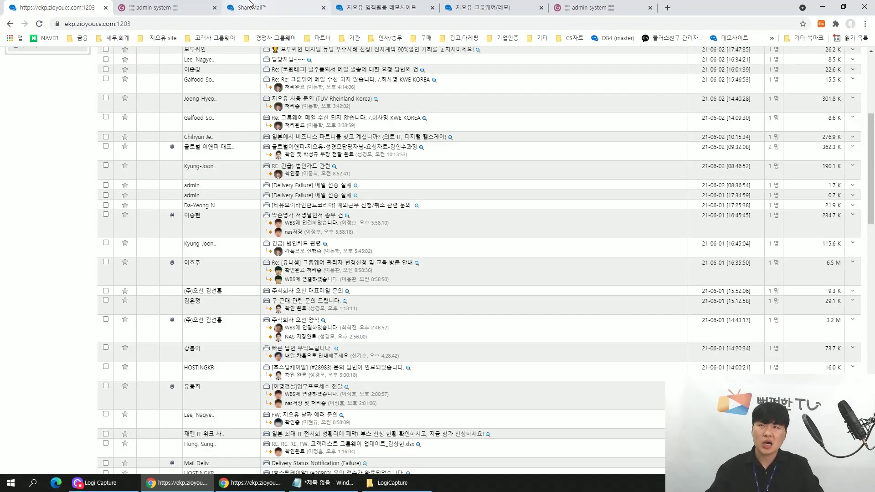
pyautogui.click(252, 8)
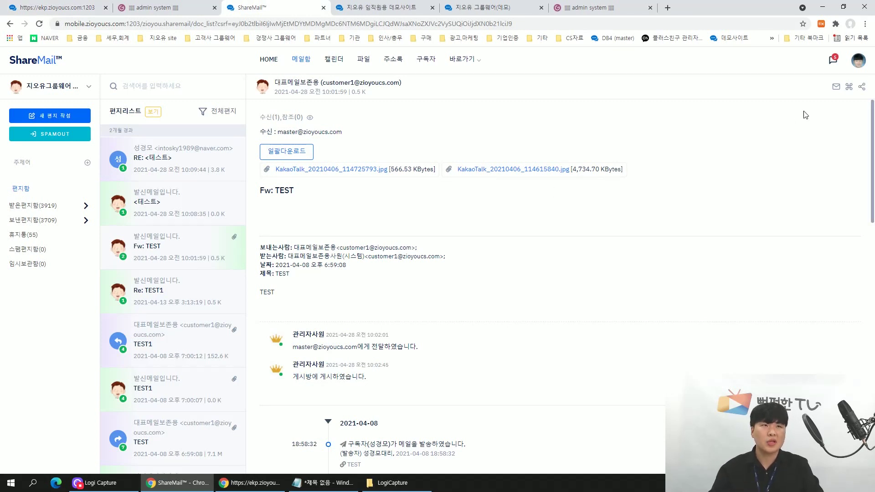
pyautogui.click(862, 90)
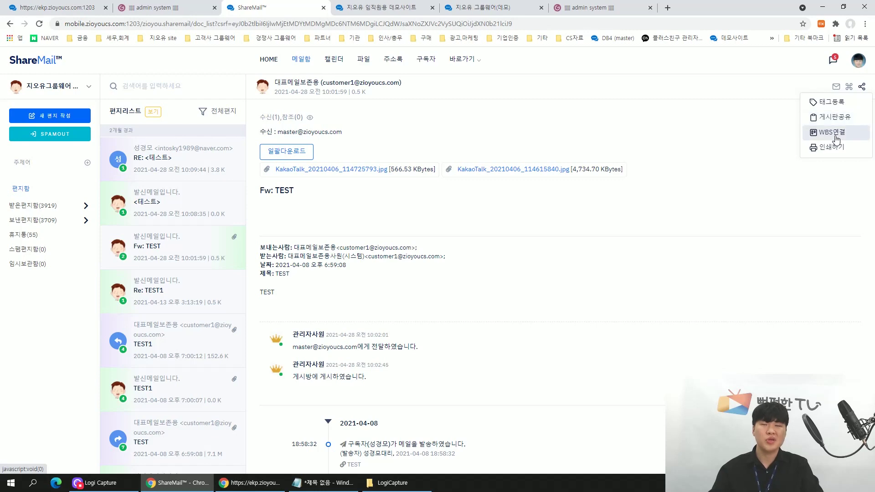
pyautogui.click(25, 6)
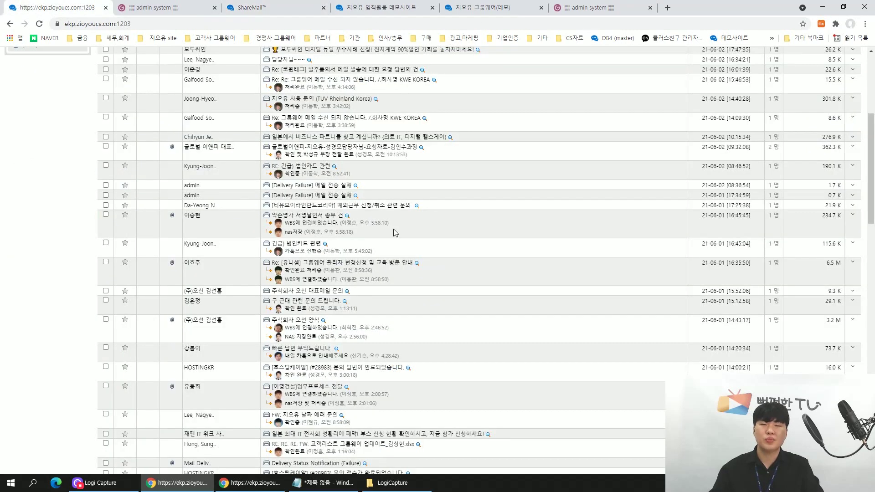
# Open the 테스트입니다 mail's 게시판에 공유 board list, centre it, and scroll through it.
pyautogui.scroll(5, 393, 229)
pyautogui.click(301, 240)
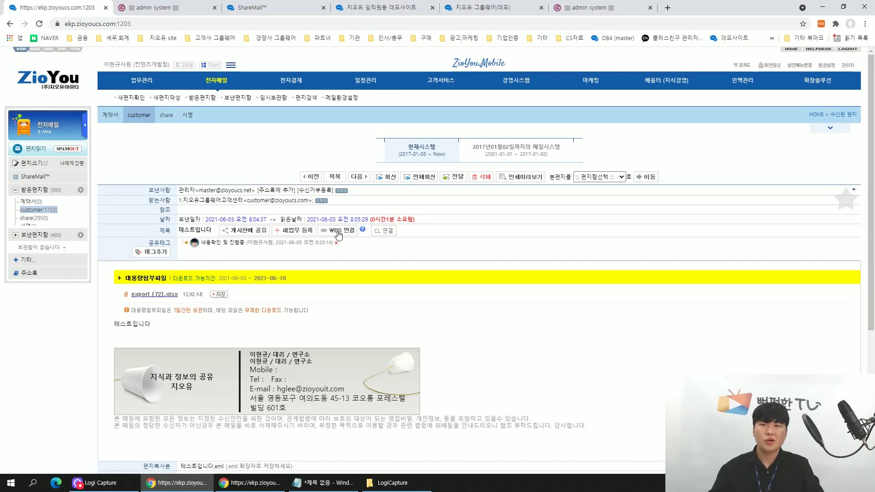
pyautogui.click(242, 231)
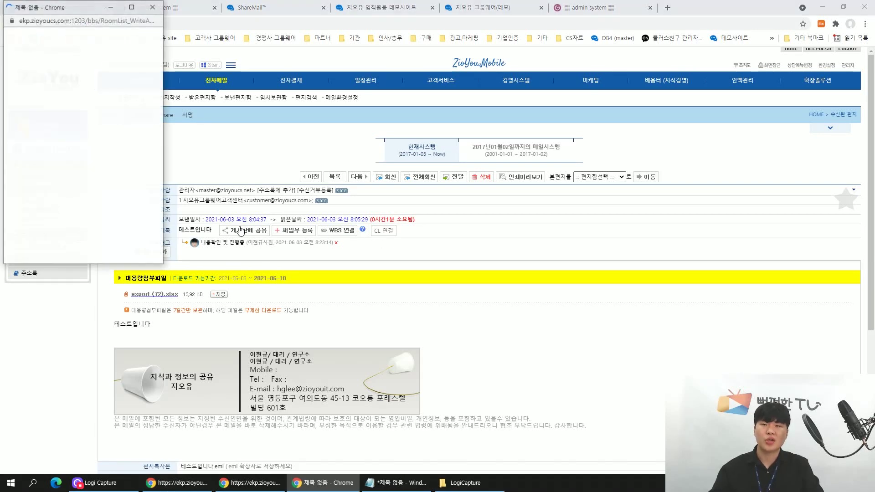
pyautogui.moveTo(90, 10); pyautogui.dragTo(350, 117)
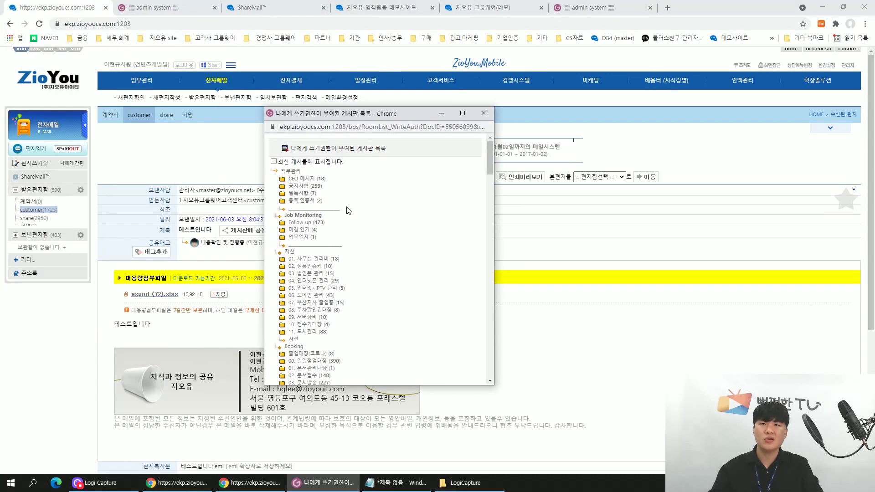
pyautogui.scroll(-10, 348, 216)
pyautogui.scroll(-10, 348, 216)
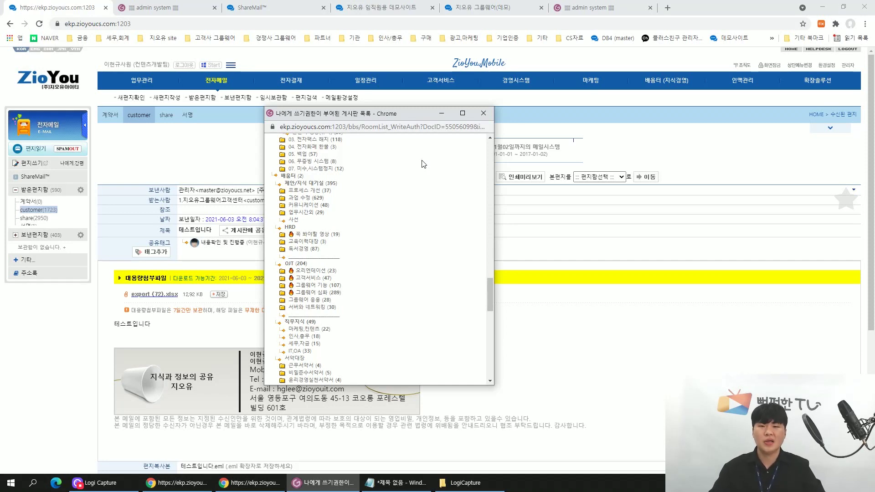
# Close the board list unshared and add a shared 처리완료 tag to the 테스트입니다 mail.
pyautogui.click(483, 113)
pyautogui.scroll(-5, 465, 210)
pyautogui.scroll(3, 468, 234)
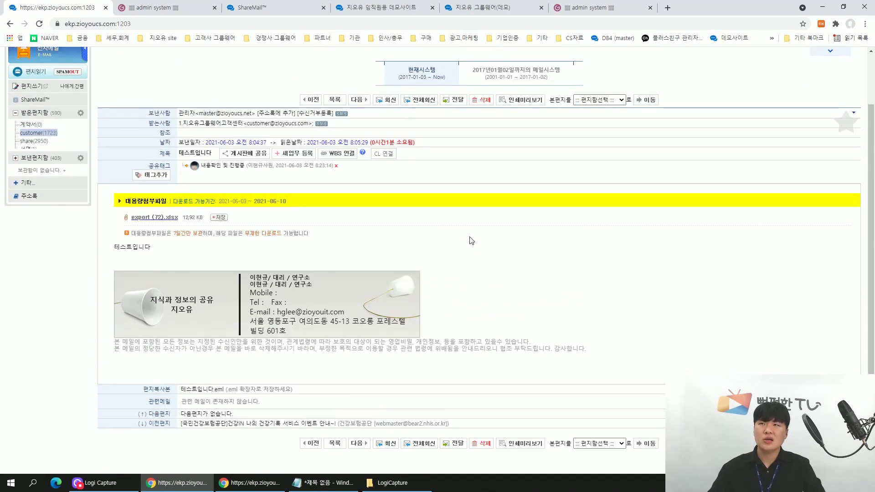
pyautogui.moveTo(206, 168); pyautogui.dragTo(246, 175)
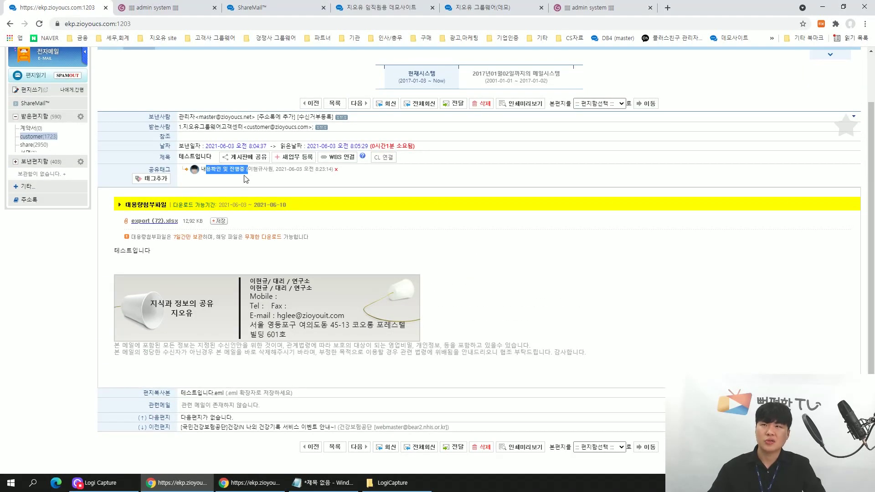
pyautogui.click(238, 178)
pyautogui.click(160, 184)
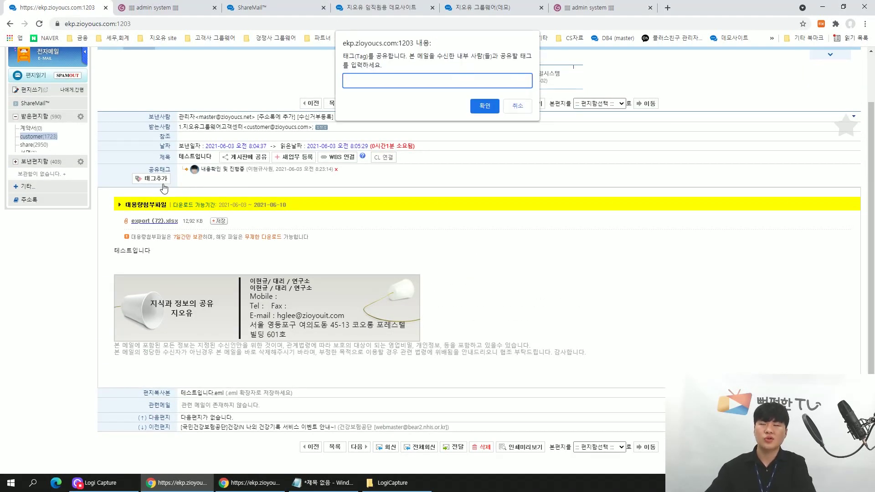
pyautogui.write('처리완료')
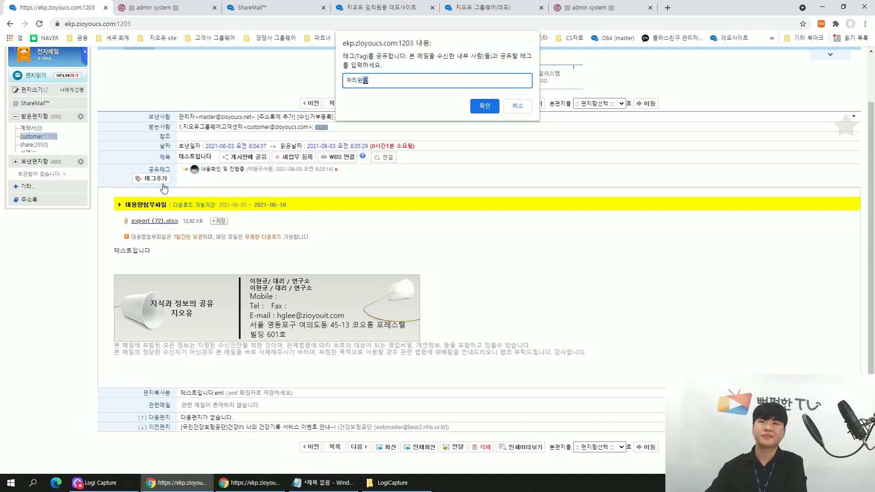
pyautogui.press('Return')
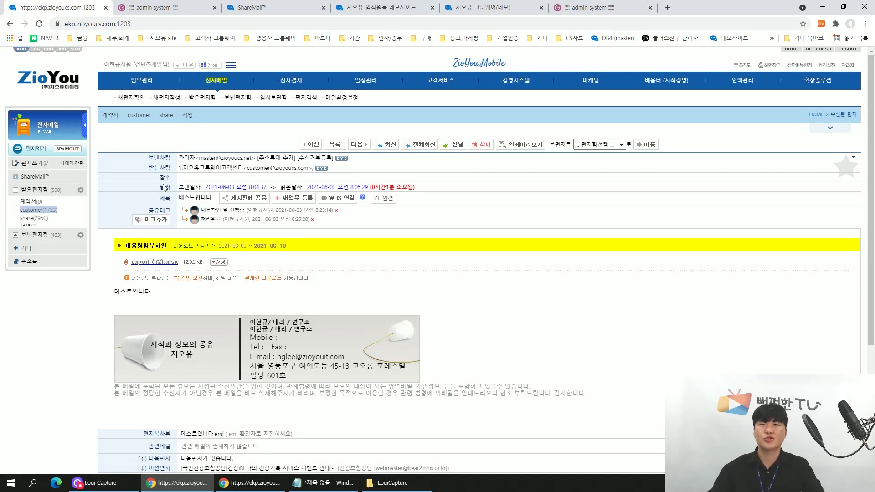
pyautogui.click(255, 7)
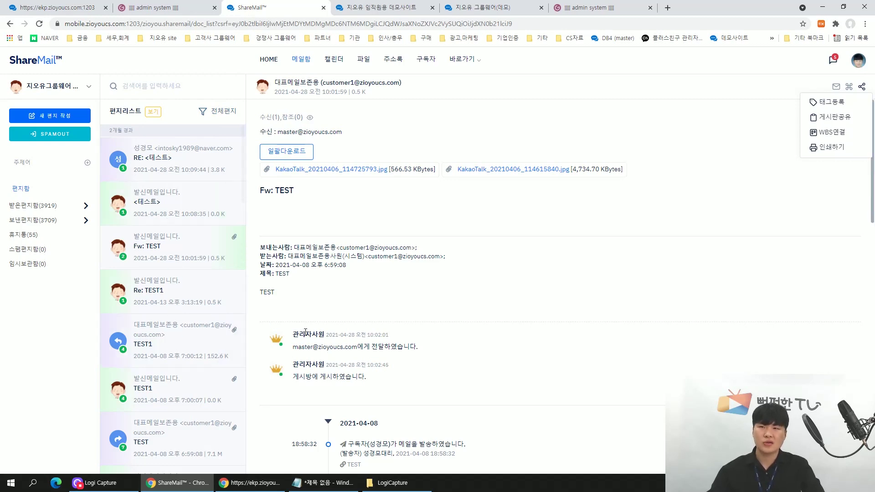
# Check the TEST1 mail's sharing history, then go back to the groupware portal home.
pyautogui.click(157, 404)
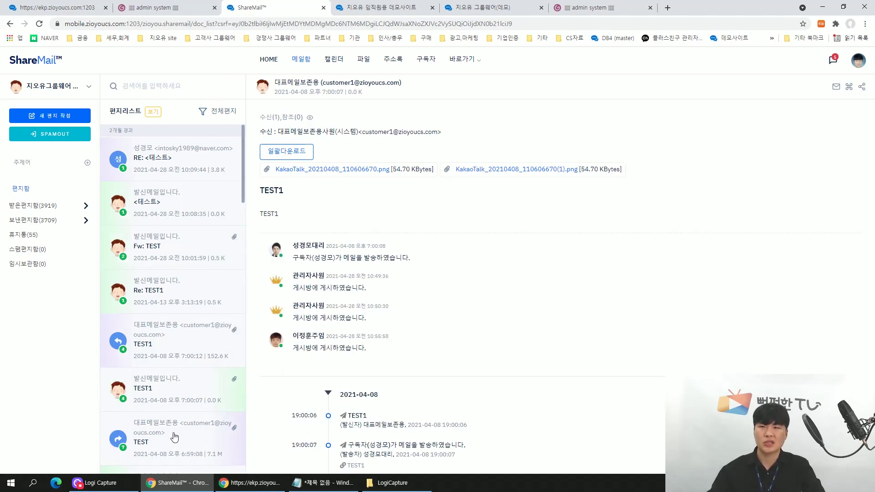
pyautogui.click(90, 7)
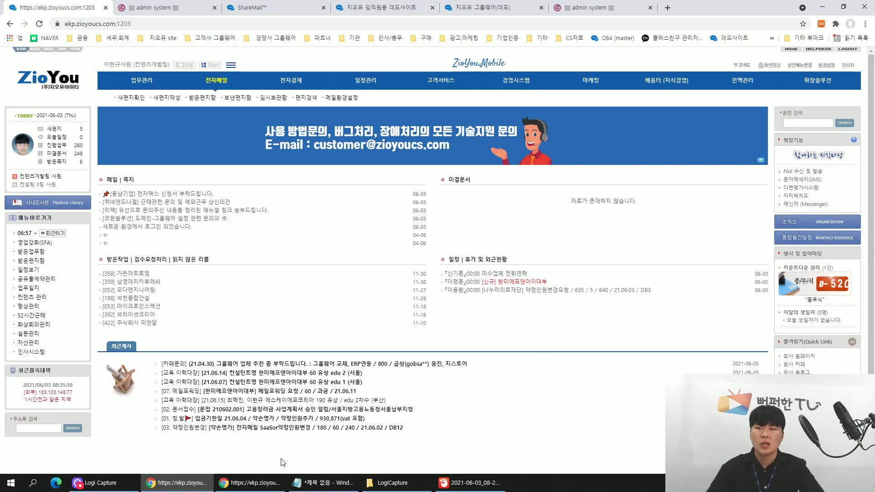
# Open 서명(Sign)설정 in the administrator's admin system to view the company signature settings.
pyautogui.click(250, 484)
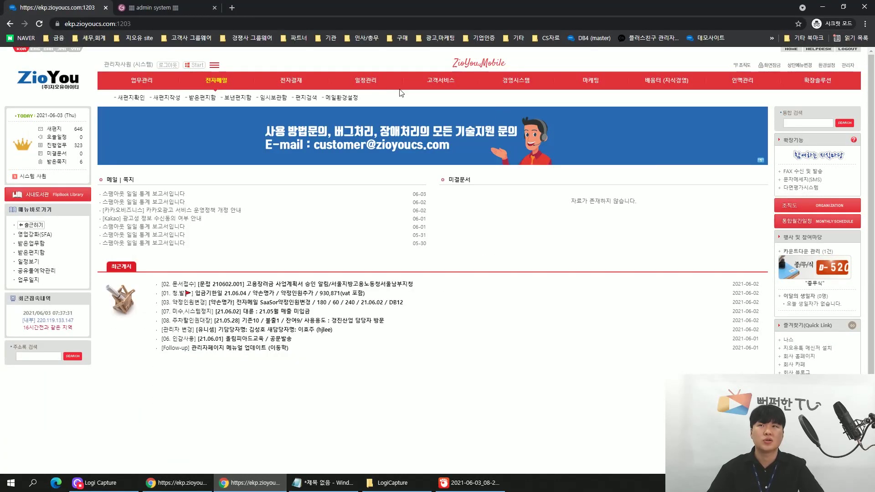
pyautogui.click(155, 7)
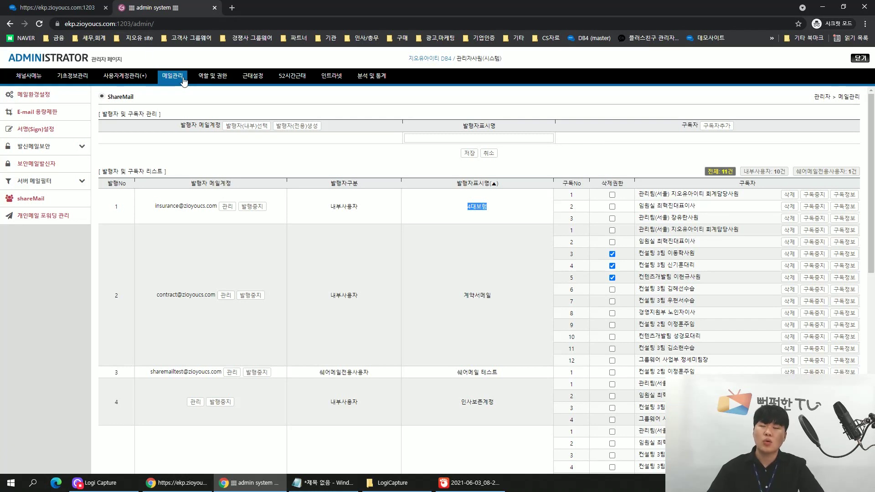
pyautogui.click(38, 131)
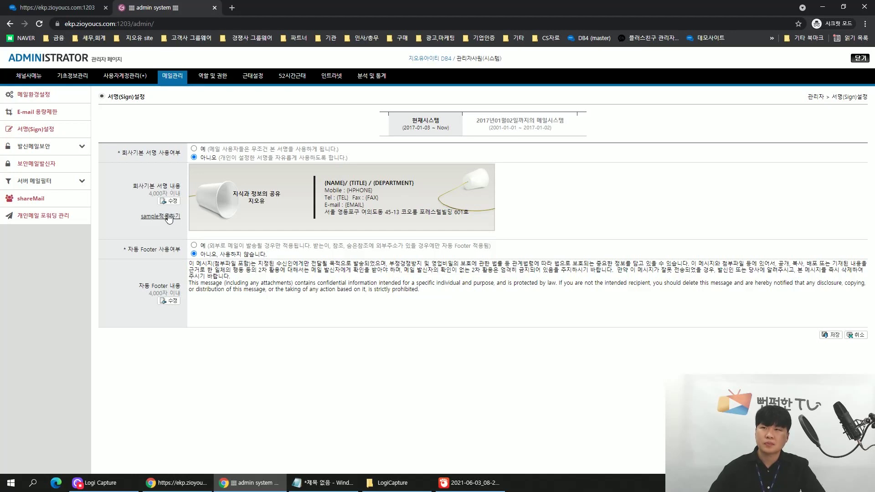
# Edit the contact details in the company default signature template with {NAME}, {TITLE}, {DEPARTMENT} placeholders, then save it.
pyautogui.click(169, 201)
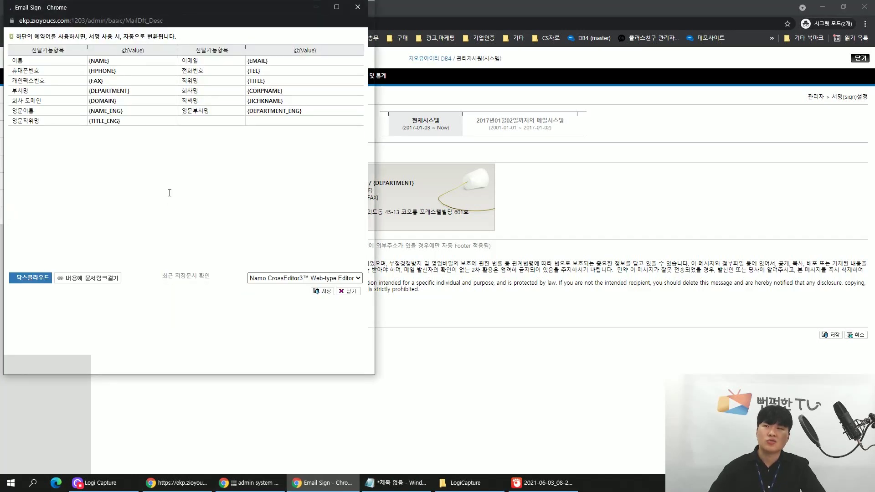
pyautogui.moveTo(162, 13)
pyautogui.mouseDown()
pyautogui.moveTo(330, 80)
pyautogui.moveTo(387, 87)
pyautogui.mouseUp()
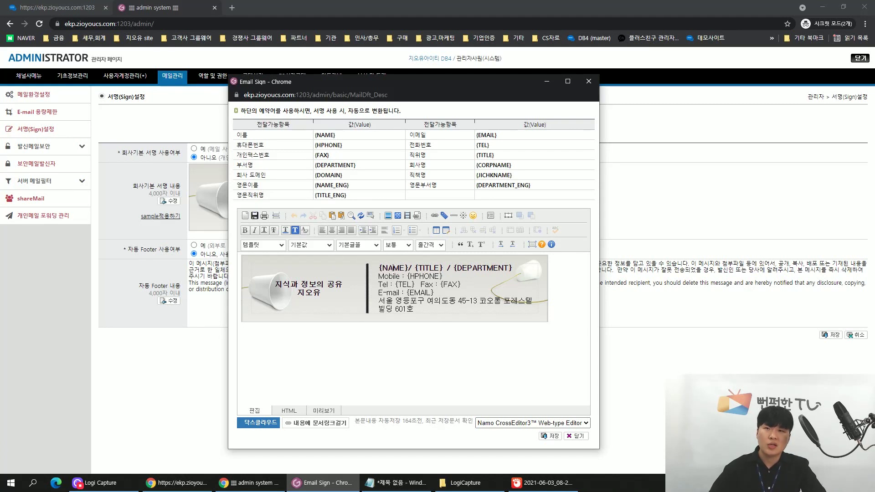
pyautogui.moveTo(392, 269); pyautogui.dragTo(478, 273)
pyautogui.click(478, 272)
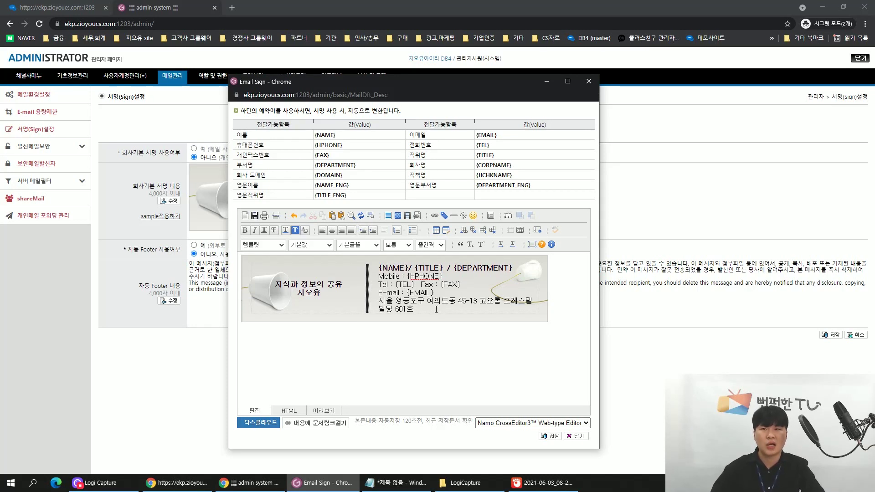
pyautogui.click(549, 438)
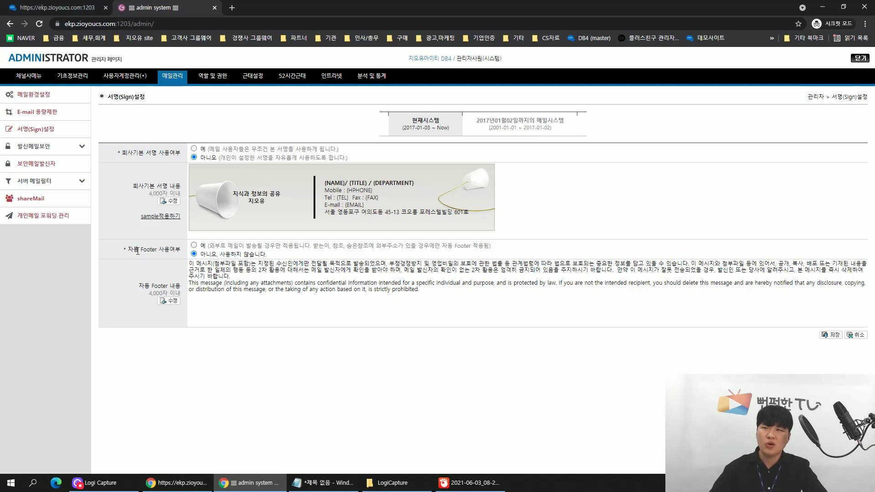
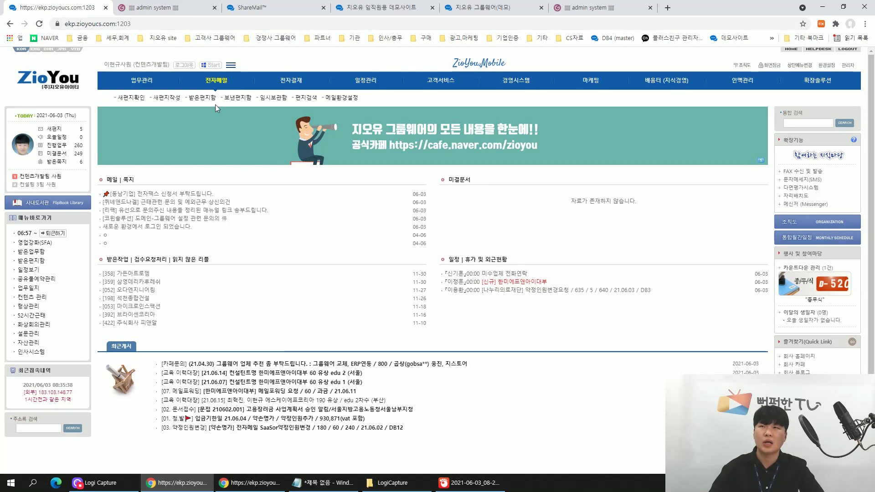
# Go to 전자메일 > 기타 > 환경설정 and open 서명(Sign)설정 to see the saved signatures.
pyautogui.click(217, 81)
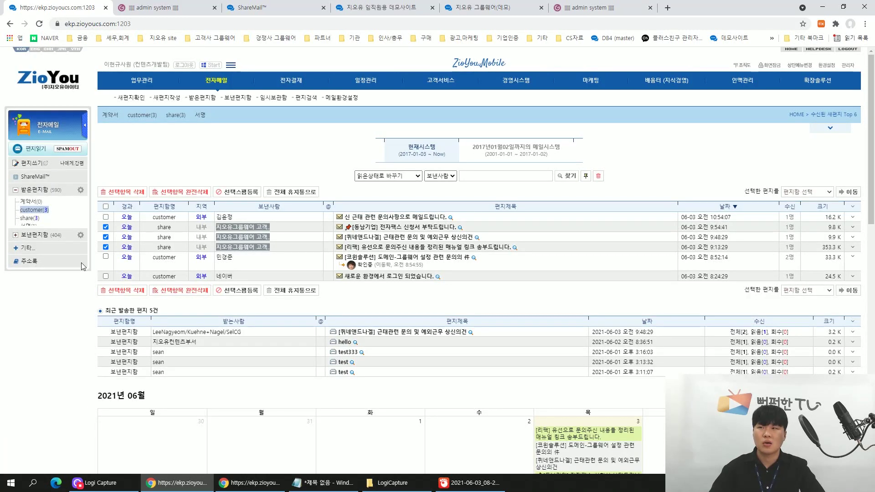
pyautogui.click(25, 252)
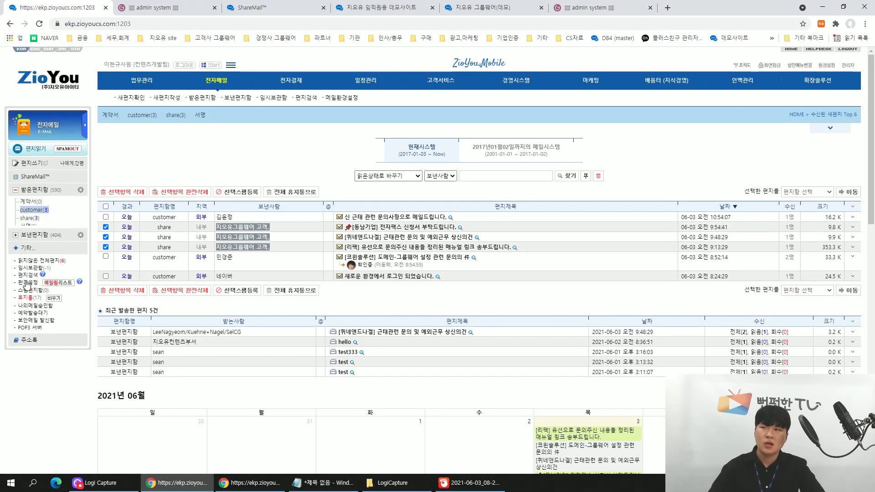
pyautogui.click(28, 286)
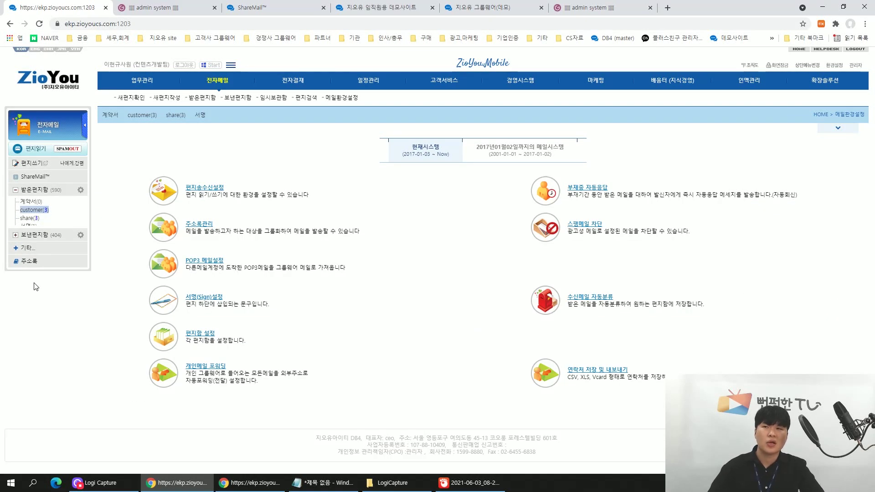
pyautogui.click(198, 300)
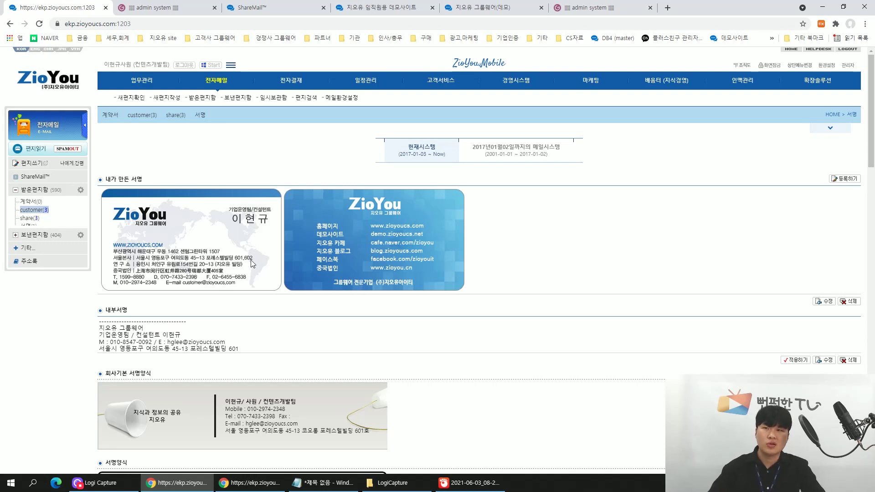
pyautogui.click(848, 179)
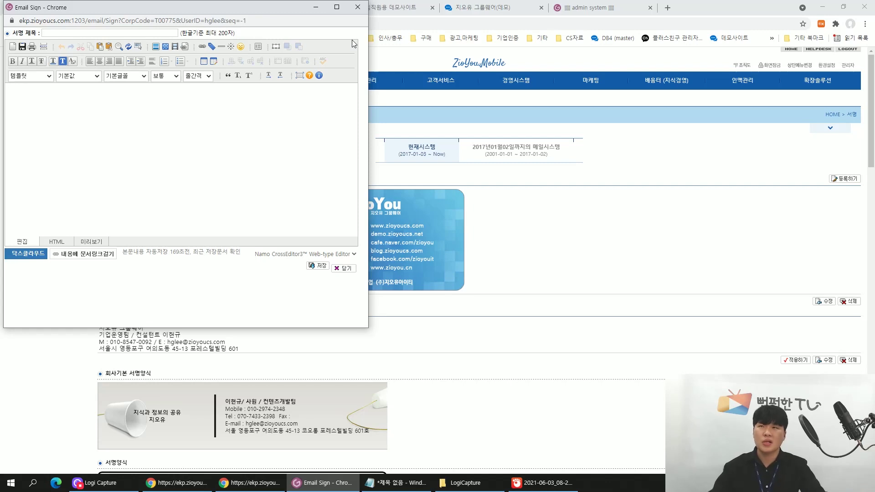
pyautogui.click(358, 7)
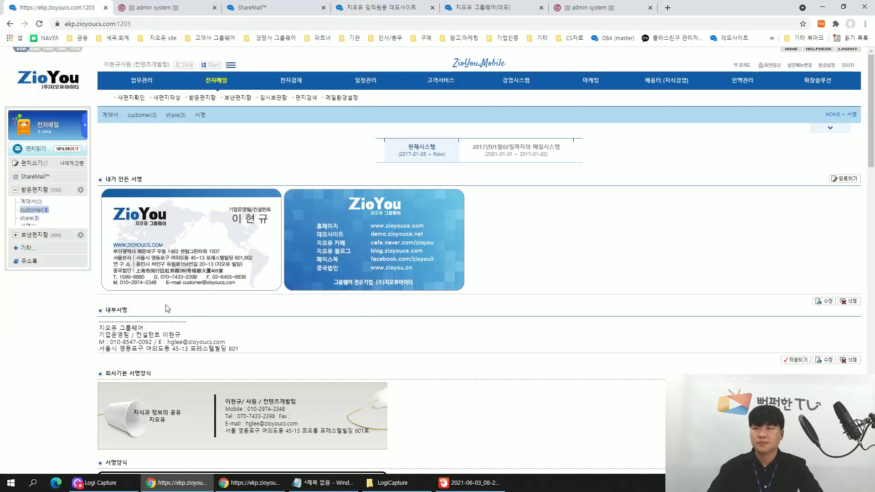
pyautogui.scroll(-1, 124, 343)
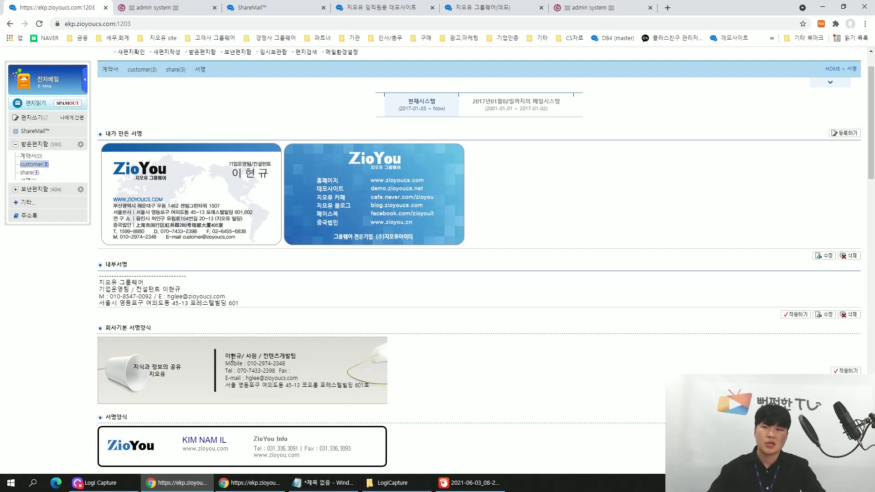
pyautogui.moveTo(226, 355)
pyautogui.mouseDown()
pyautogui.moveTo(290, 356)
pyautogui.moveTo(292, 365)
pyautogui.mouseUp()
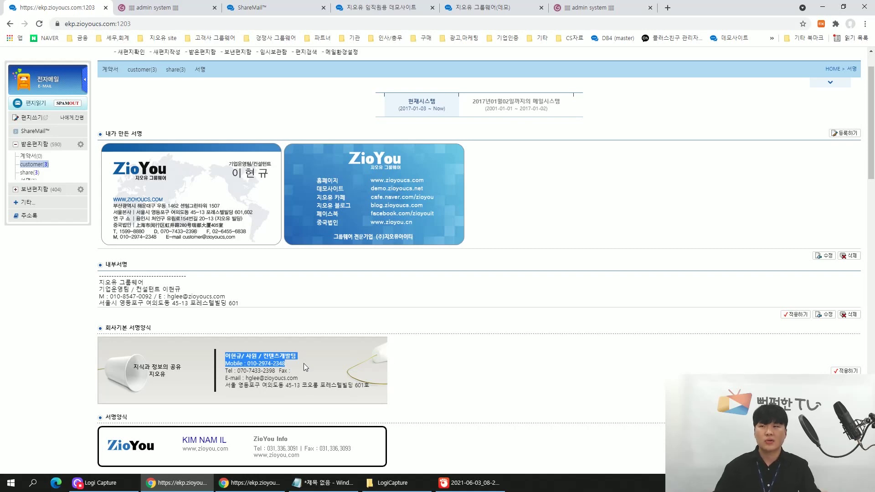
pyautogui.click(432, 372)
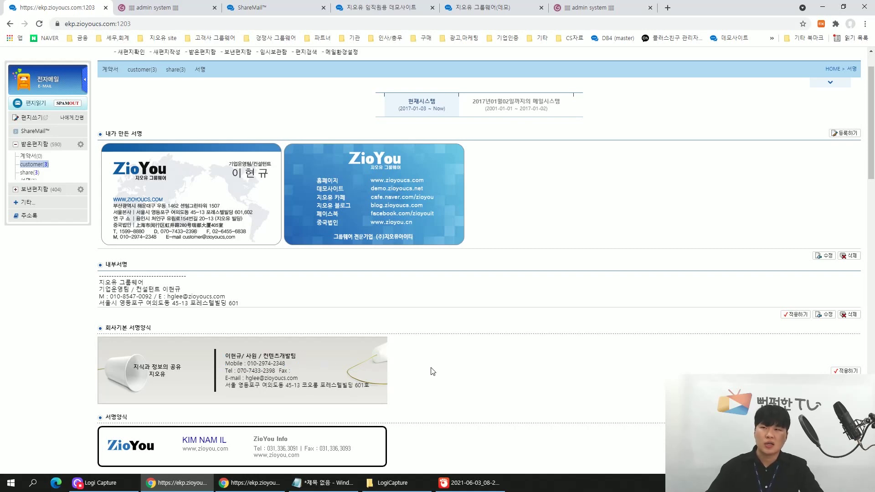
pyautogui.scroll(-3, 433, 372)
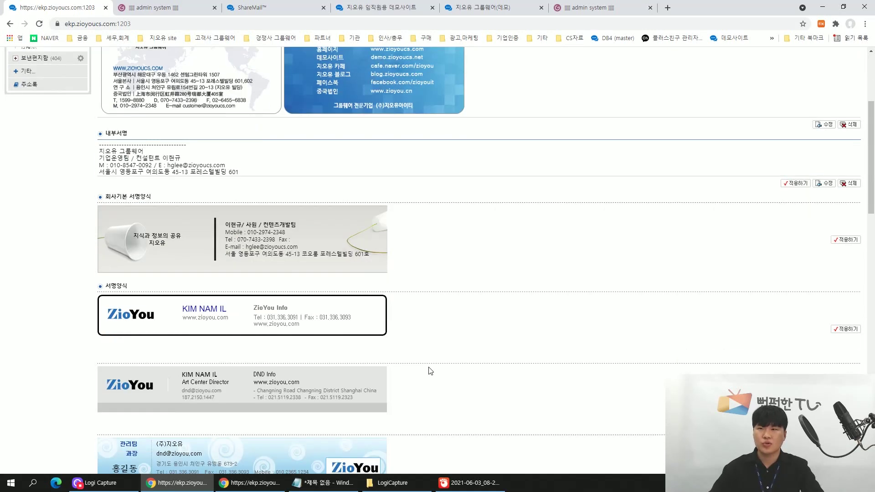
pyautogui.scroll(2, 430, 370)
pyautogui.scroll(-4, 431, 370)
pyautogui.scroll(6, 430, 369)
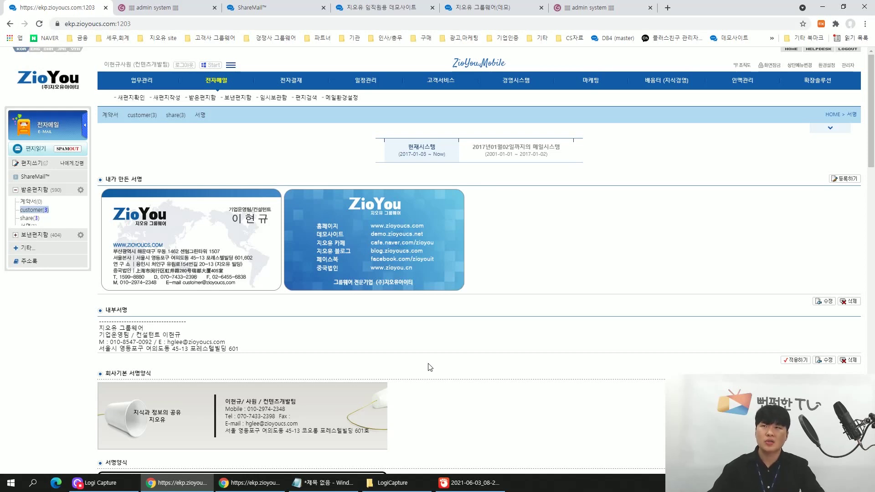
# Check the 기본서명 signature choices in a new message, then open the mail 환경설정 page.
pyautogui.click(212, 82)
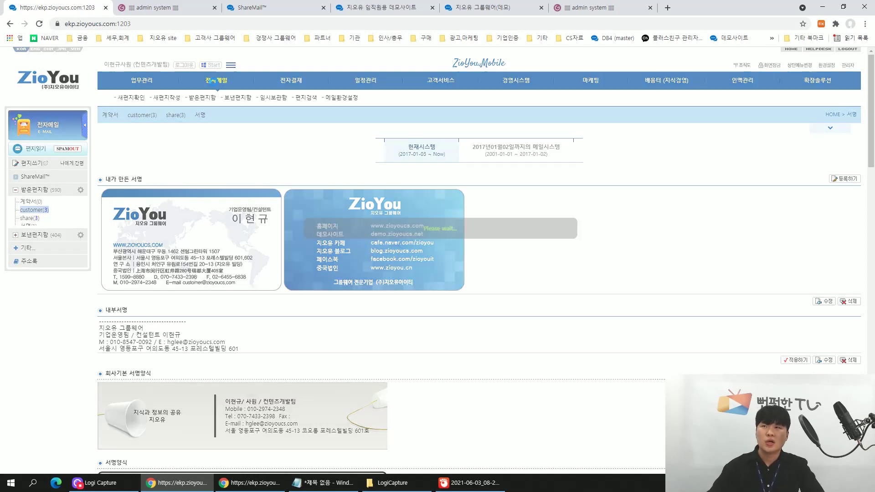
pyautogui.click(27, 163)
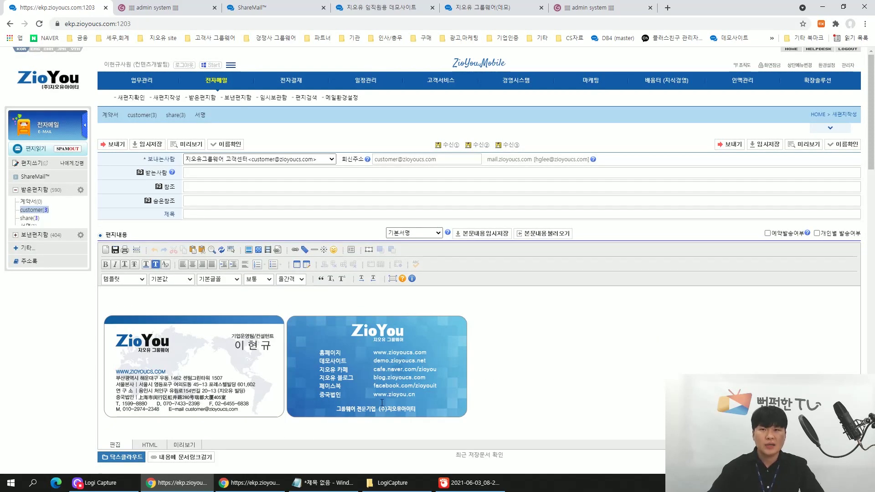
pyautogui.click(425, 233)
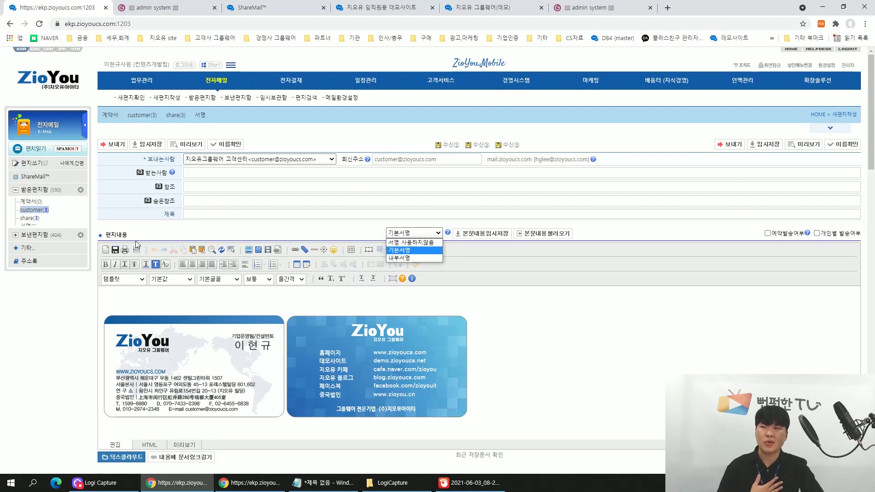
pyautogui.click(25, 248)
pyautogui.click(31, 284)
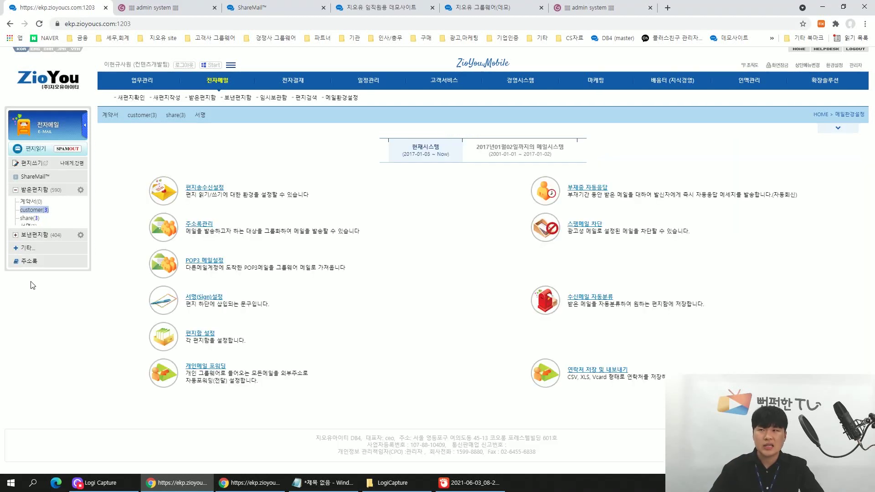
# In 서명(Sign)설정, apply the 내부서명 text signature as the default and confirm.
pyautogui.click(215, 298)
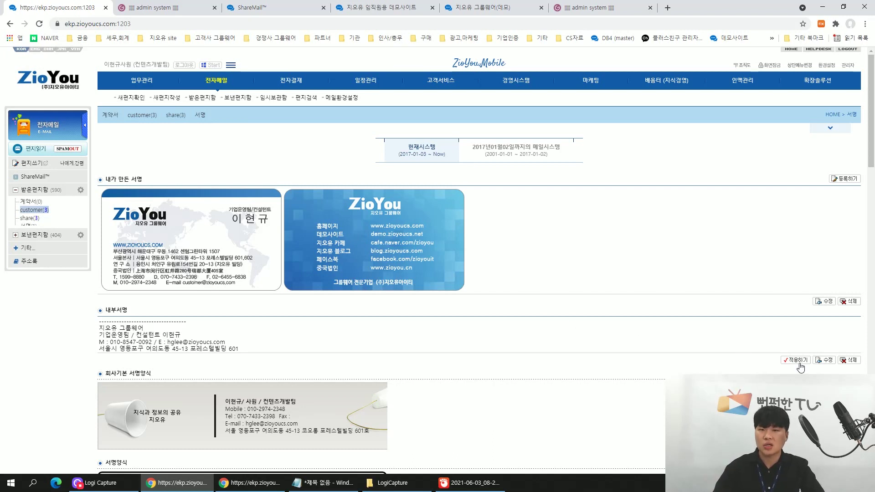
pyautogui.click(798, 360)
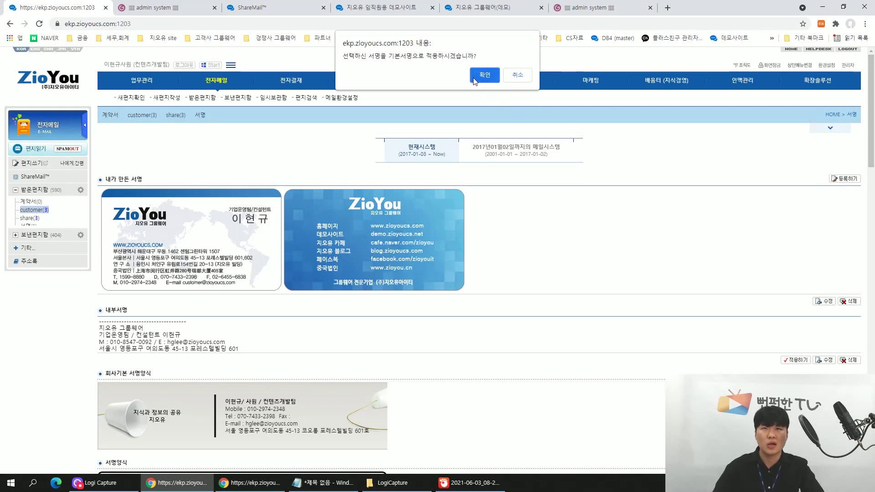
pyautogui.click(484, 74)
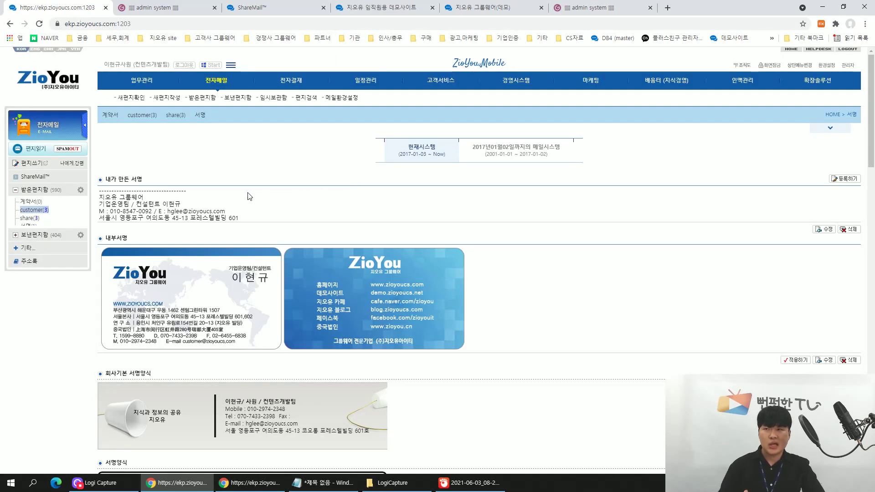
# Start a new message and confirm the internal signature is inserted, keeping 기본서명 selected.
pyautogui.click(36, 170)
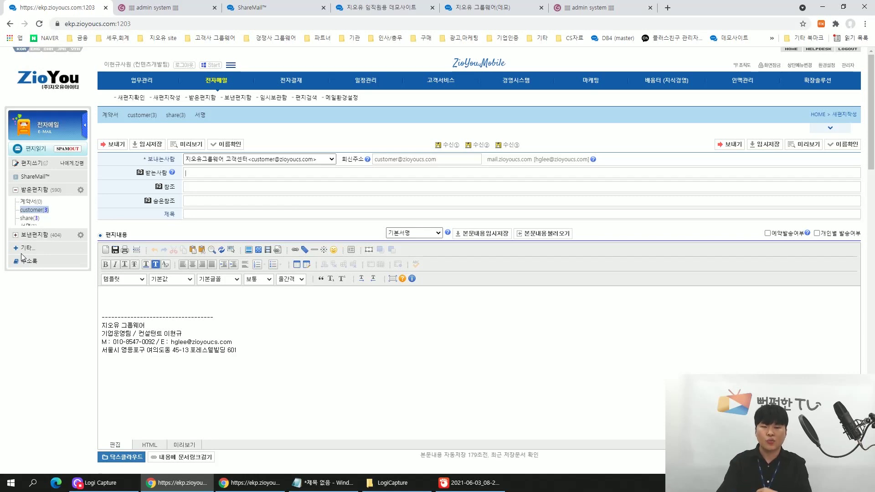
pyautogui.click(432, 233)
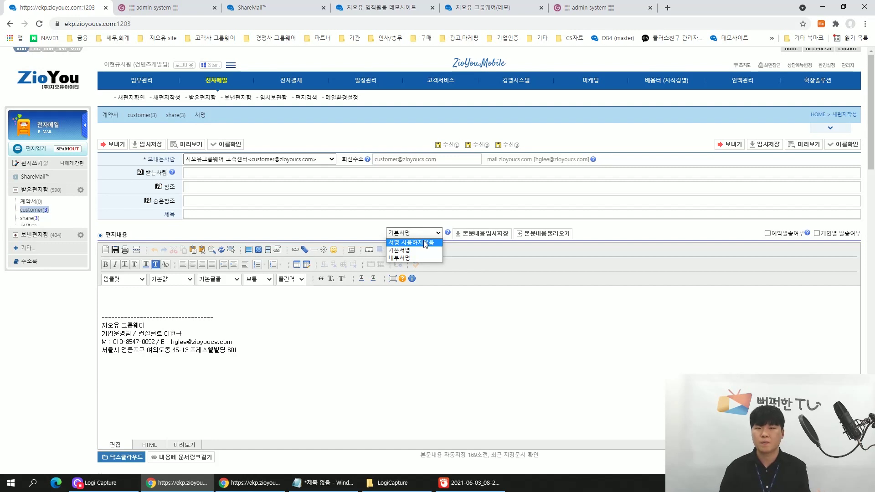
pyautogui.click(291, 316)
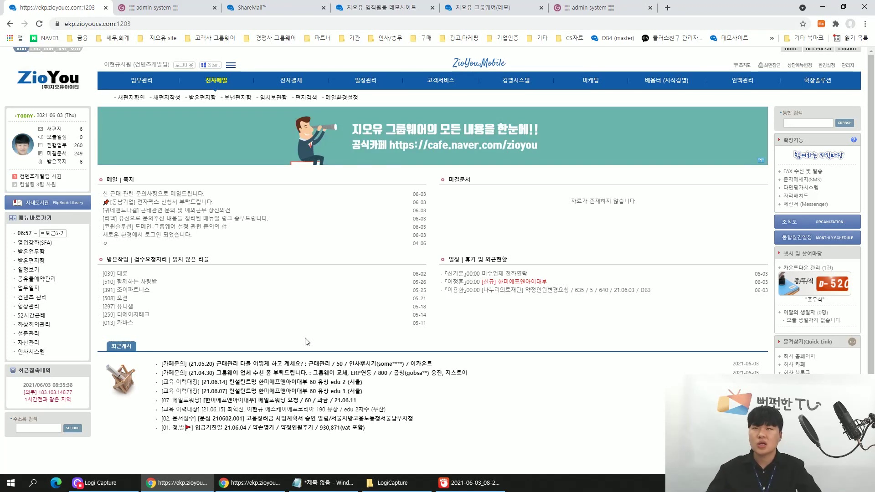
# Open 스팸편지함 from the 기타 list under 전자메일, showing 0 messages.
pyautogui.click(218, 81)
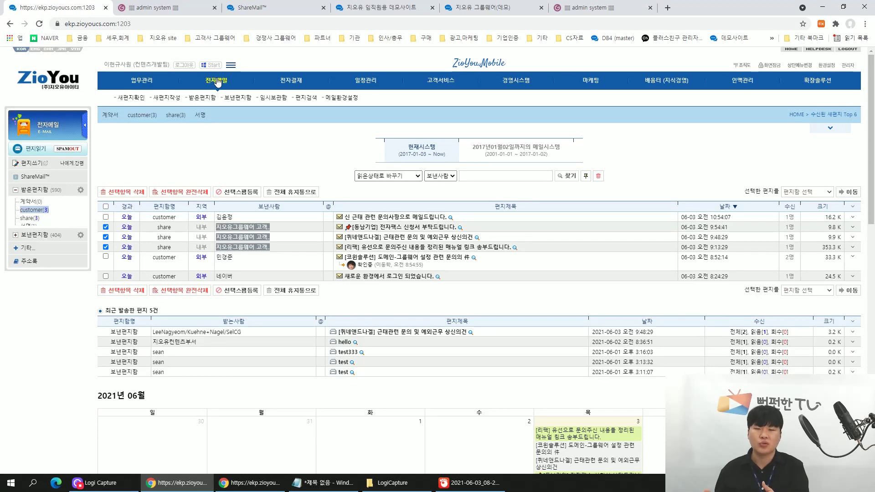
pyautogui.click(26, 249)
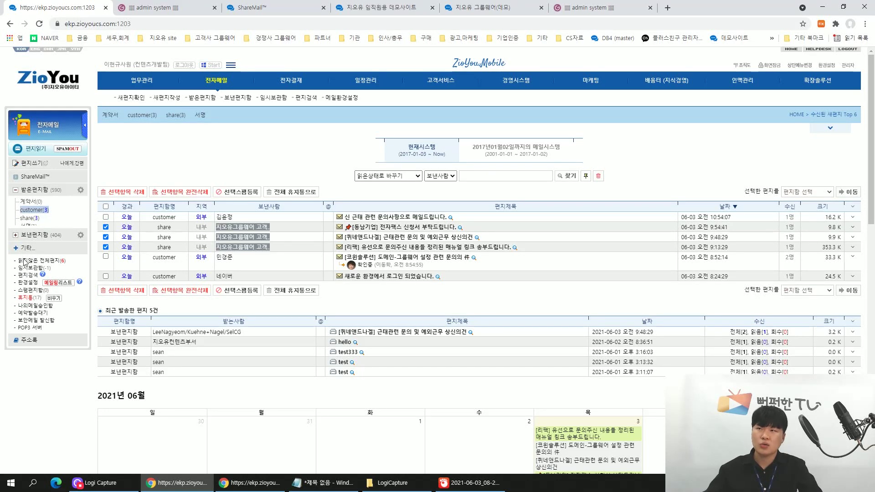
pyautogui.click(25, 290)
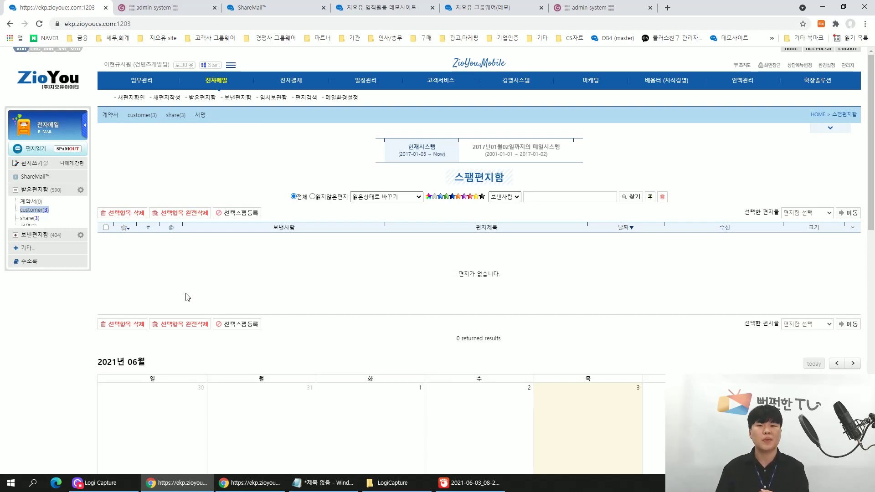
# Look over the spam-blocking keyword settings in 환경설정, then go to the SPAMOUT service page.
pyautogui.click(24, 251)
pyautogui.click(28, 283)
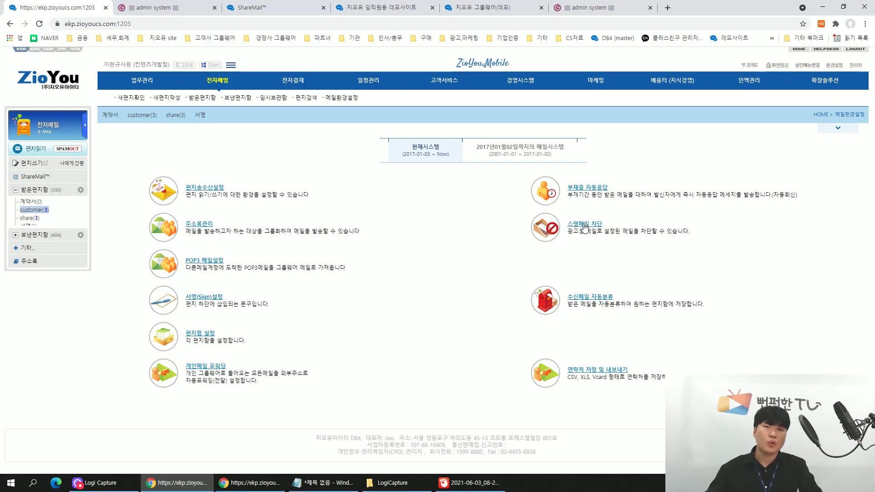
pyautogui.click(585, 227)
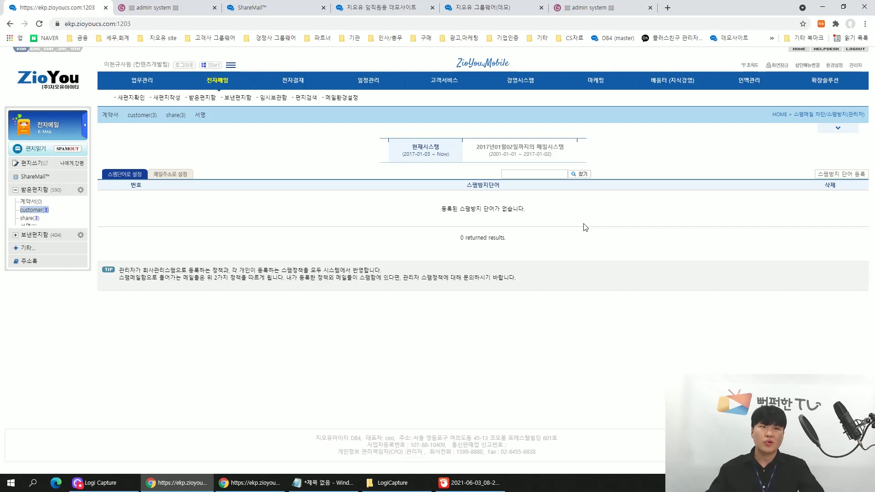
pyautogui.click(827, 179)
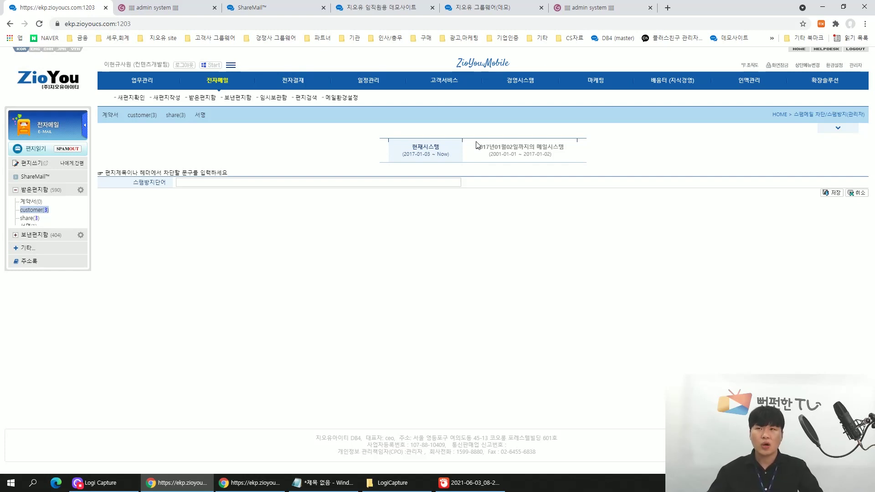
pyautogui.click(59, 149)
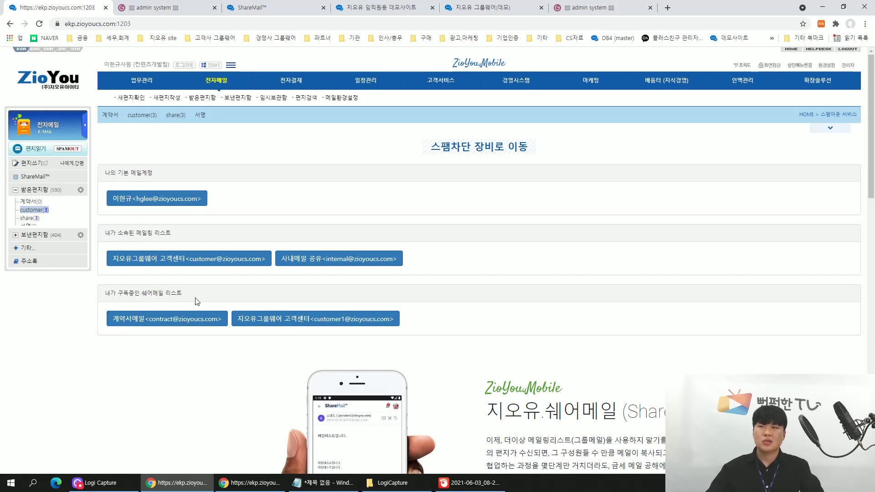
# Open SPAMOUT for the customer-centre mailing list under 내가 소속된 메일링 리스트.
pyautogui.click(203, 268)
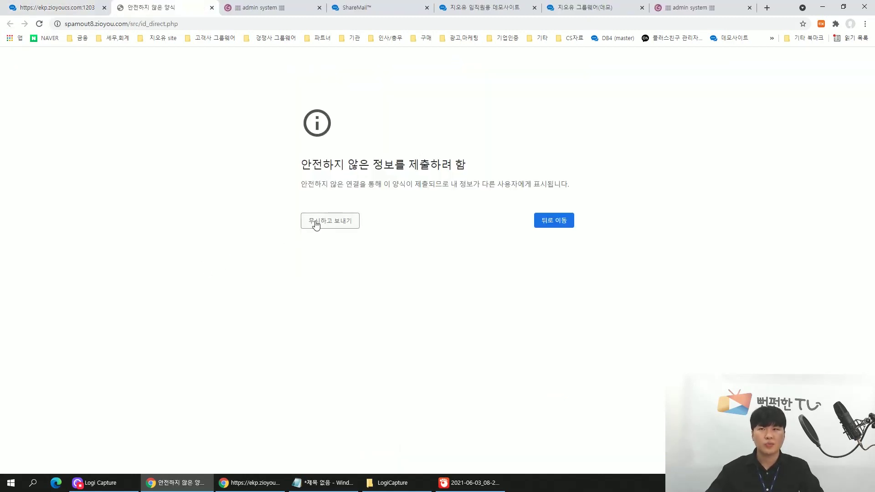
# Proceed past the insecure-form warning and search the mail log starting 10 May 2021.
pyautogui.click(316, 223)
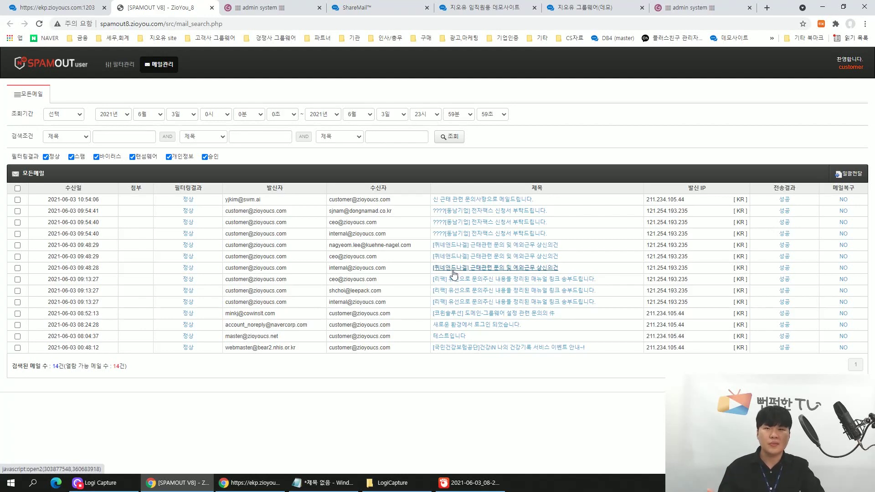
pyautogui.click(185, 119)
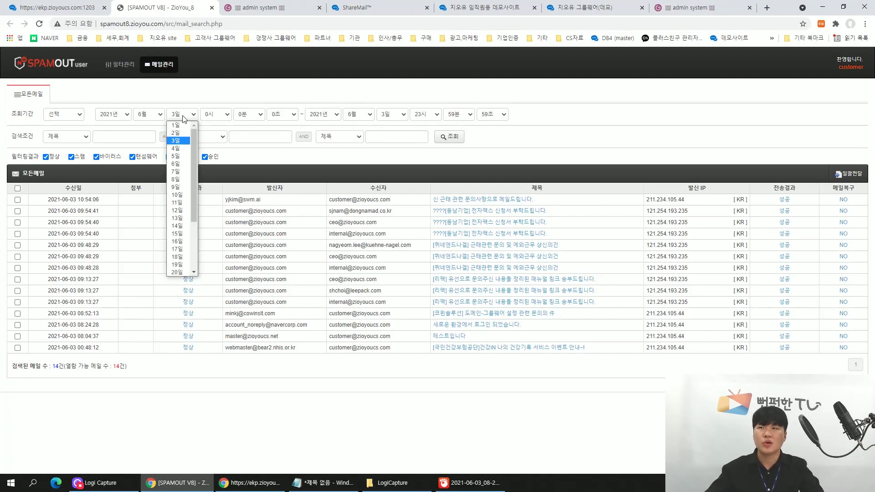
pyautogui.click(149, 120)
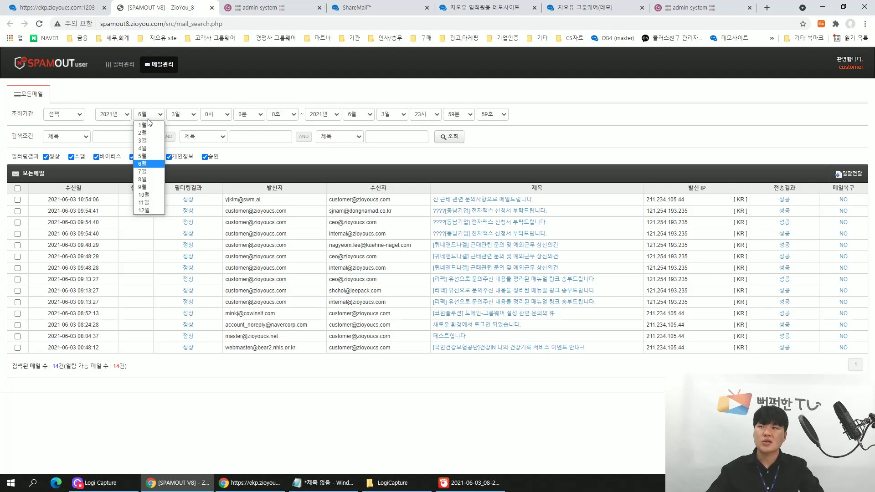
pyautogui.click(142, 156)
pyautogui.click(181, 119)
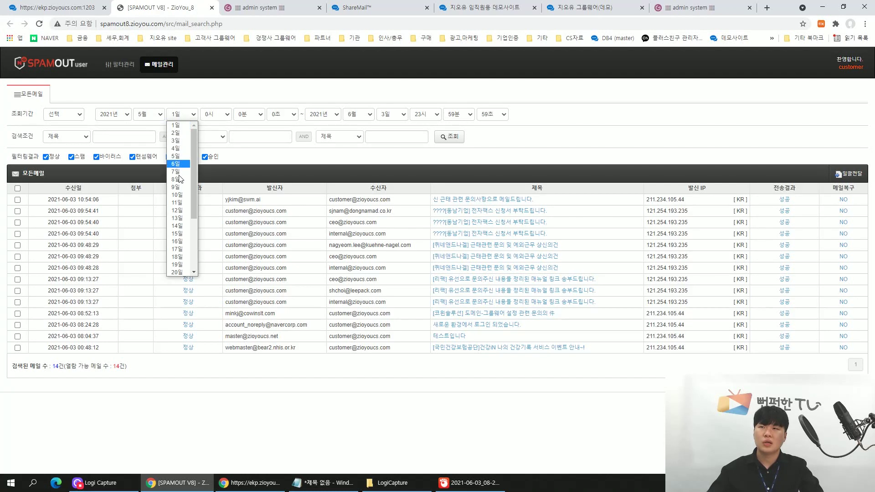
pyautogui.click(180, 195)
pyautogui.click(445, 137)
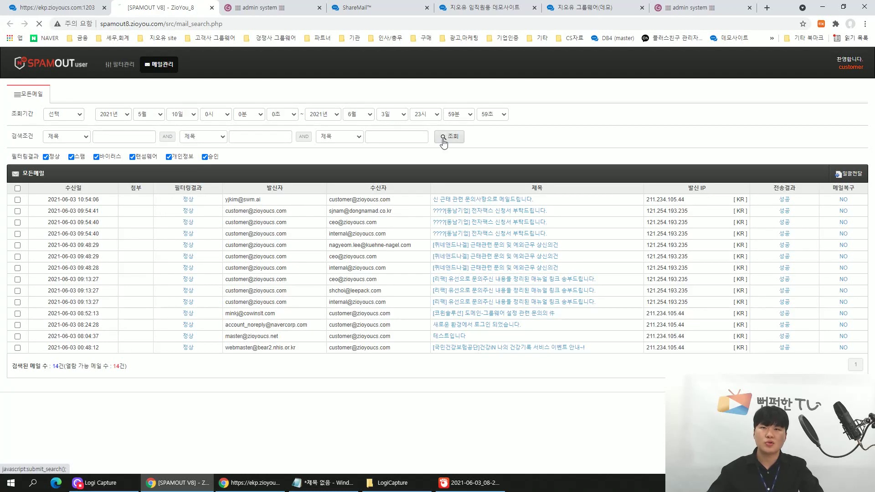
pyautogui.scroll(-10, 449, 219)
# Go to page 2 of the 1,472 results and open a 스팸-flagged mail's filtering result.
pyautogui.scroll(-5, 451, 222)
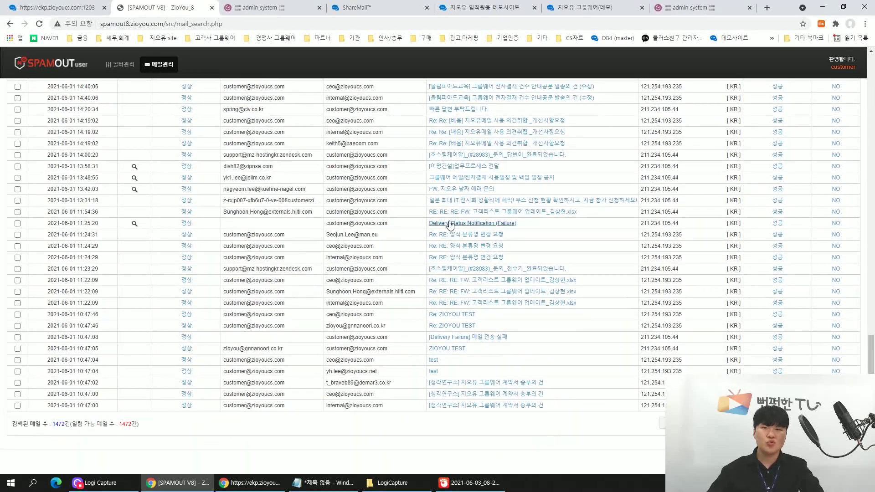
pyautogui.click(698, 423)
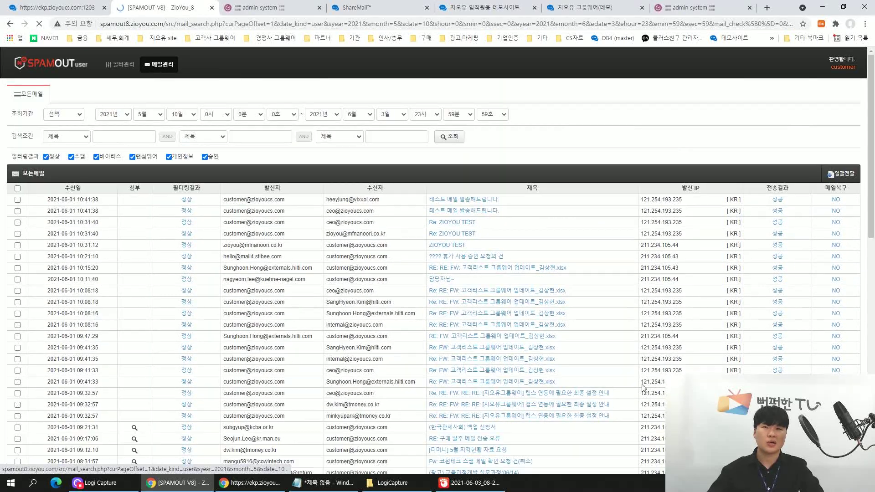
pyautogui.scroll(-19, 649, 385)
pyautogui.scroll(1, 689, 358)
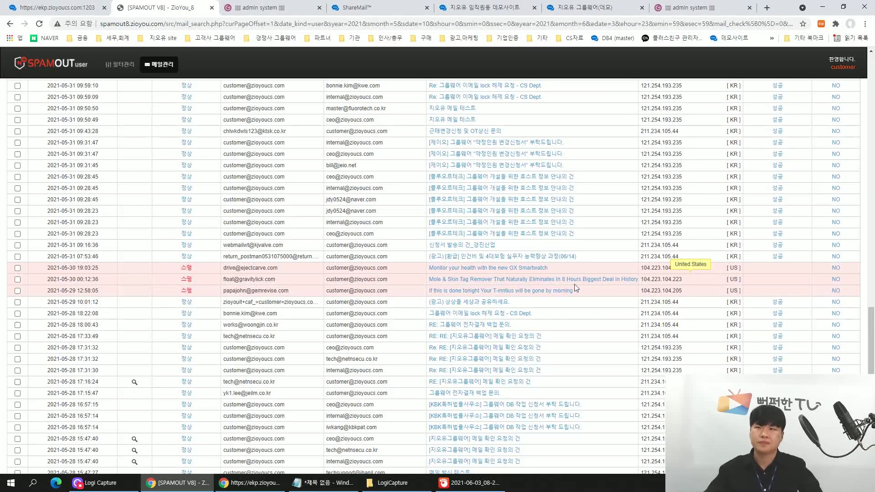
pyautogui.click(186, 273)
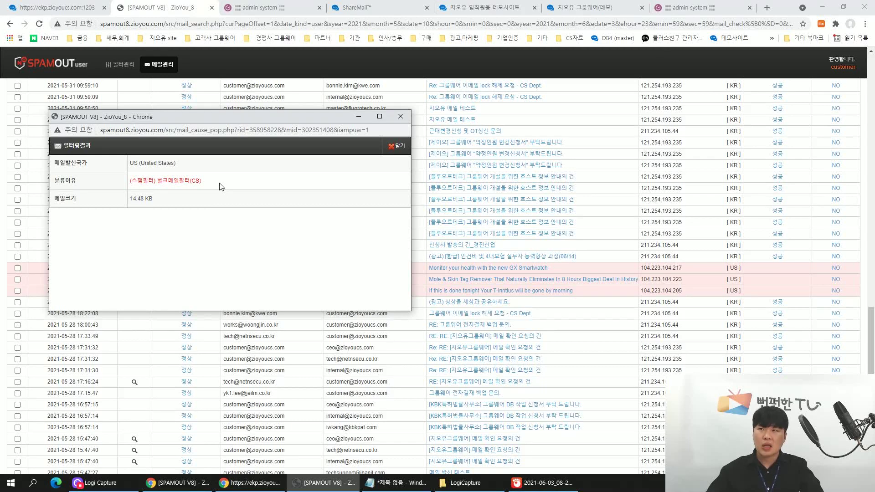
# Highlight the bulk-mail spam filter reason in 필터링결과, then close the popup.
pyautogui.moveTo(143, 180); pyautogui.dragTo(127, 179)
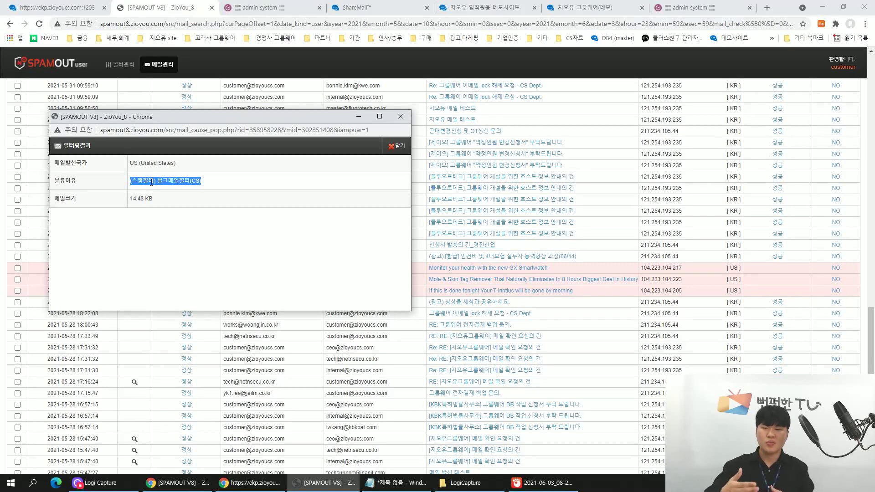
pyautogui.click(400, 117)
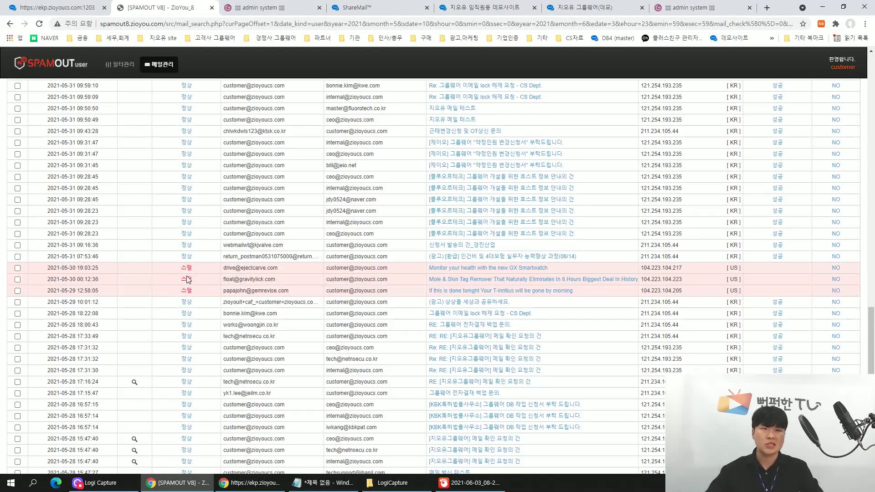
pyautogui.click(837, 281)
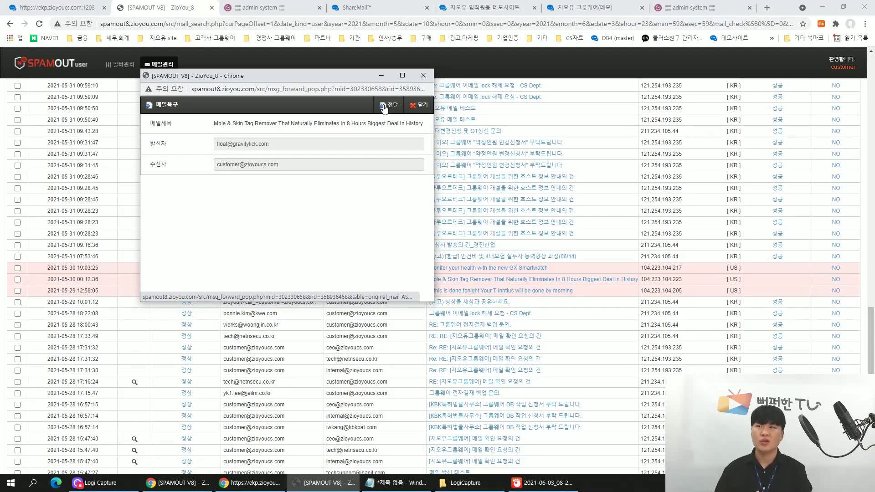
pyautogui.click(424, 75)
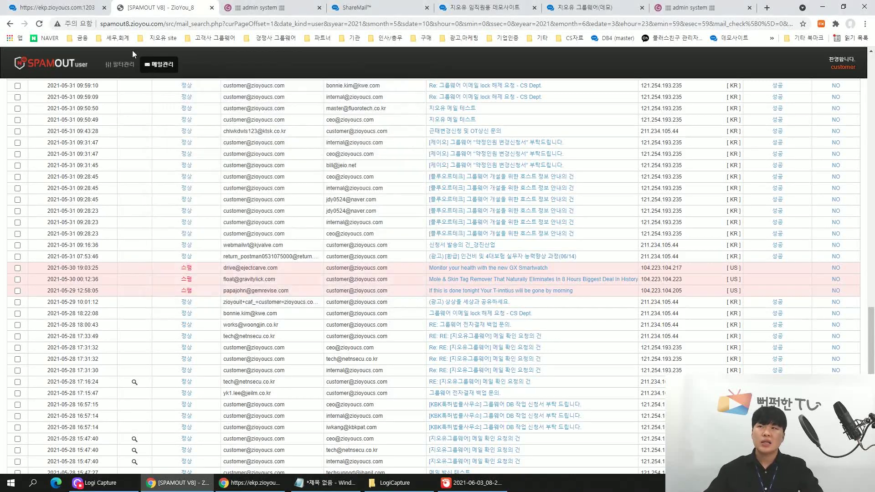
# Open the SPAMOUT whitelist under filter management (필터관리) to review it.
pyautogui.click(135, 94)
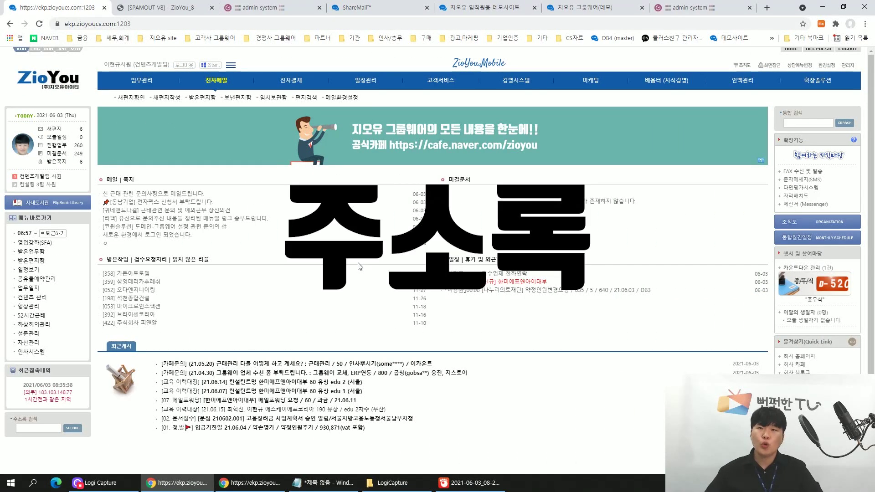
# Open the address book (주소록) from the 전자메일 section to see the latest business contacts.
pyautogui.click(213, 84)
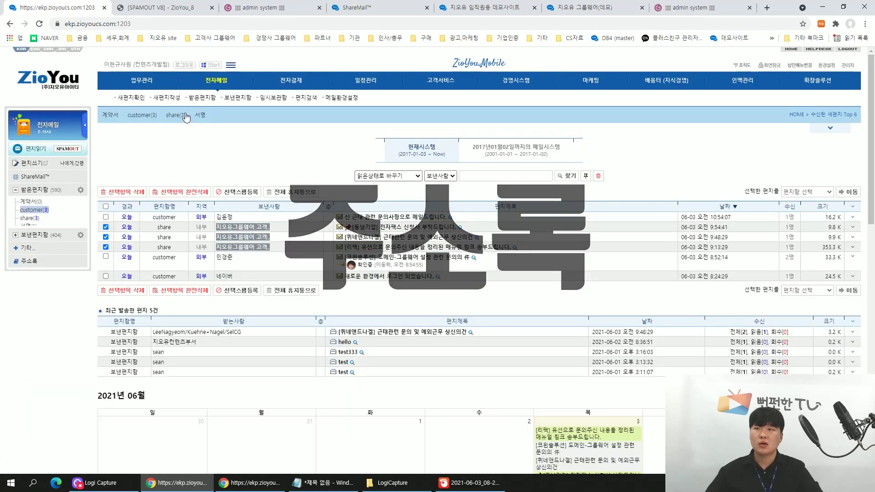
pyautogui.click(28, 262)
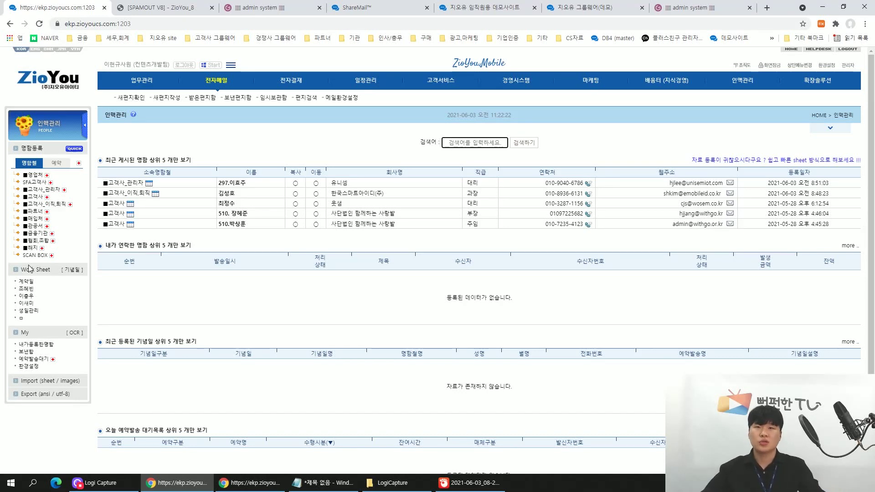
# Start a new mail and enter a contact's name in 받는사람 to get address suggestions.
pyautogui.click(218, 90)
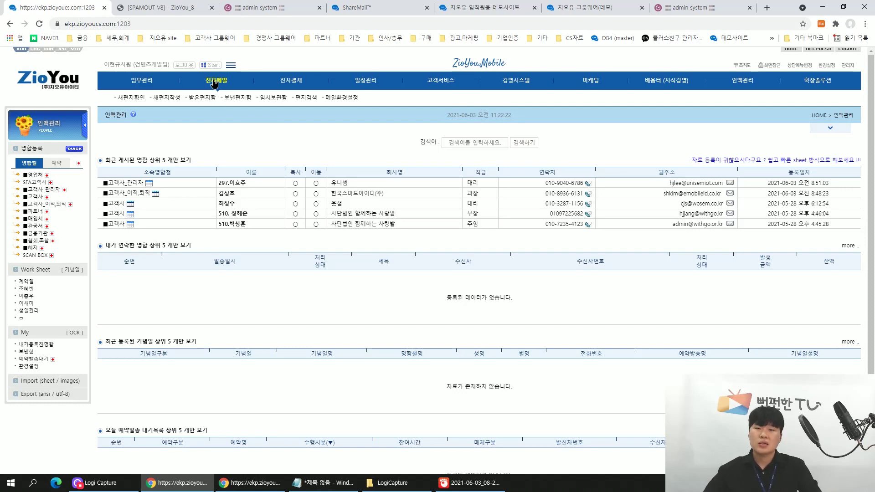
pyautogui.click(26, 166)
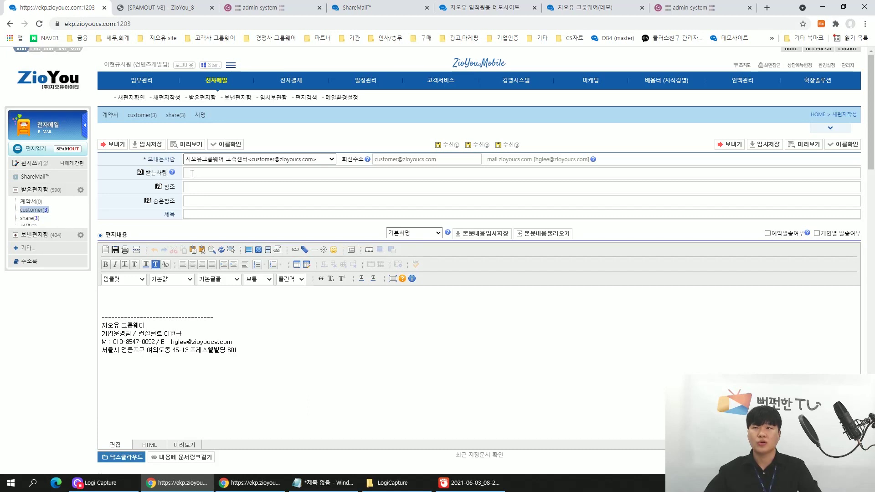
pyautogui.write('d')
pyautogui.press('BackSpace')
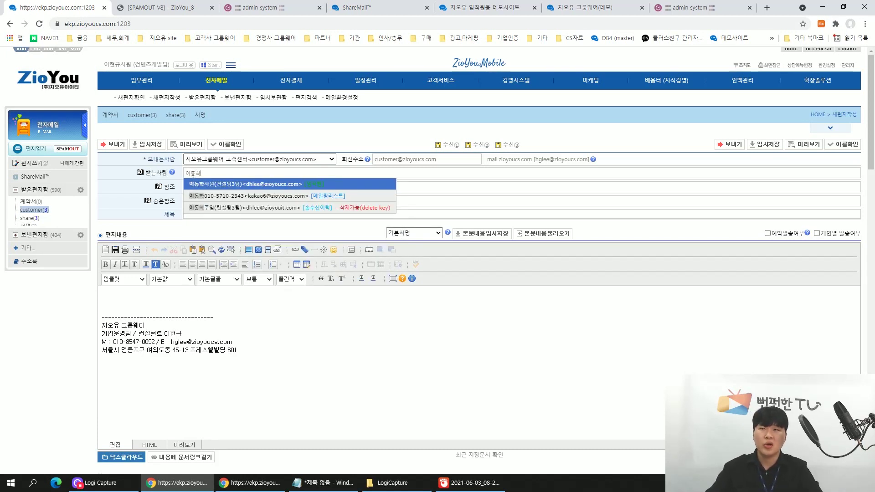
# Browse the suggestions, try another contact's name, then enter 스케이에프 to get the SKF contacts.
pyautogui.press('Down')
pyautogui.press('Down')
pyautogui.press('Up')
pyautogui.press('Up')
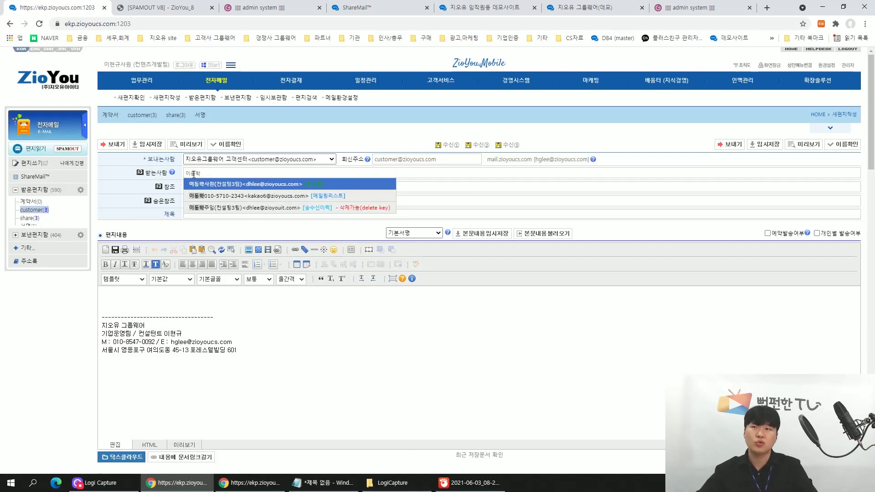
pyautogui.press('BackSpace')
pyautogui.press('BackSpace')
pyautogui.press('BackSpace')
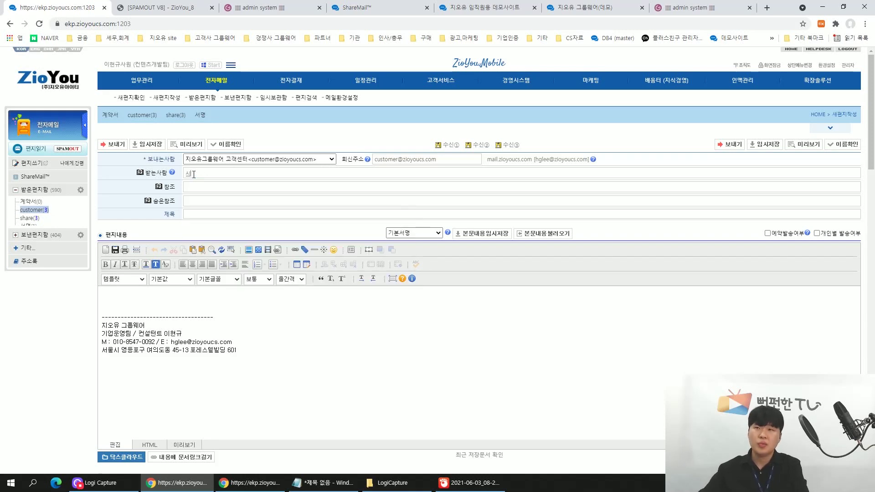
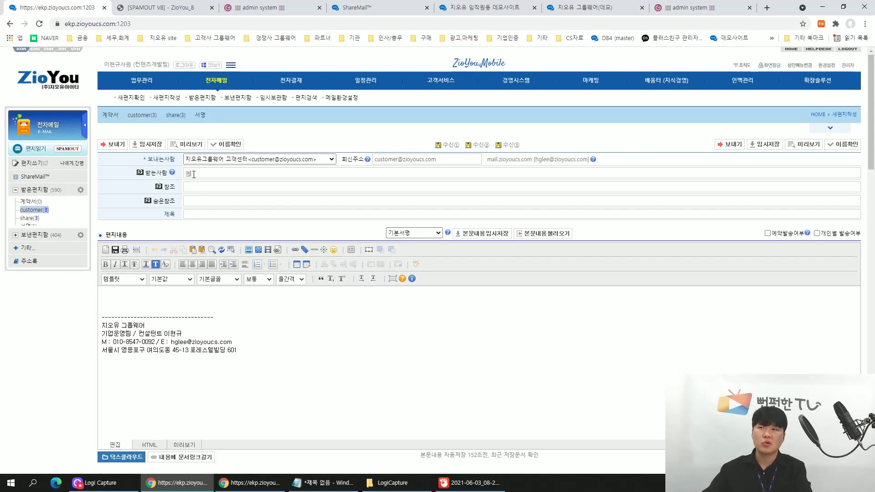
pyautogui.write('스케이에프')
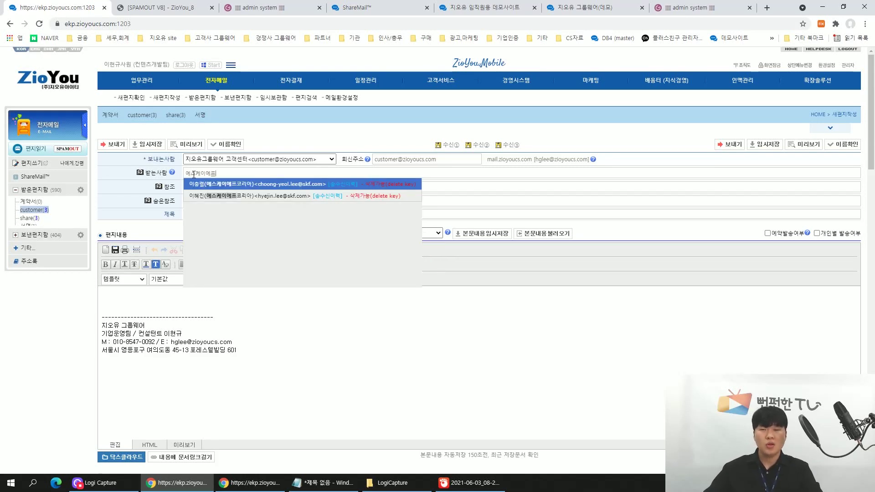